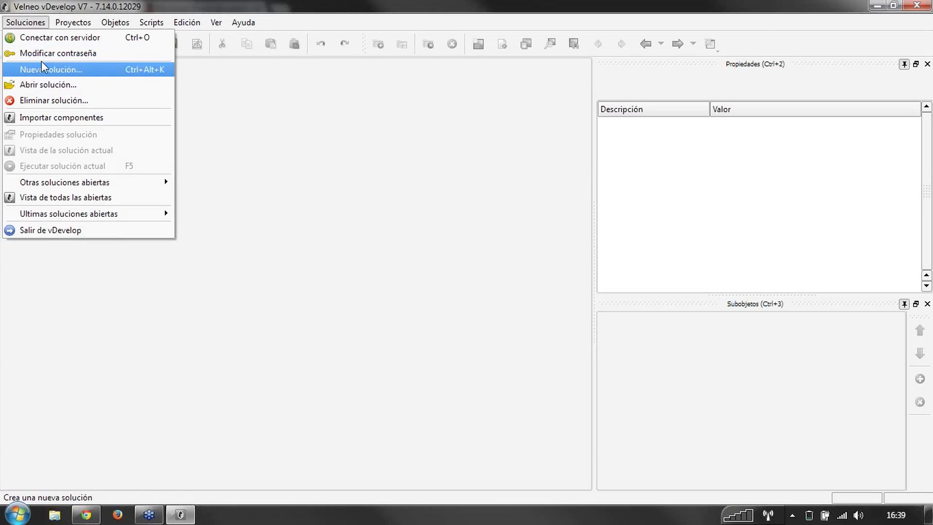
- Start a new solution named vContactos on the server vatp://localhost
{"action": "left_click", "coordinate": [154, 7]}
{"action": "left_click", "coordinate": [27, 23]}
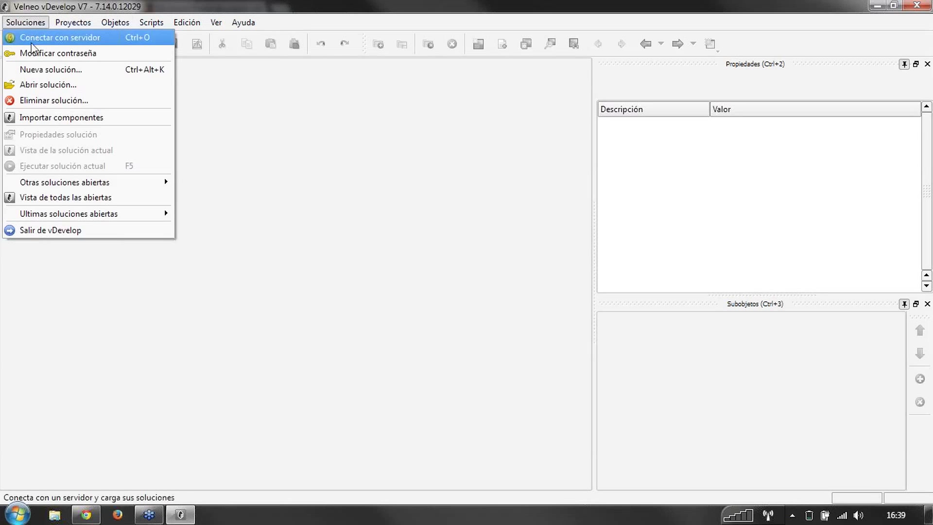
{"action": "left_click", "coordinate": [31, 70]}
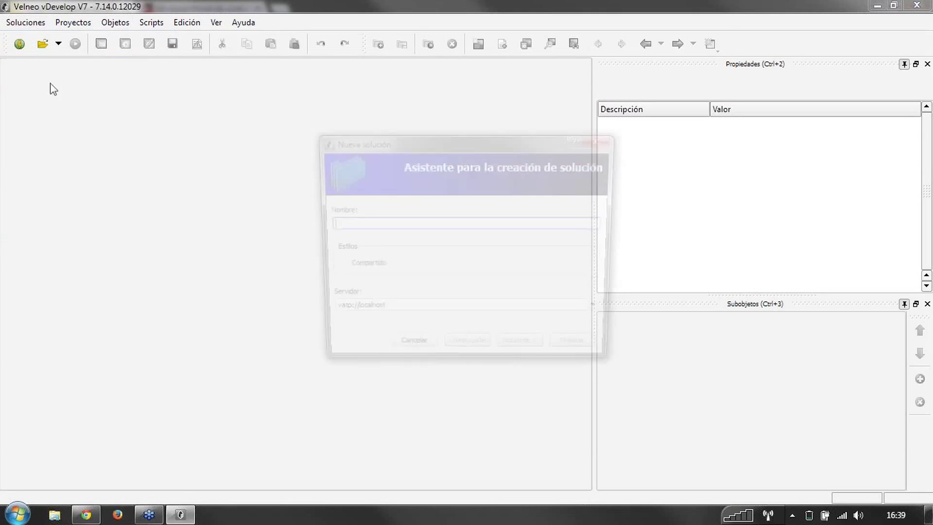
{"action": "type", "text": "vC"}
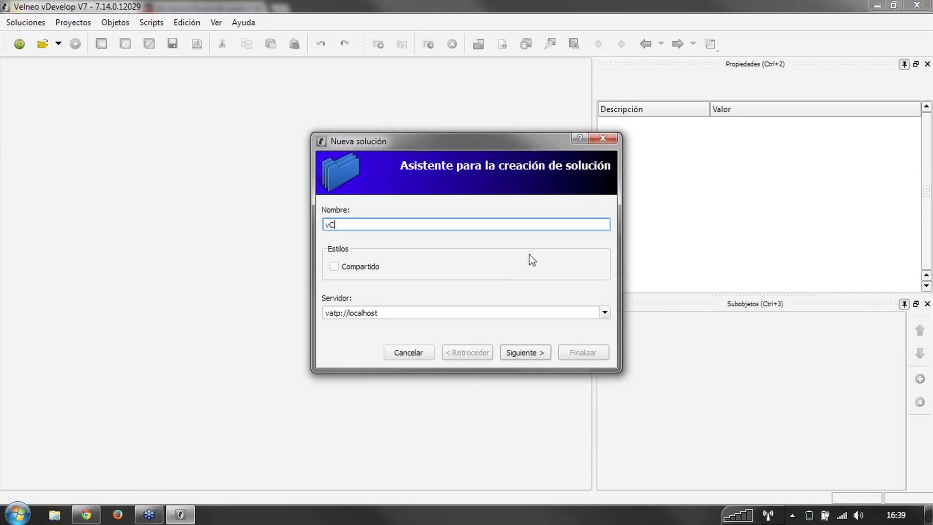
{"action": "type", "text": "ontactos"}
{"action": "left_click", "coordinate": [518, 355]}
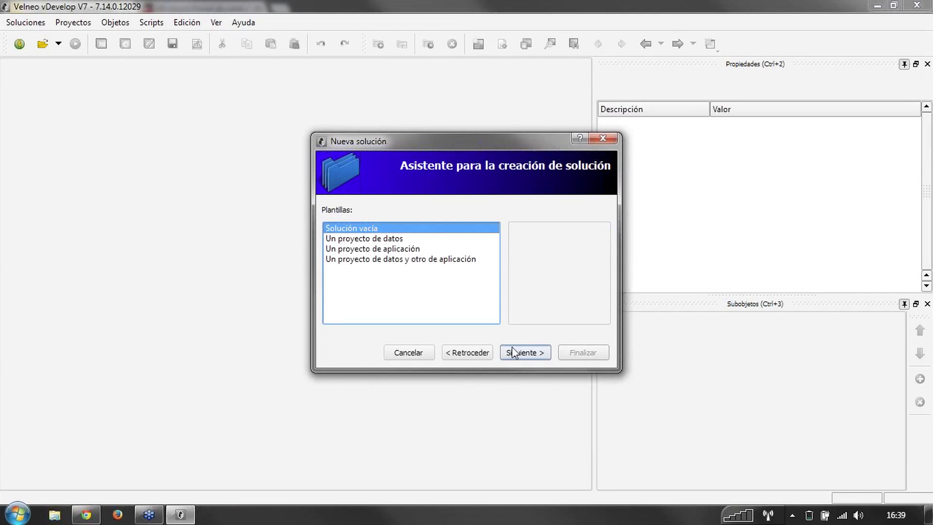
- Base the new solution on the template "Un proyecto de datos y otro de aplicación"
{"action": "left_click", "coordinate": [429, 260]}
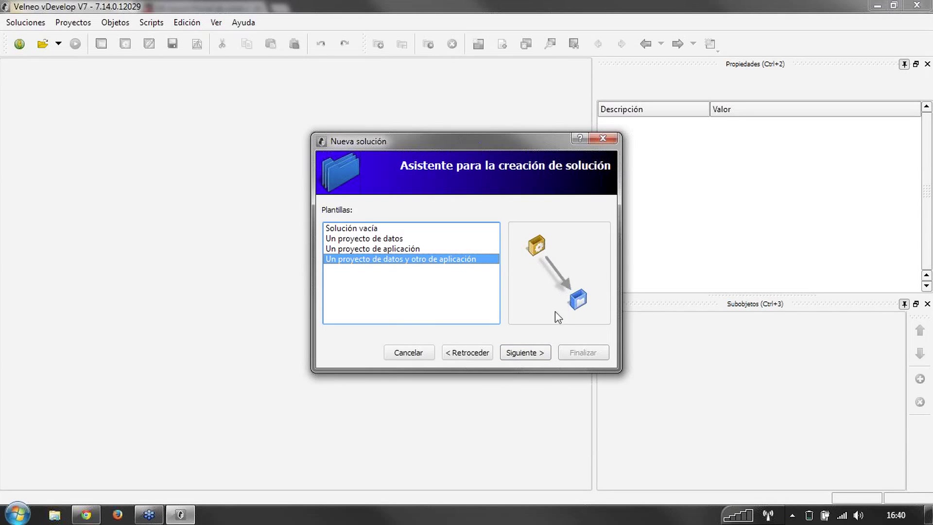
{"action": "left_click", "coordinate": [531, 358]}
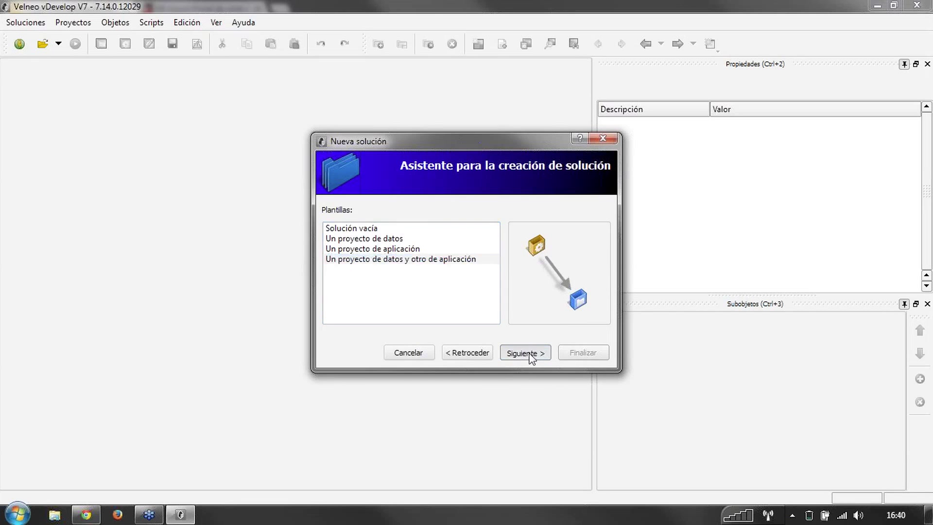
{"action": "left_click", "coordinate": [531, 358]}
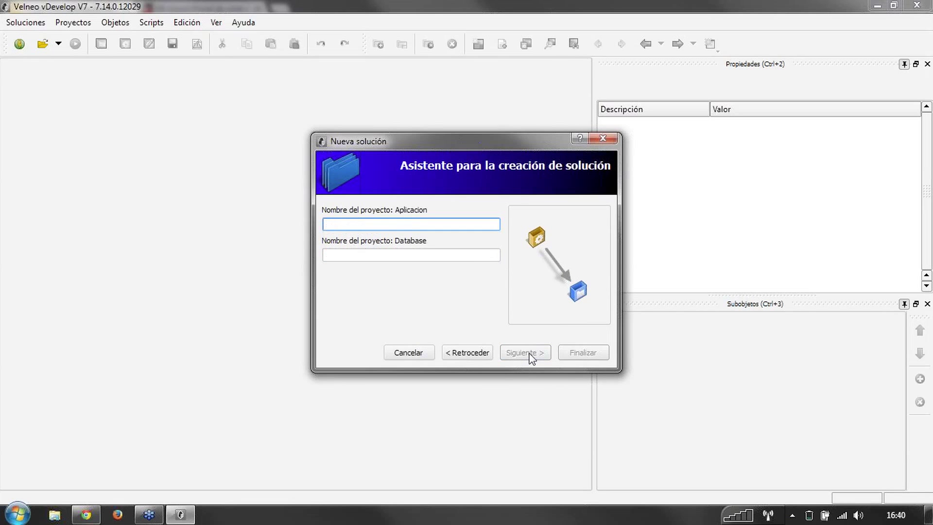
- Name the application project vContactos_app and the database project vContactos_dat
{"action": "type", "text": "vContactos_app"}
{"action": "key", "text": "Tab"}
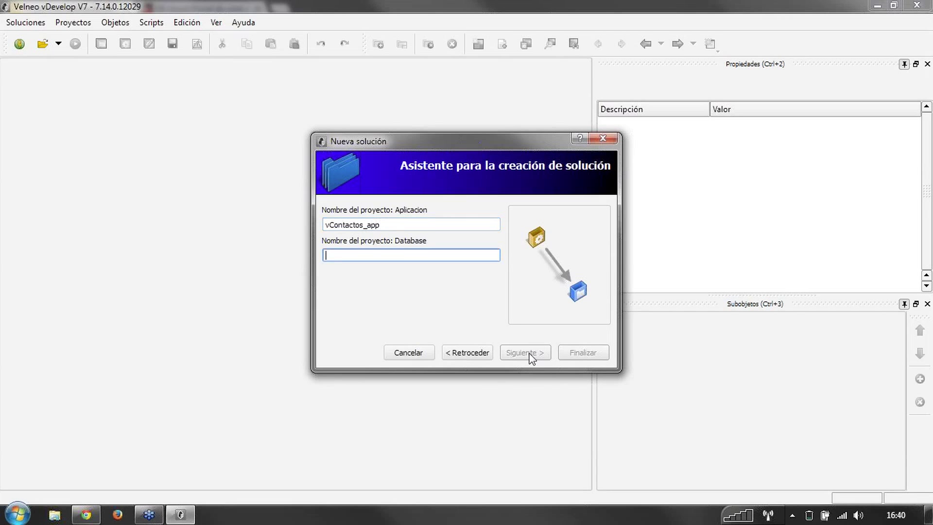
{"action": "type", "text": "vContactos_"}
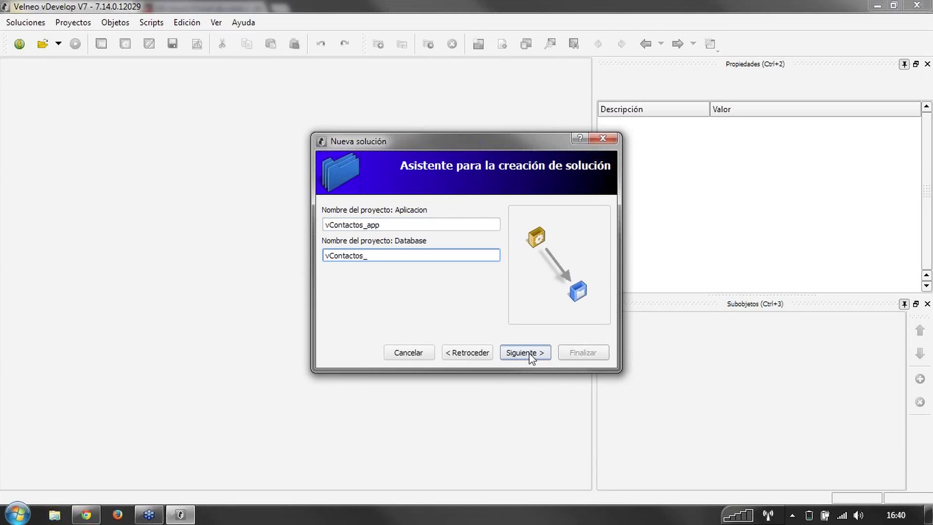
{"action": "type", "text": "dat"}
{"action": "left_click_drag", "start_coordinate": [363, 224], "coordinate": [385, 224]}
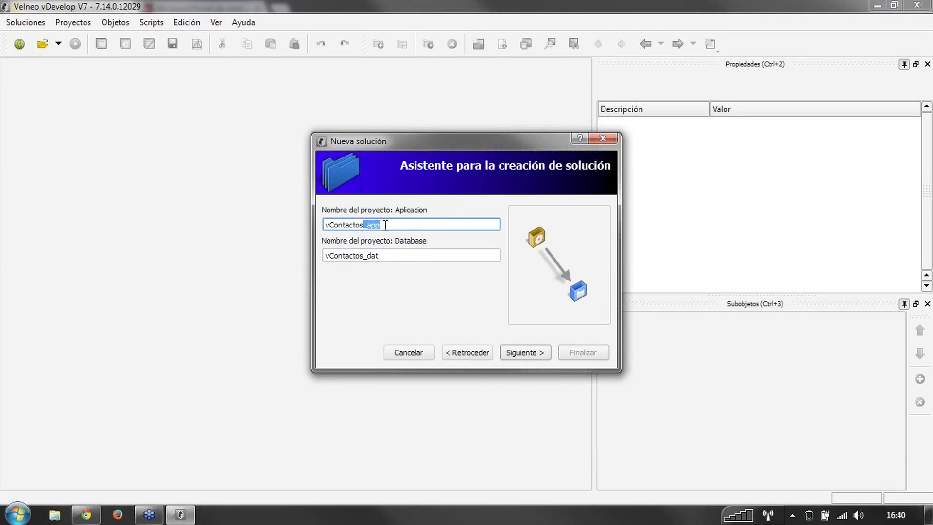
{"action": "left_click", "coordinate": [365, 255]}
{"action": "left_click_drag", "start_coordinate": [365, 256], "coordinate": [389, 256]}
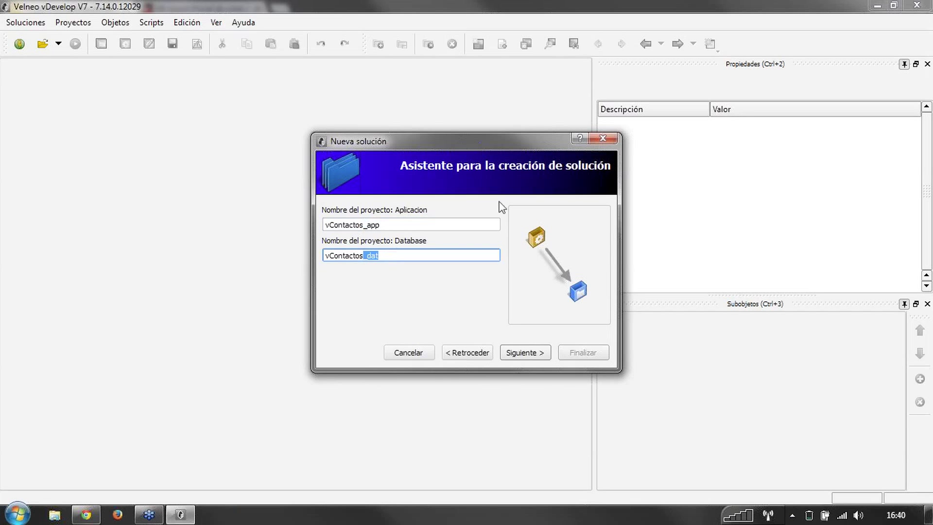
{"action": "left_click", "coordinate": [386, 226]}
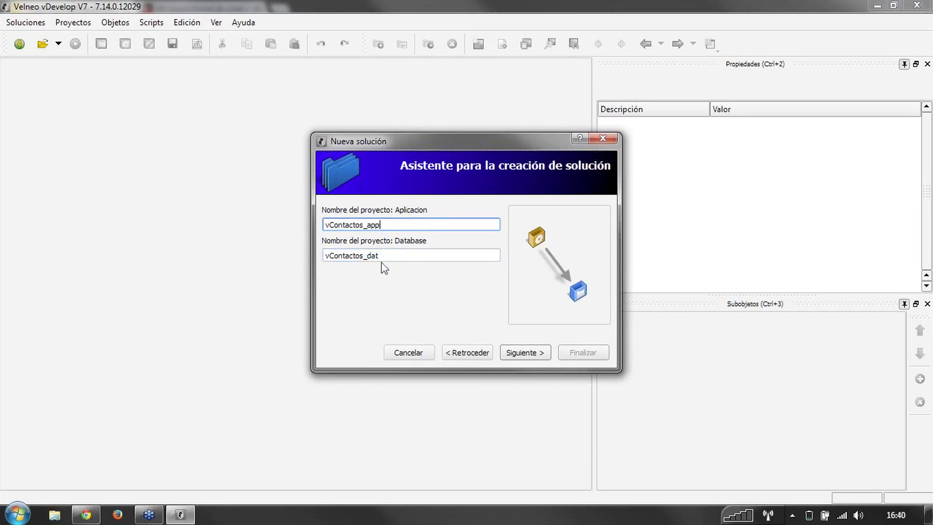
{"action": "left_click_drag", "start_coordinate": [382, 256], "coordinate": [363, 260]}
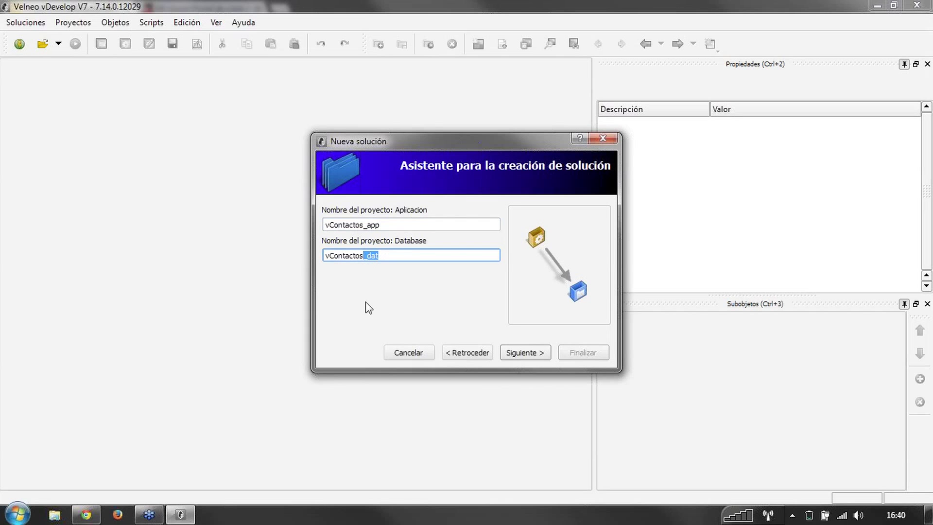
{"action": "left_click", "coordinate": [388, 257]}
{"action": "left_click_drag", "start_coordinate": [387, 257], "coordinate": [324, 257]}
{"action": "left_click", "coordinate": [384, 225]}
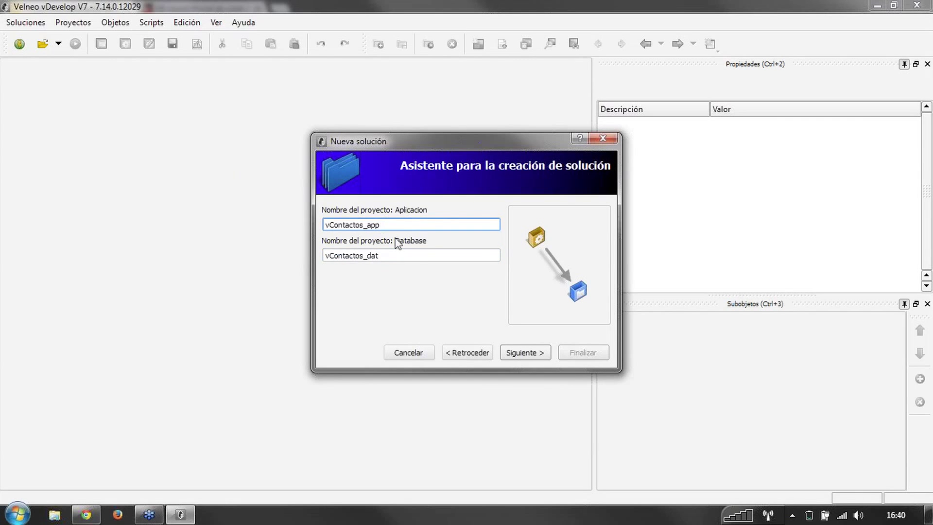
{"action": "left_click_drag", "start_coordinate": [393, 254], "coordinate": [360, 255]}
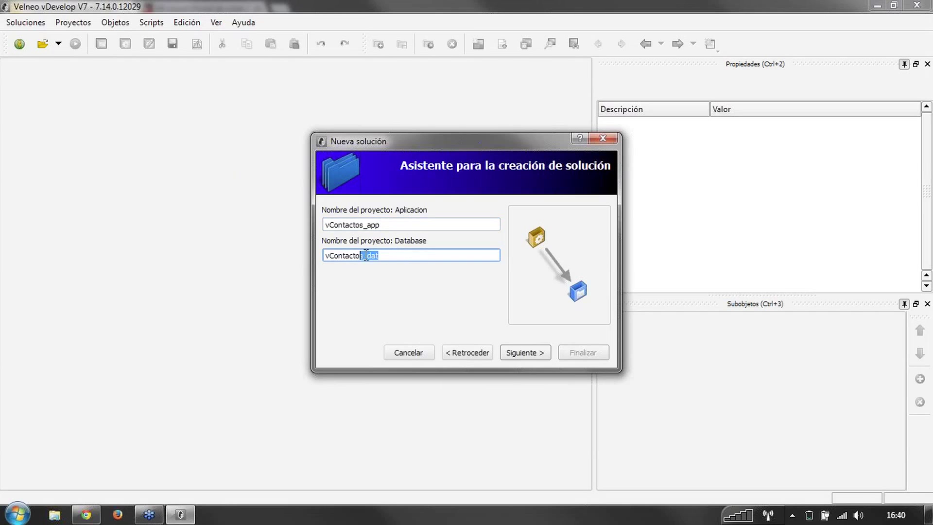
- Finish creating the solution with Spanish (Spain) as its language and show the current solution's diagram
{"action": "left_click", "coordinate": [525, 353]}
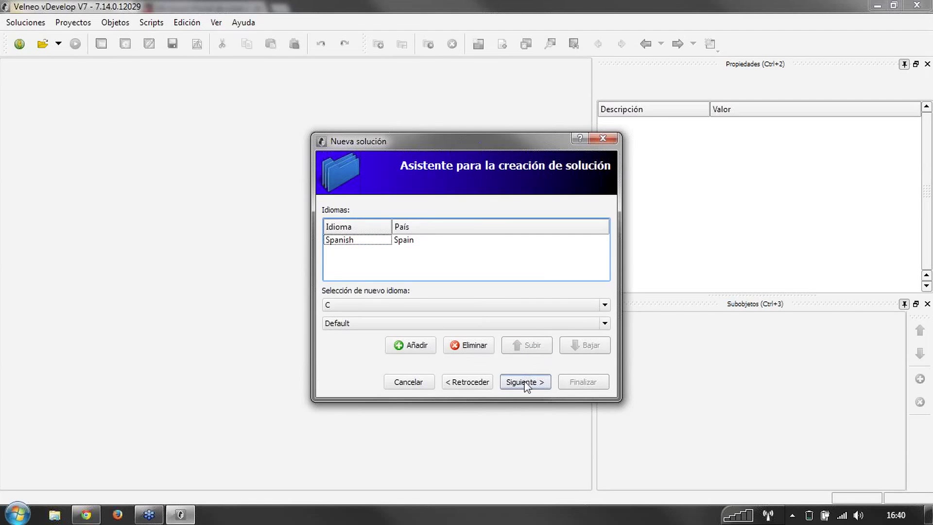
{"action": "left_click", "coordinate": [524, 385]}
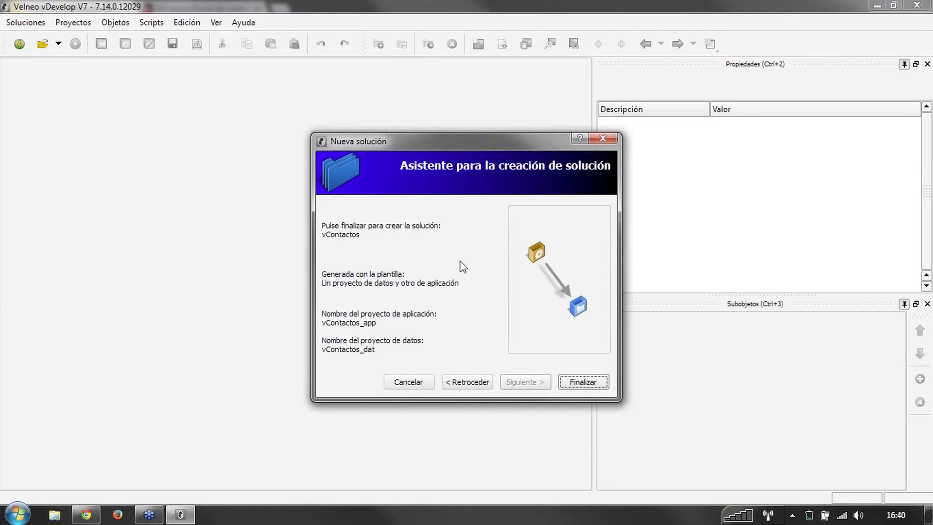
{"action": "left_click", "coordinate": [583, 382]}
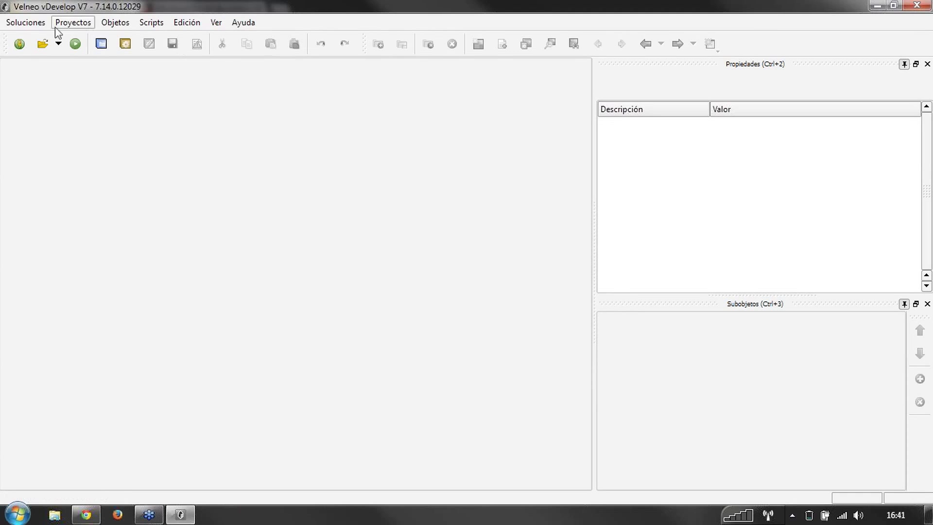
{"action": "left_click", "coordinate": [29, 23]}
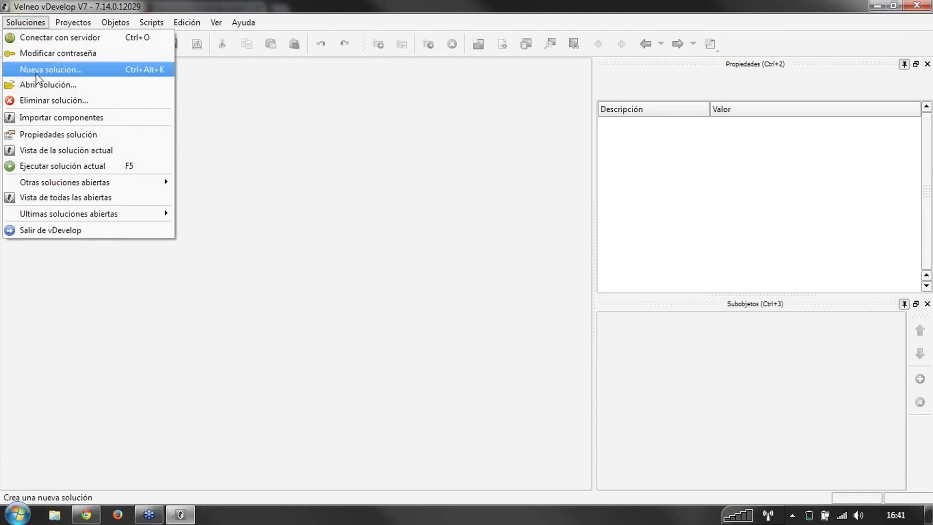
{"action": "left_click", "coordinate": [44, 151]}
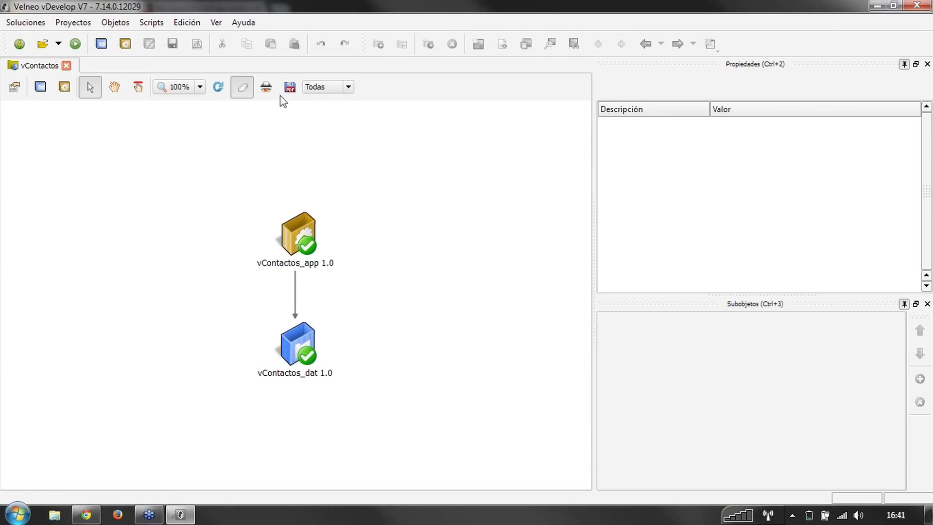
- Show the project explorer, the inspectors, the script search results and the object content search results
{"action": "right_click", "coordinate": [400, 22]}
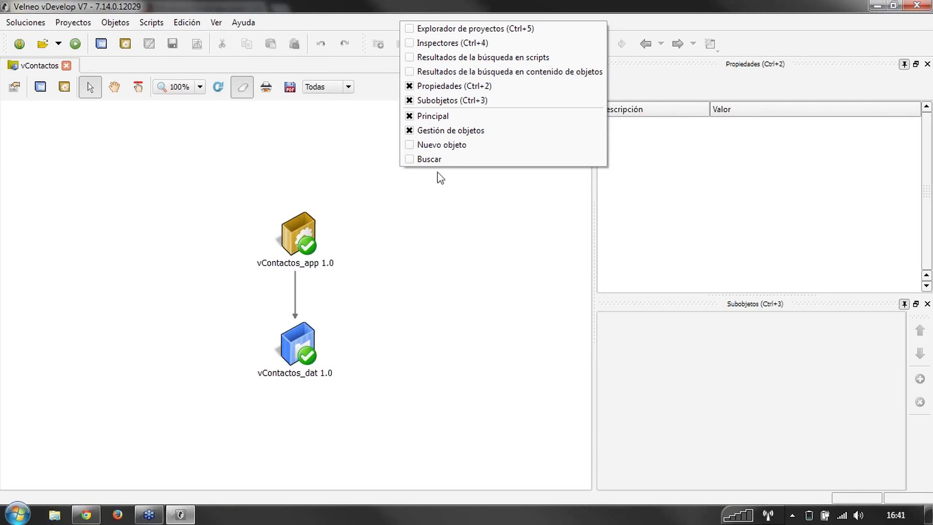
{"action": "left_click", "coordinate": [433, 29]}
{"action": "right_click", "coordinate": [434, 27]}
{"action": "left_click", "coordinate": [452, 47]}
{"action": "right_click", "coordinate": [454, 25]}
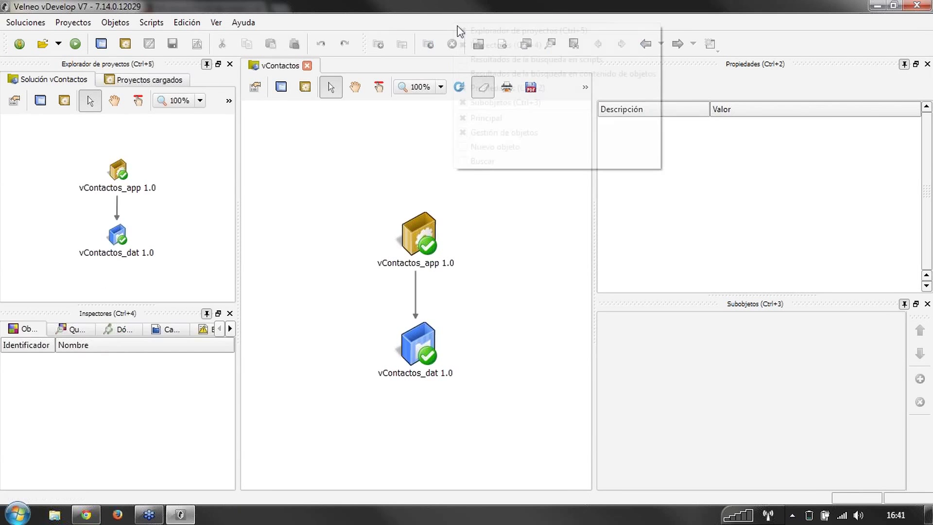
{"action": "left_click", "coordinate": [475, 59]}
{"action": "right_click", "coordinate": [469, 25]}
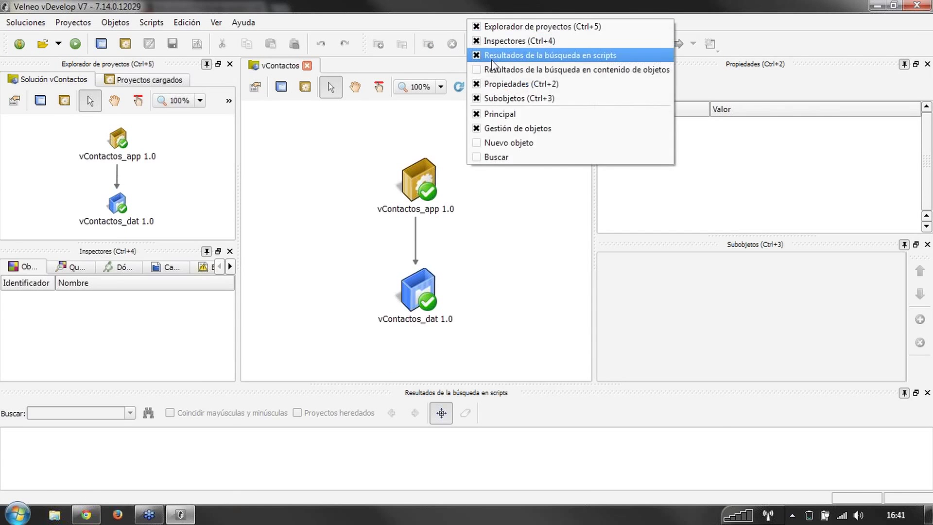
{"action": "left_click", "coordinate": [491, 69]}
- Enable the Nuevo objeto and Buscar toolbars
{"action": "right_click", "coordinate": [480, 24]}
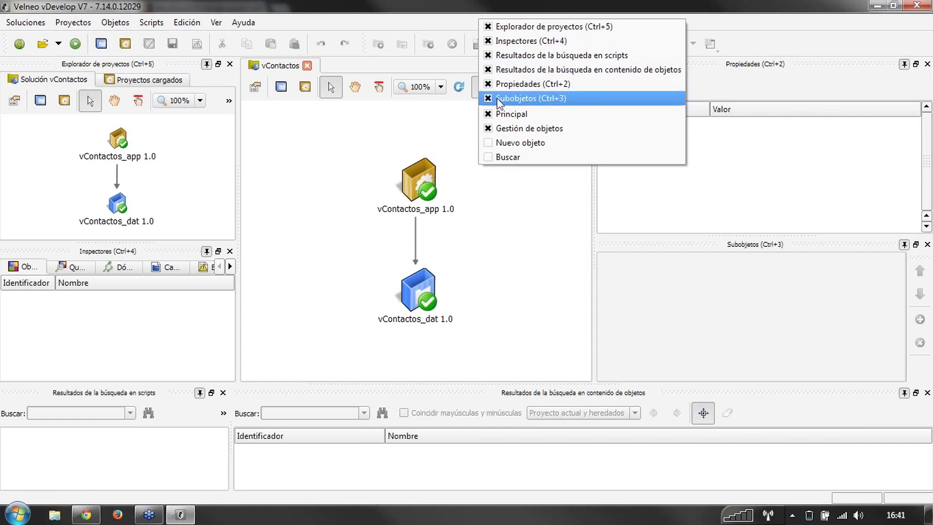
{"action": "left_click", "coordinate": [505, 142]}
{"action": "right_click", "coordinate": [487, 27]}
{"action": "left_click", "coordinate": [513, 160]}
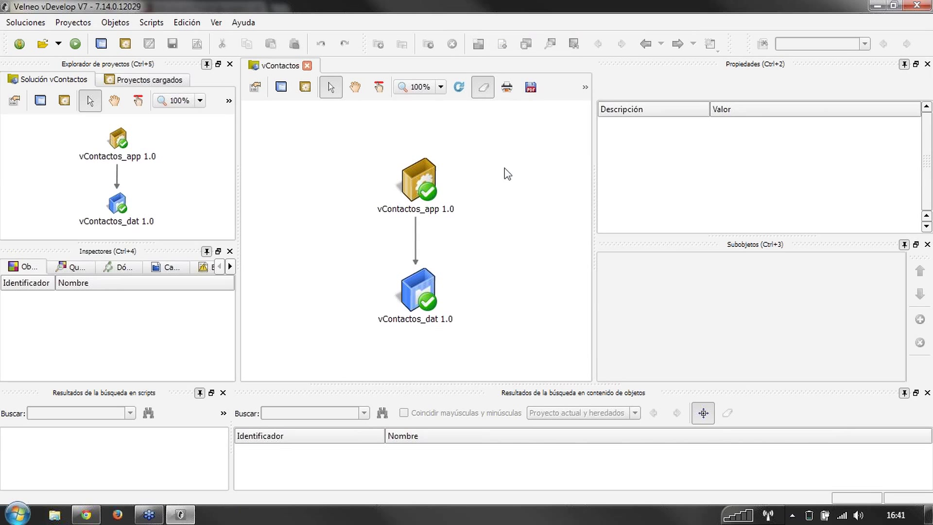
- Collapse the project explorer and inspectors to the window edge and dock them again
{"action": "left_click", "coordinate": [206, 63]}
{"action": "left_click", "coordinate": [236, 250]}
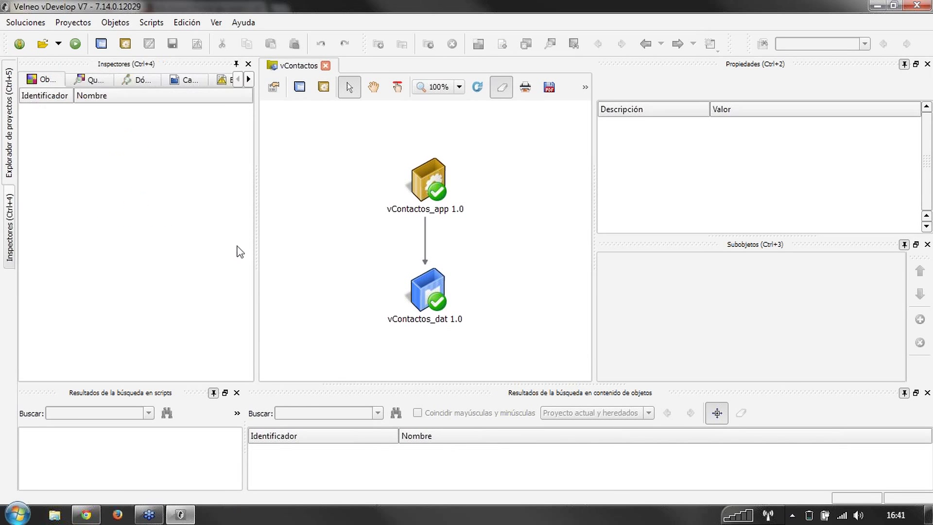
{"action": "left_click", "coordinate": [236, 64]}
- Hide the project explorer, the inspectors and both search results docks again
{"action": "right_click", "coordinate": [354, 22]}
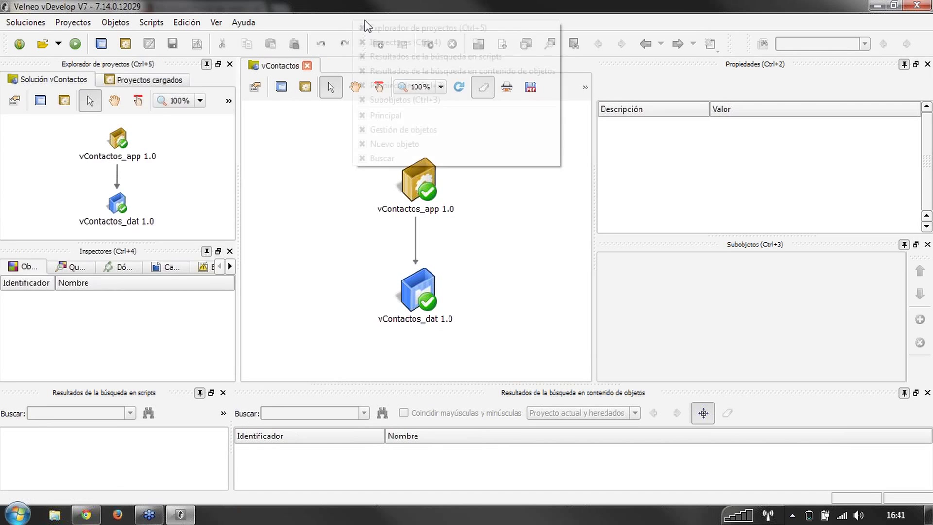
{"action": "left_click", "coordinate": [390, 28]}
{"action": "right_click", "coordinate": [392, 23]}
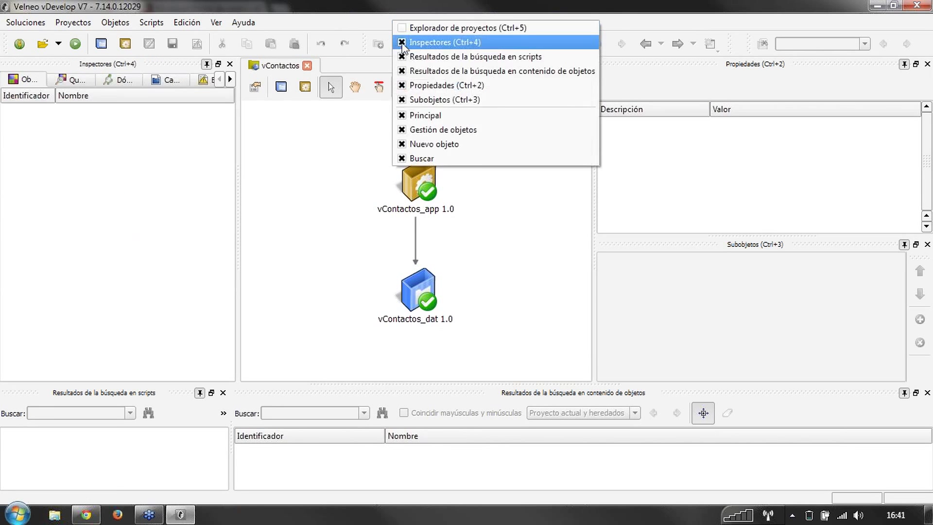
{"action": "left_click", "coordinate": [395, 41]}
{"action": "right_click", "coordinate": [354, 27]}
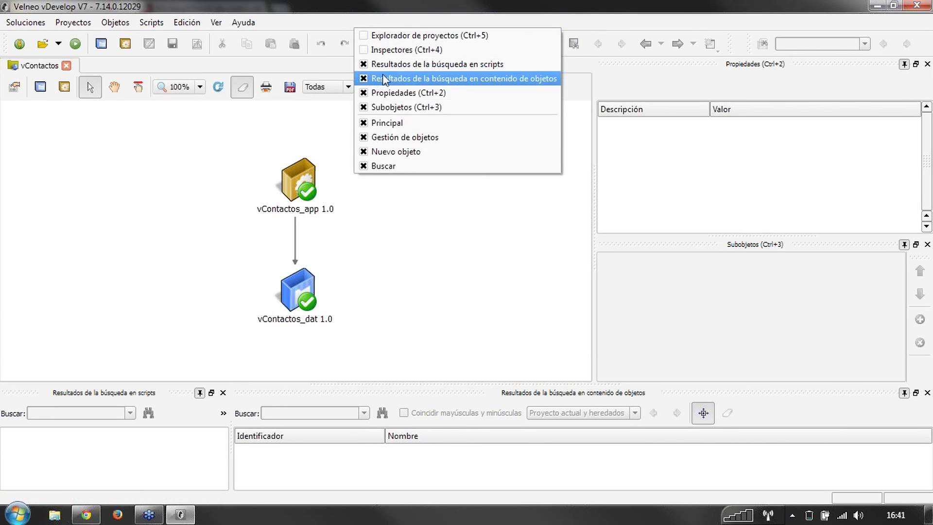
{"action": "left_click", "coordinate": [395, 65]}
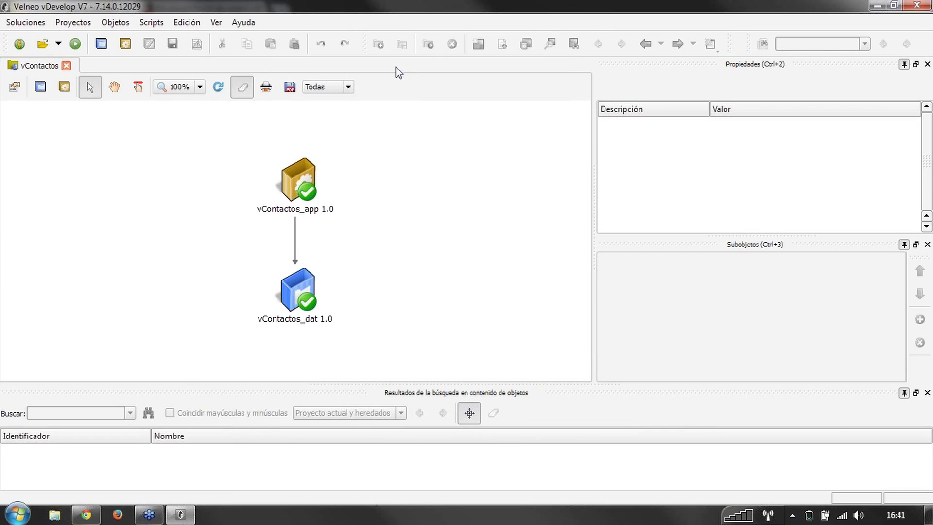
{"action": "right_click", "coordinate": [403, 18]}
{"action": "left_click", "coordinate": [437, 64]}
- Disable the Nuevo objeto and Buscar toolbars again
{"action": "right_click", "coordinate": [432, 22]}
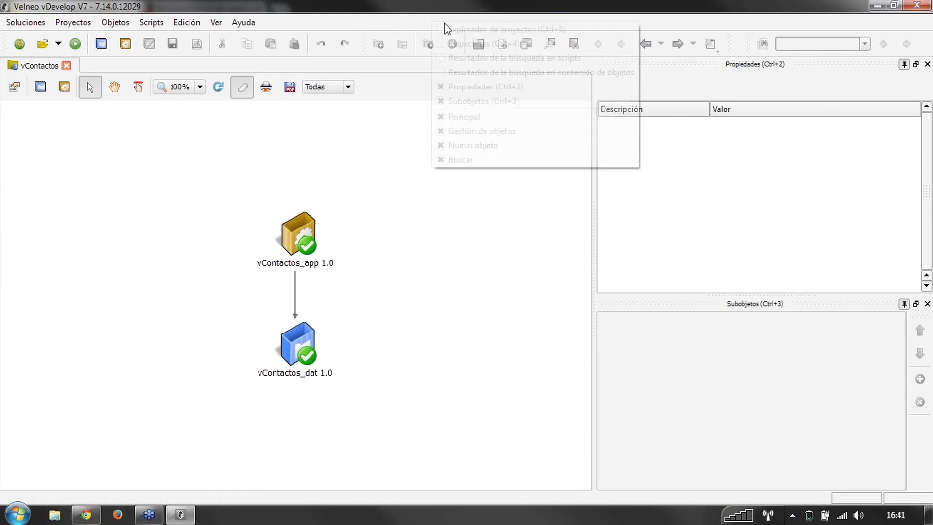
{"action": "left_click", "coordinate": [459, 146]}
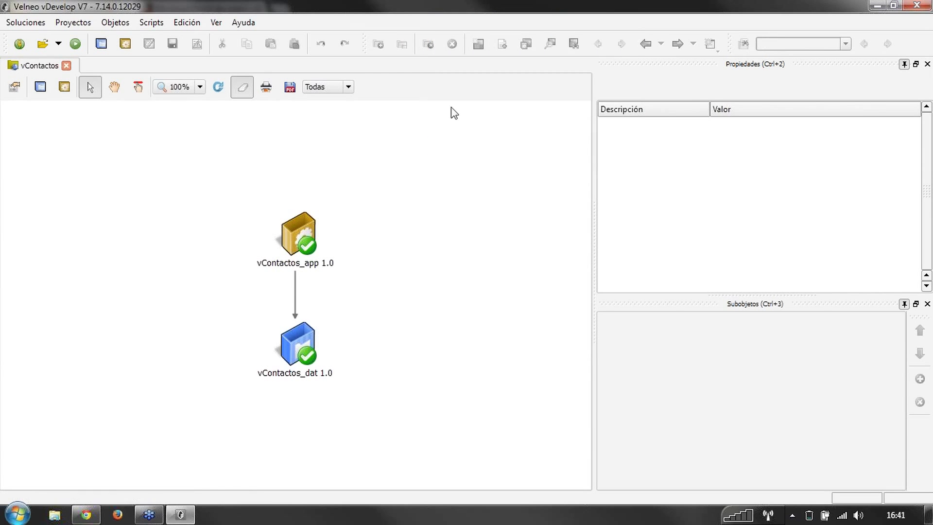
{"action": "right_click", "coordinate": [438, 23]}
{"action": "left_click", "coordinate": [461, 156]}
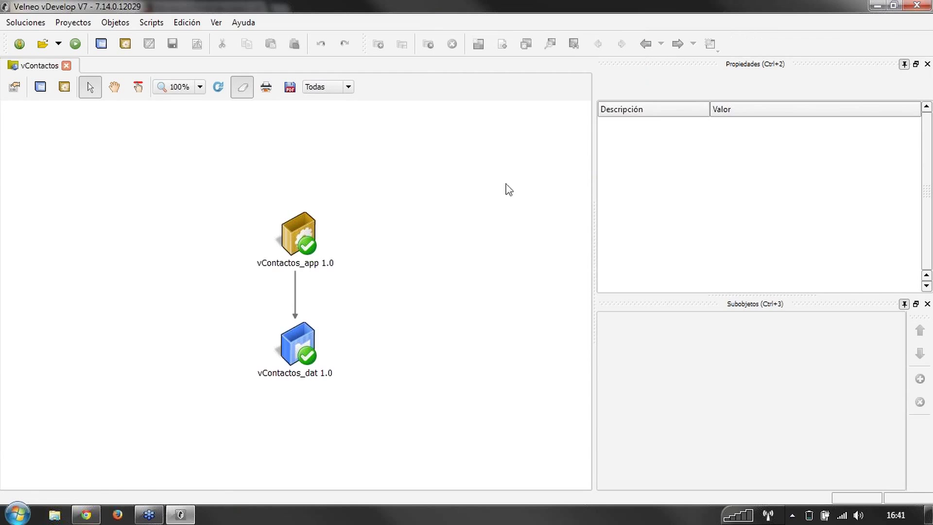
- Widen the properties and subobjects area slightly and open the vContactos_dat data project
{"action": "left_click_drag", "start_coordinate": [594, 192], "coordinate": [579, 180]}
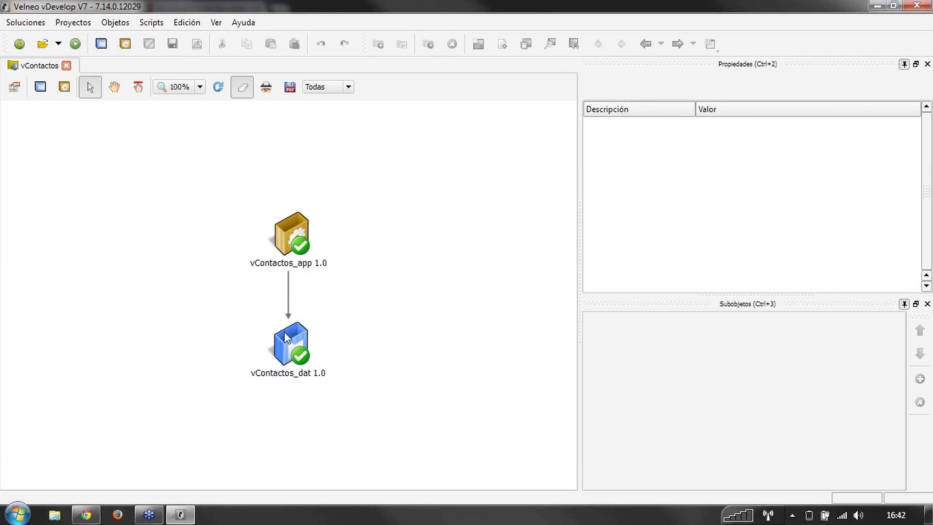
{"action": "double_click", "coordinate": [286, 362]}
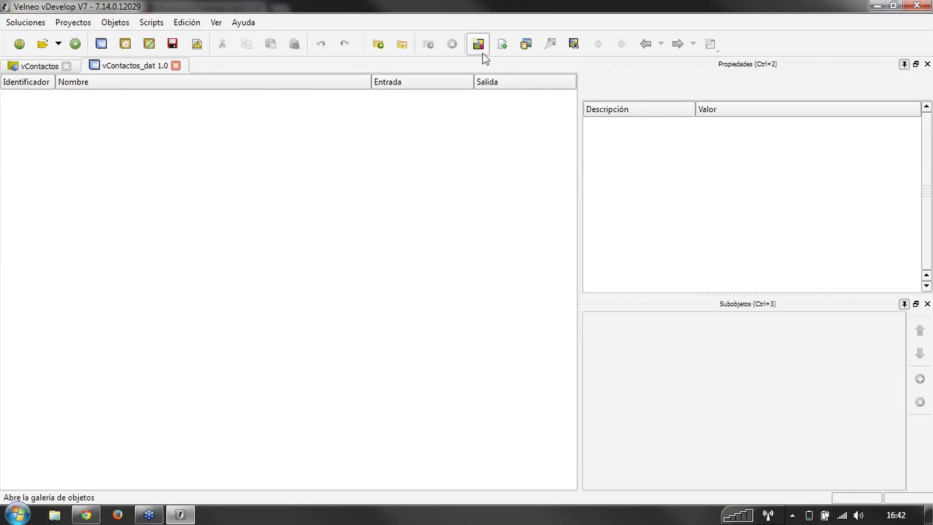
- Browse the object types offered for the data project as large icons without help text, including Tabla and Tabla estática, and close the gallery
{"action": "left_click", "coordinate": [482, 51]}
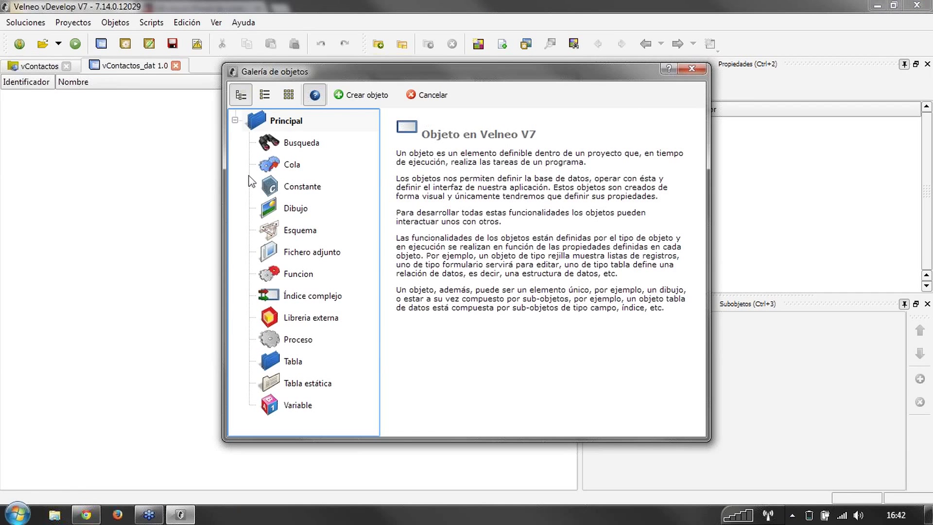
{"action": "left_click", "coordinate": [315, 97]}
{"action": "left_click", "coordinate": [289, 94]}
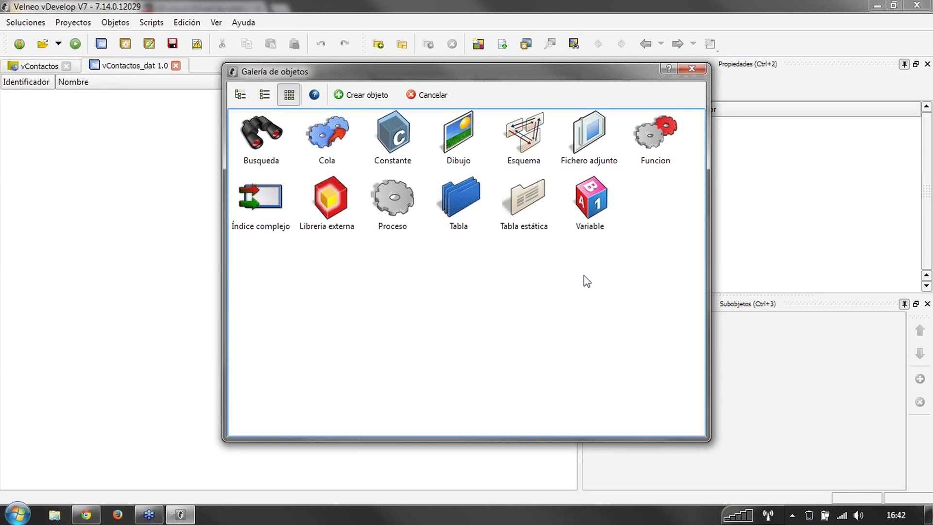
{"action": "left_click", "coordinate": [450, 201]}
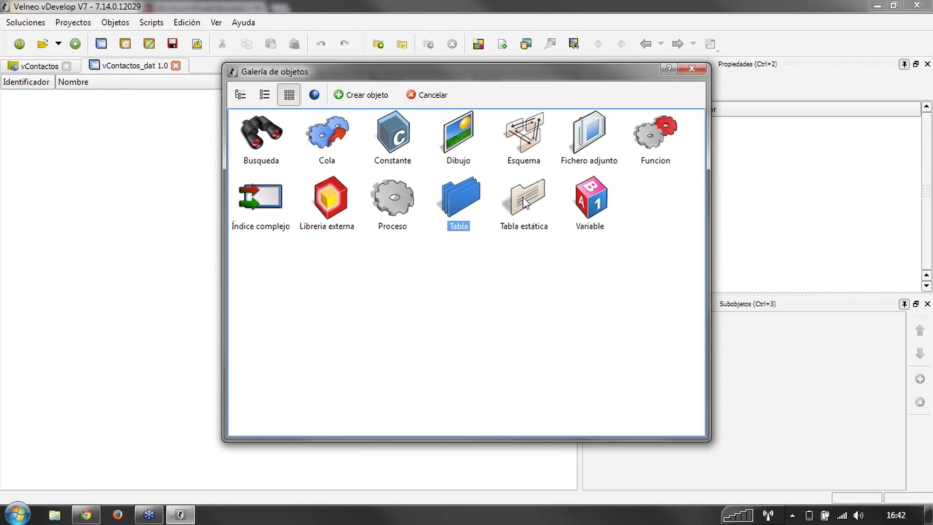
{"action": "left_click", "coordinate": [525, 202]}
{"action": "left_click", "coordinate": [453, 206]}
{"action": "left_click", "coordinate": [694, 66]}
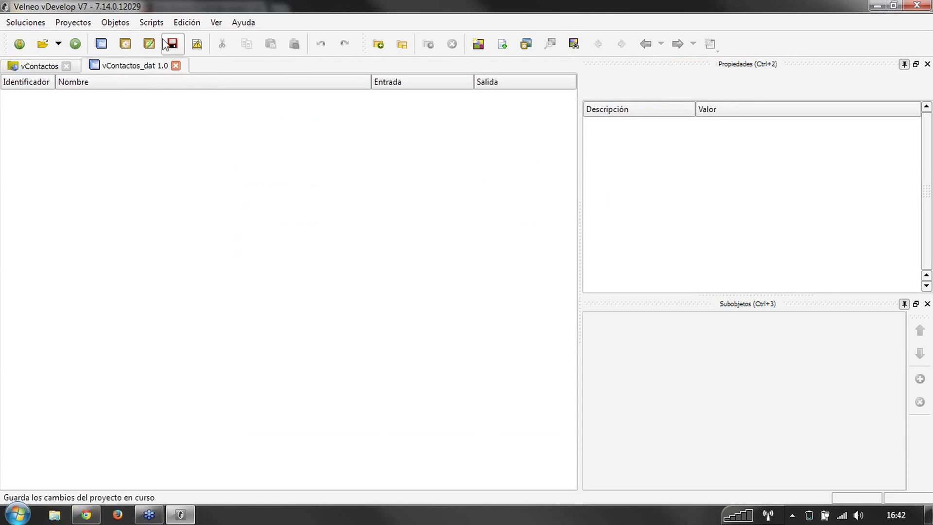
- Close the vContactos_dat project and open the vContactos_app application project from the solution diagram
{"action": "left_click", "coordinate": [176, 66]}
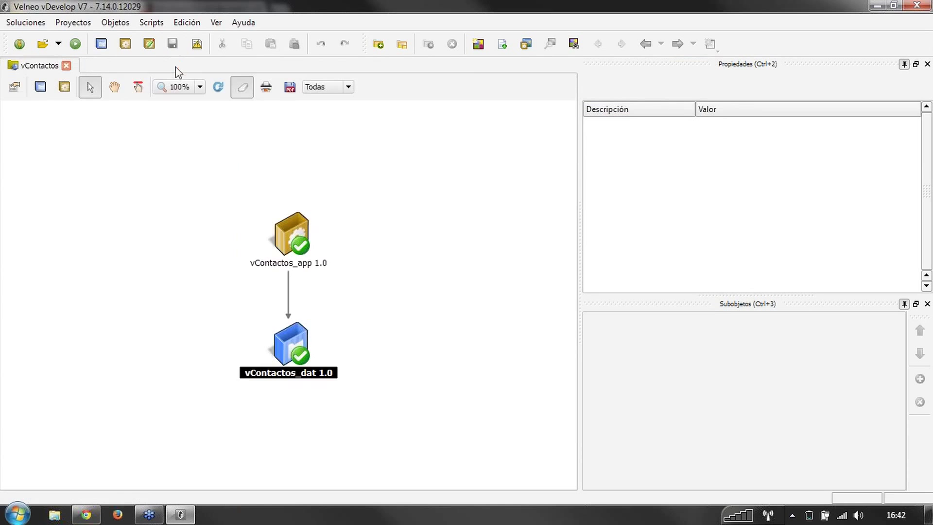
{"action": "left_click", "coordinate": [290, 235]}
{"action": "double_click", "coordinate": [290, 234]}
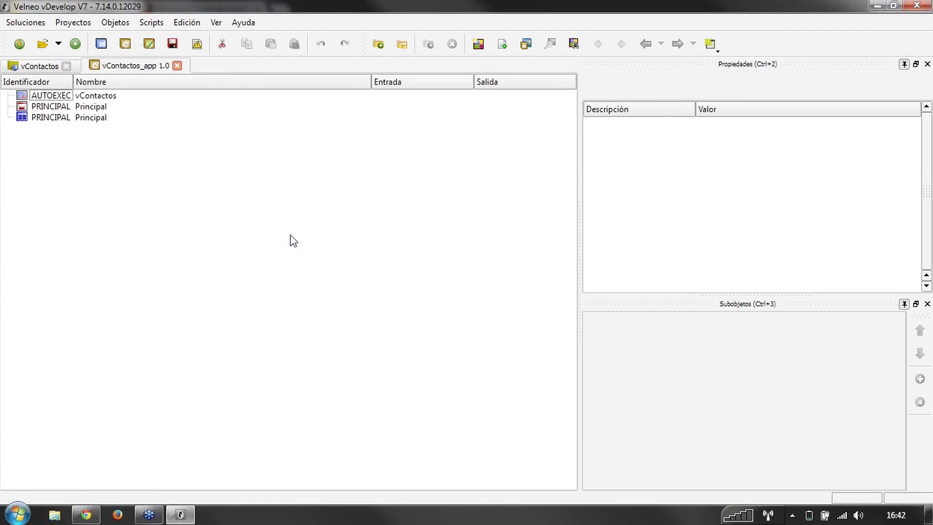
- Examine all object types available for the application project in an enlarged object gallery, and close the gallery
{"action": "left_click", "coordinate": [478, 43]}
{"action": "left_click_drag", "start_coordinate": [413, 72], "coordinate": [364, 23]}
{"action": "scroll", "coordinate": [512, 349], "scroll_direction": "down", "scroll_amount": 2}
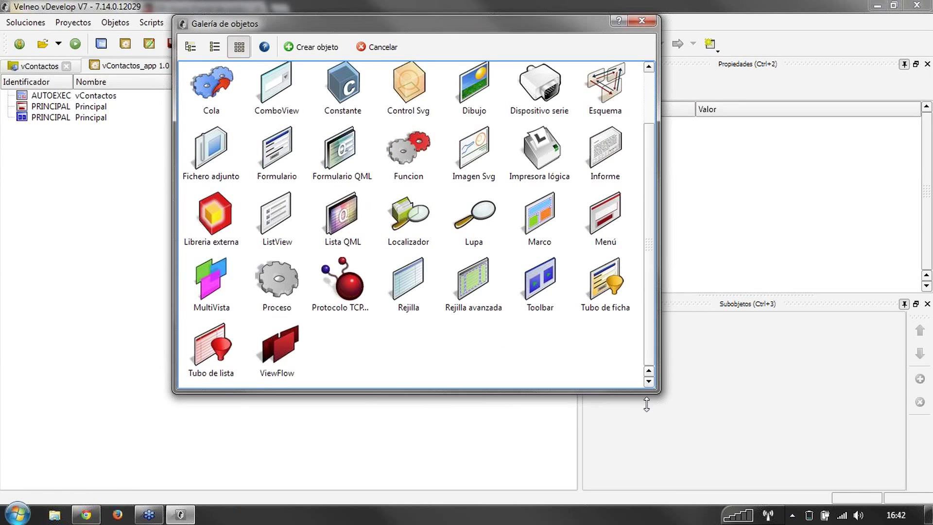
{"action": "left_click_drag", "start_coordinate": [658, 391], "coordinate": [669, 490]}
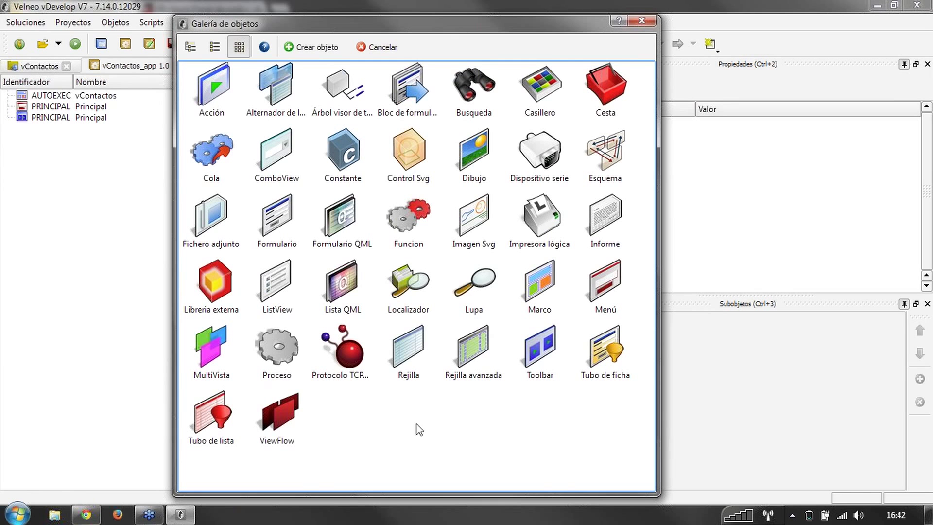
{"action": "left_click", "coordinate": [640, 19]}
{"action": "left_click", "coordinate": [642, 17]}
- Move the vContactos_app project up and to the left of vContactos_dat in the solution diagram and save the change
{"action": "left_click", "coordinate": [46, 68]}
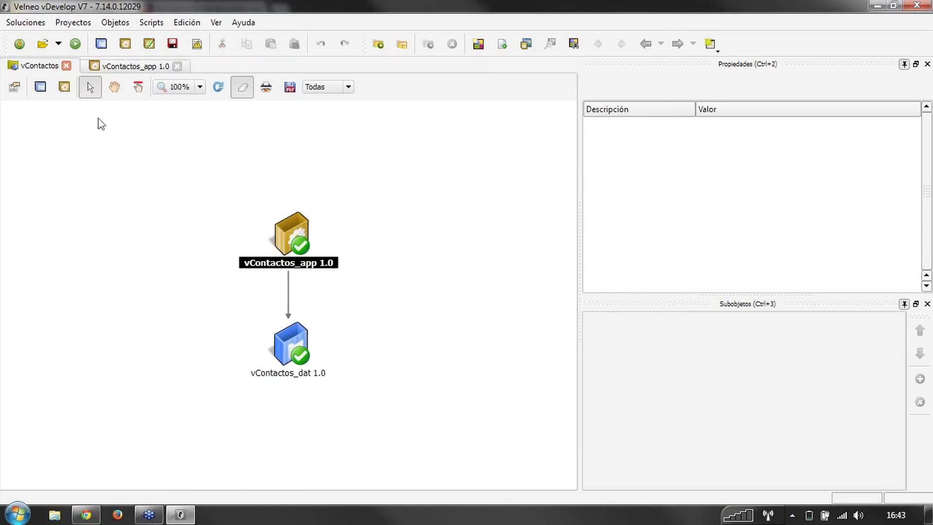
{"action": "left_click", "coordinate": [280, 323]}
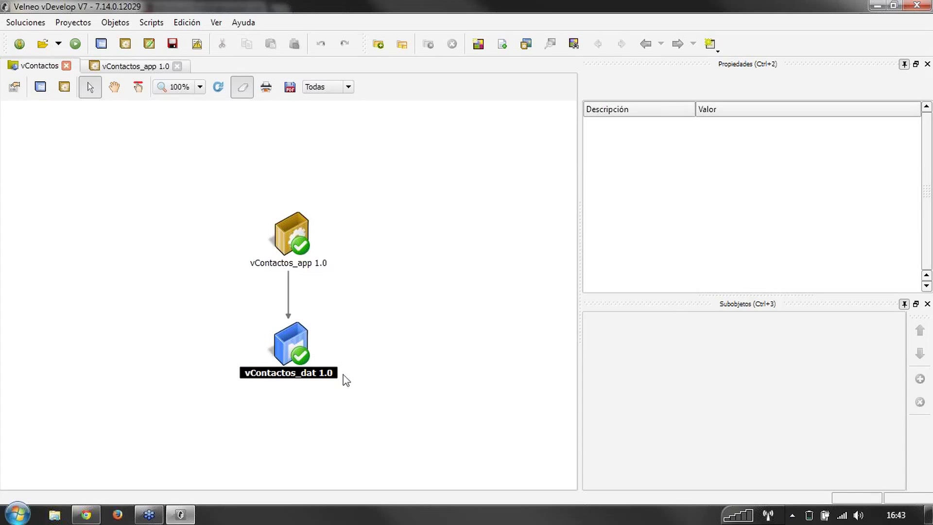
{"action": "left_click", "coordinate": [293, 226]}
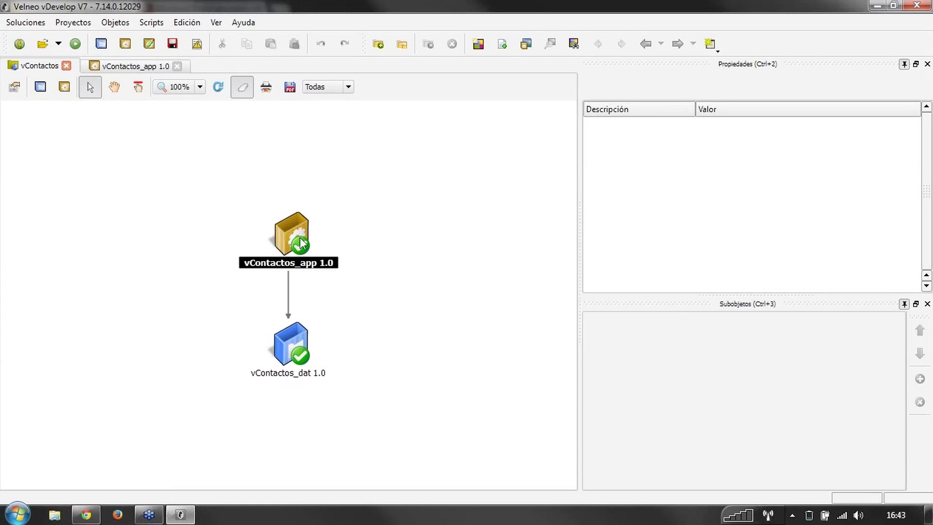
{"action": "left_click_drag", "start_coordinate": [298, 249], "coordinate": [302, 193]}
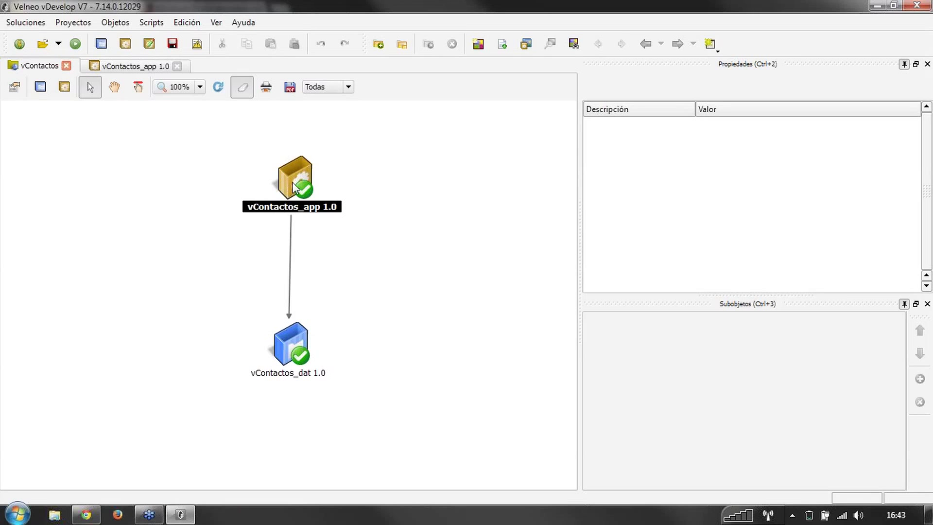
{"action": "left_click_drag", "start_coordinate": [280, 180], "coordinate": [193, 178]}
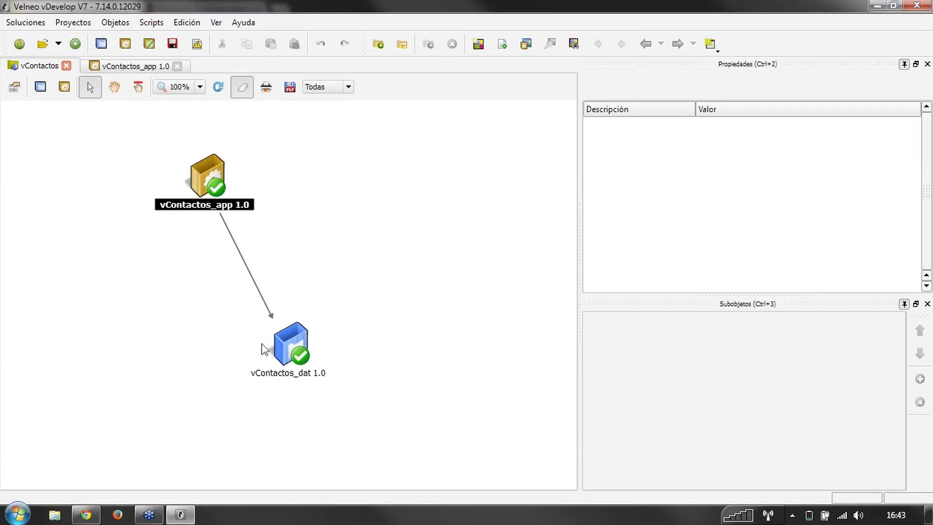
{"action": "left_click", "coordinate": [172, 43]}
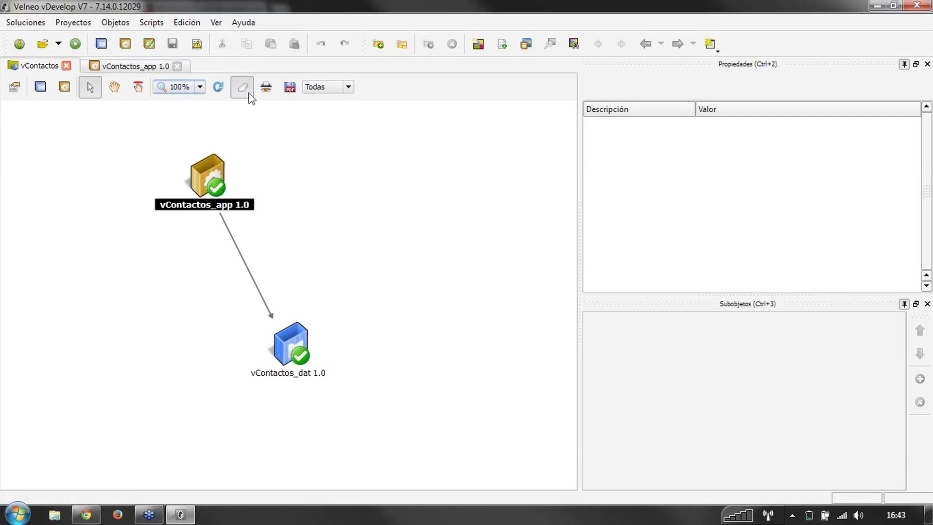
{"action": "left_click", "coordinate": [276, 250]}
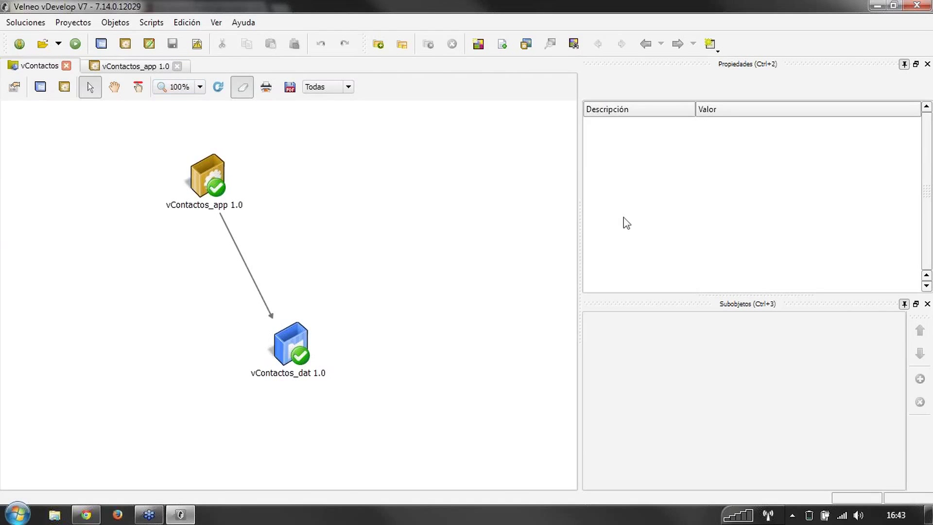
{"action": "left_click", "coordinate": [146, 65]}
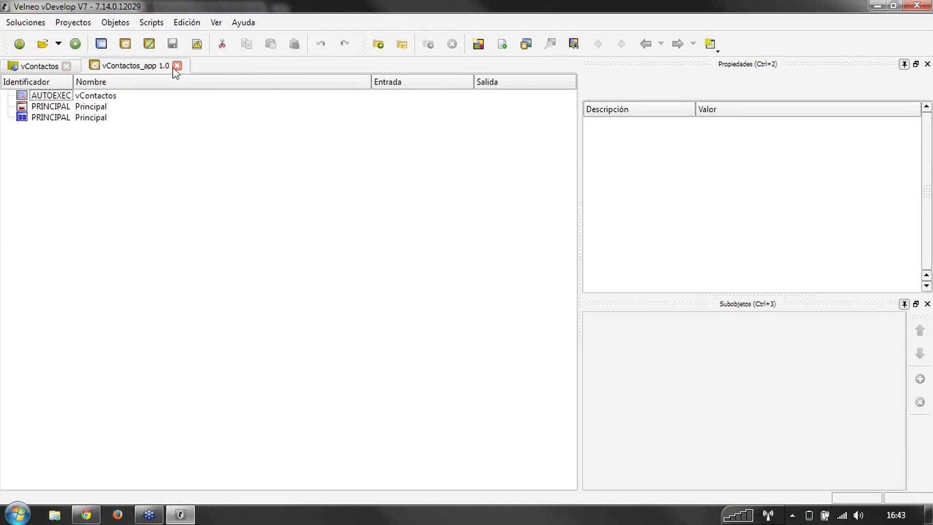
{"action": "left_click", "coordinate": [49, 68]}
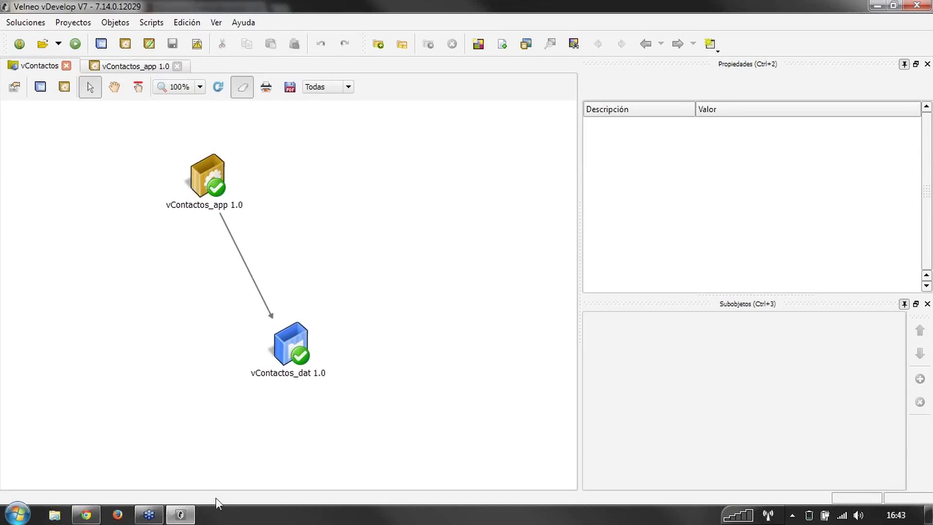
{"action": "left_click", "coordinate": [175, 509]}
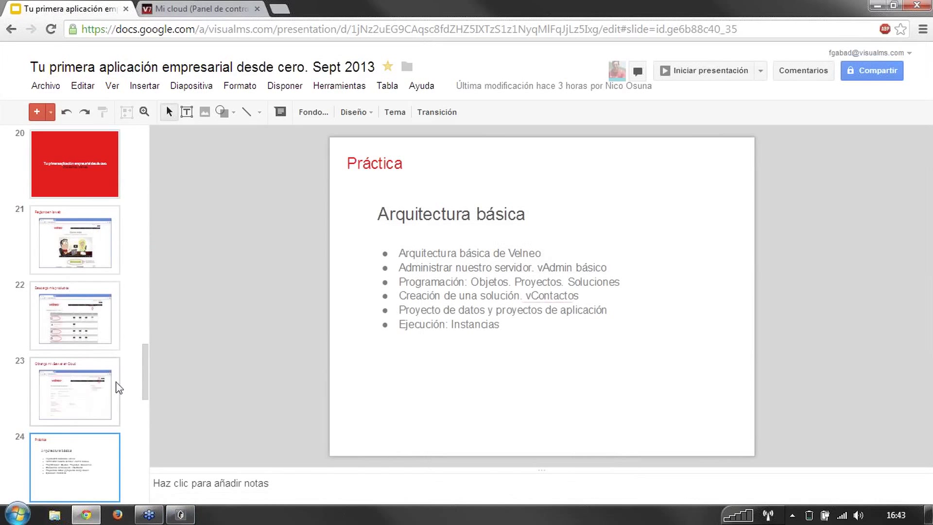
{"action": "scroll", "coordinate": [118, 387], "scroll_direction": "down", "scroll_amount": 3}
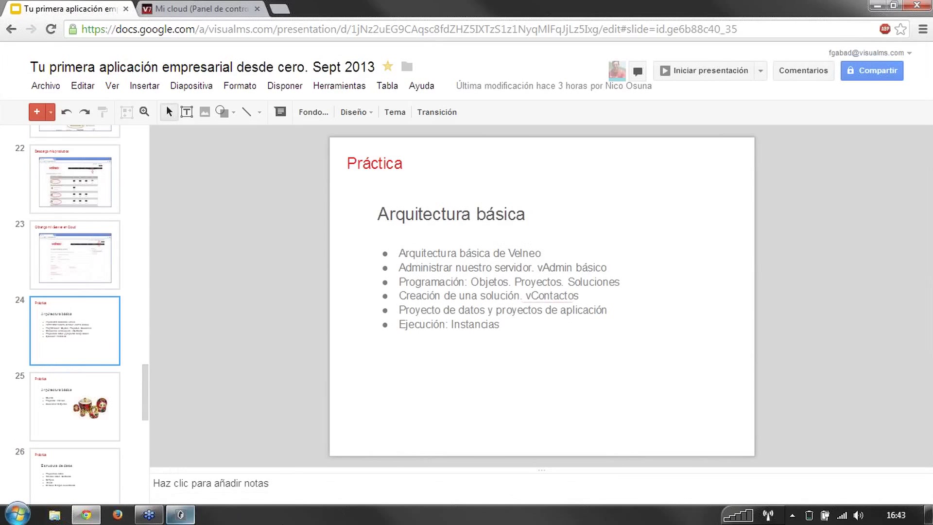
{"action": "left_click", "coordinate": [408, 457]}
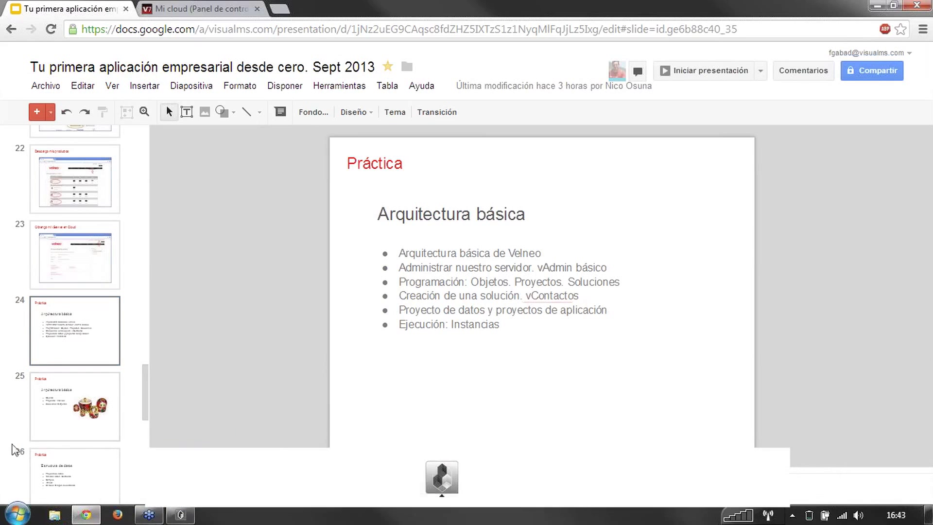
- Launch Velneo vAdmin, connect to the server vatp://localhost and maximize the administration window
{"action": "left_click", "coordinate": [17, 514]}
{"action": "left_click", "coordinate": [42, 388]}
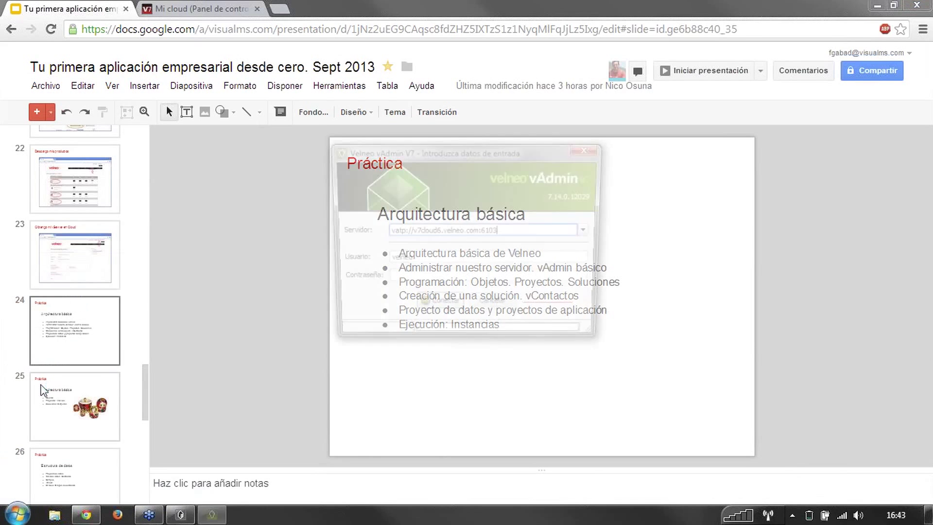
{"action": "left_click", "coordinate": [591, 232]}
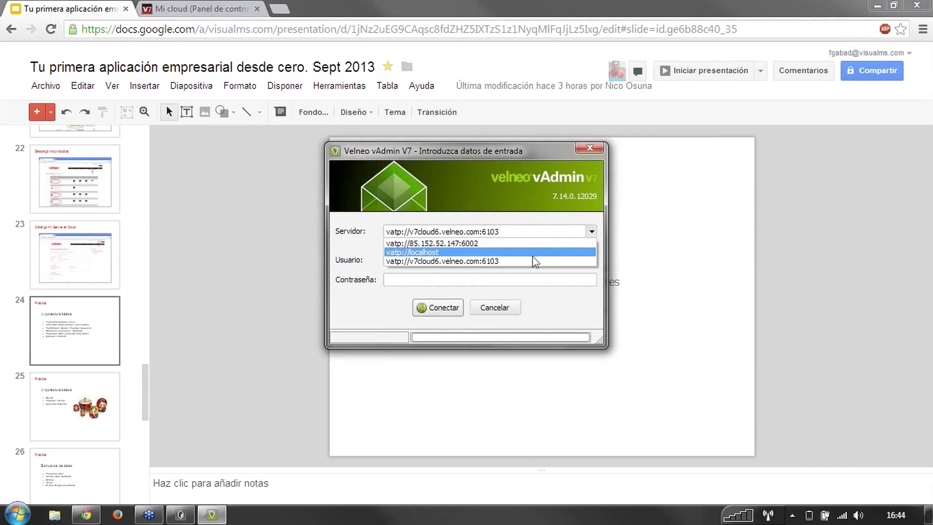
{"action": "left_click", "coordinate": [533, 253]}
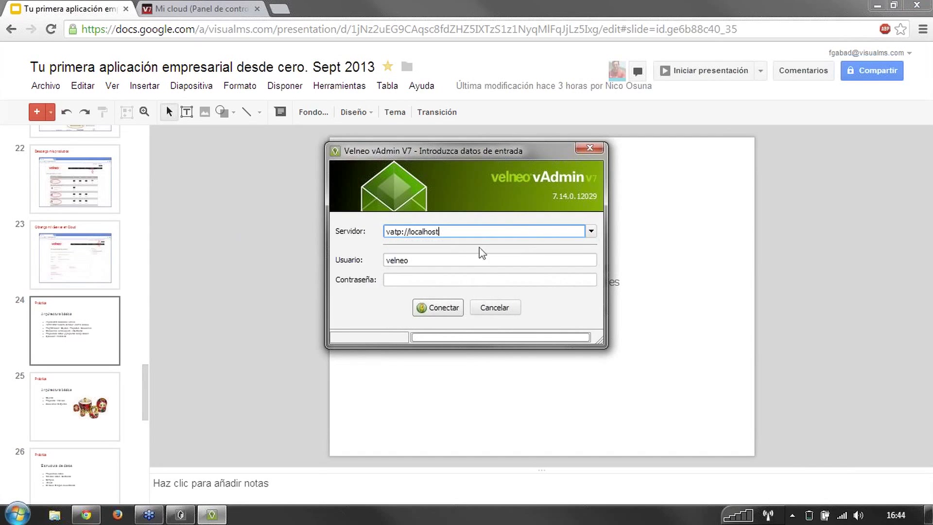
{"action": "left_click", "coordinate": [442, 310]}
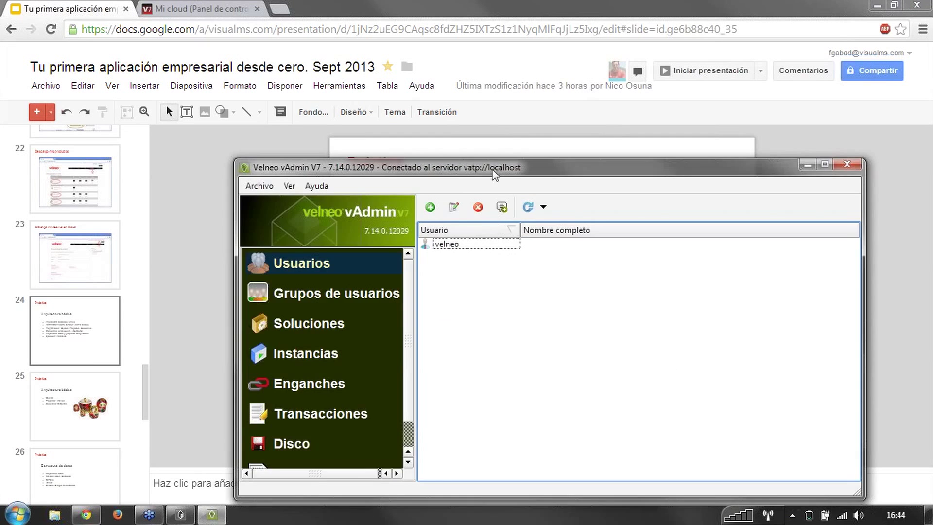
{"action": "double_click", "coordinate": [493, 168]}
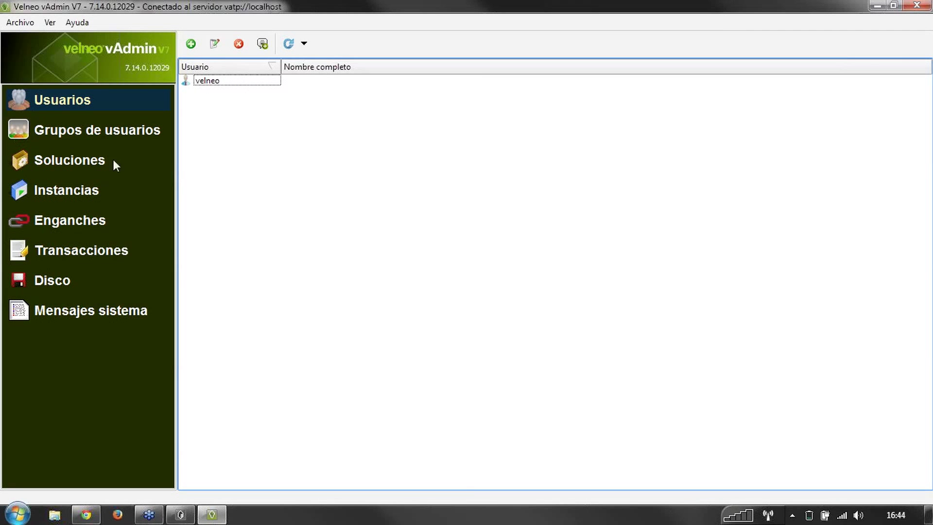
- Inspect the projects of the vContactos solution on the server and show the list of instances
{"action": "left_click", "coordinate": [96, 161]}
{"action": "left_click", "coordinate": [228, 81]}
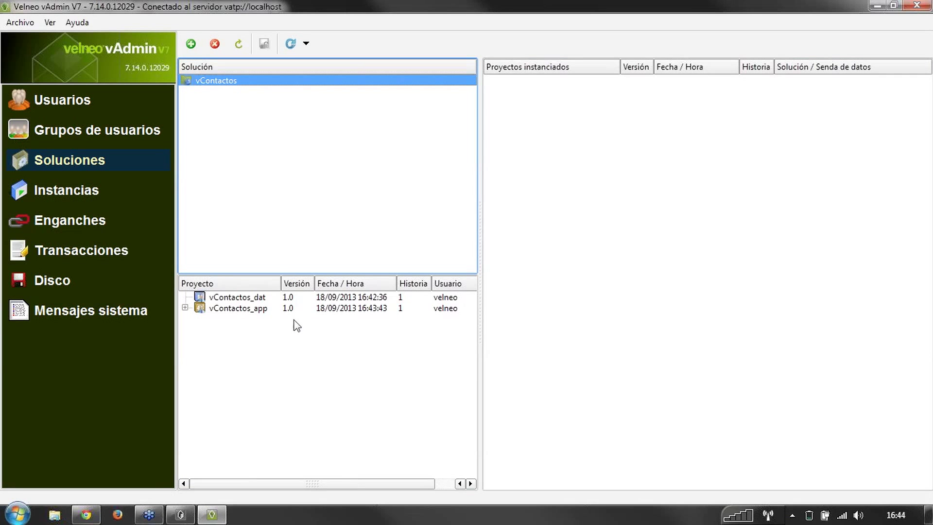
{"action": "left_click", "coordinate": [84, 191]}
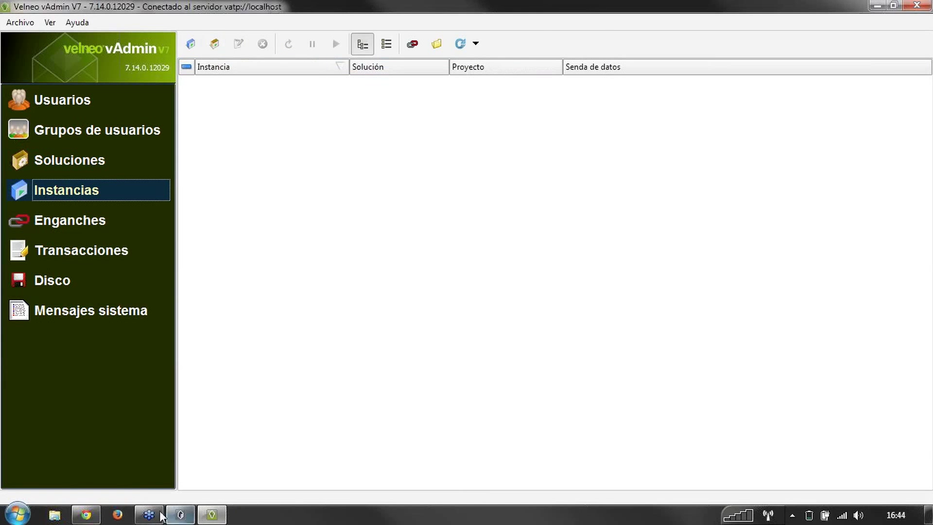
- Switch to the Google Slides presentation, show the Arquitectura básica slide full screen and return to vAdmin
{"action": "left_click", "coordinate": [89, 514]}
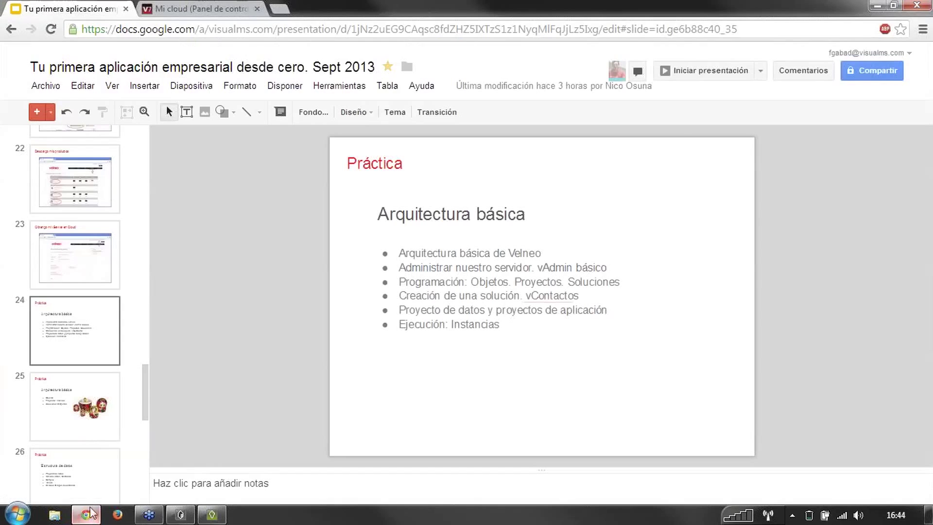
{"action": "left_click", "coordinate": [687, 69]}
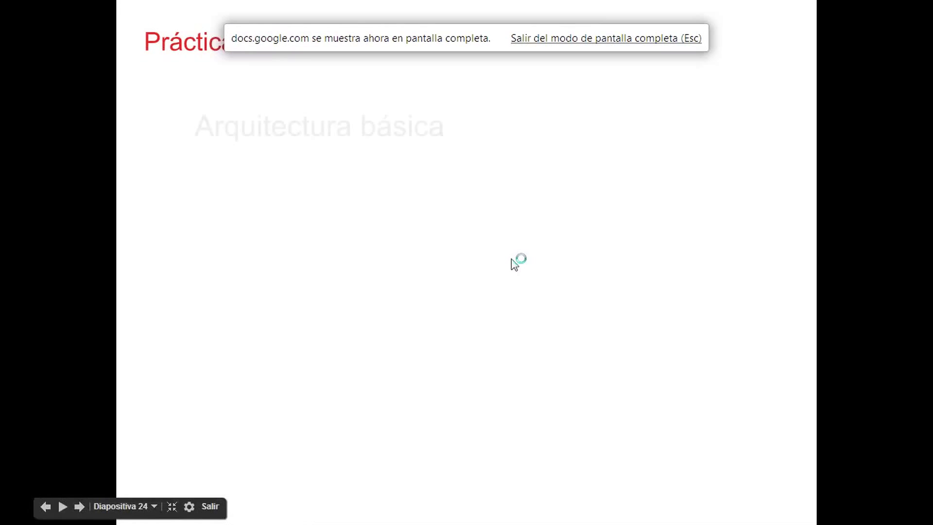
{"action": "key", "text": "Right"}
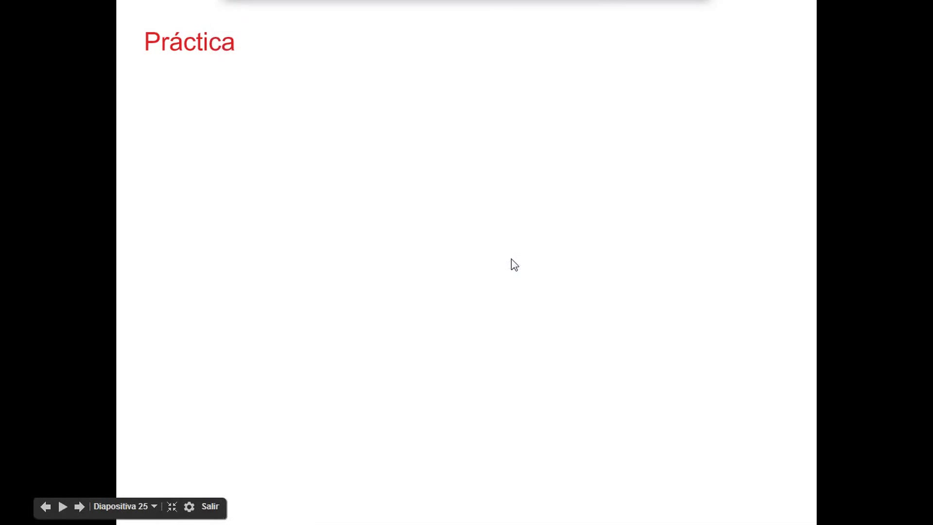
{"action": "key", "text": "Left"}
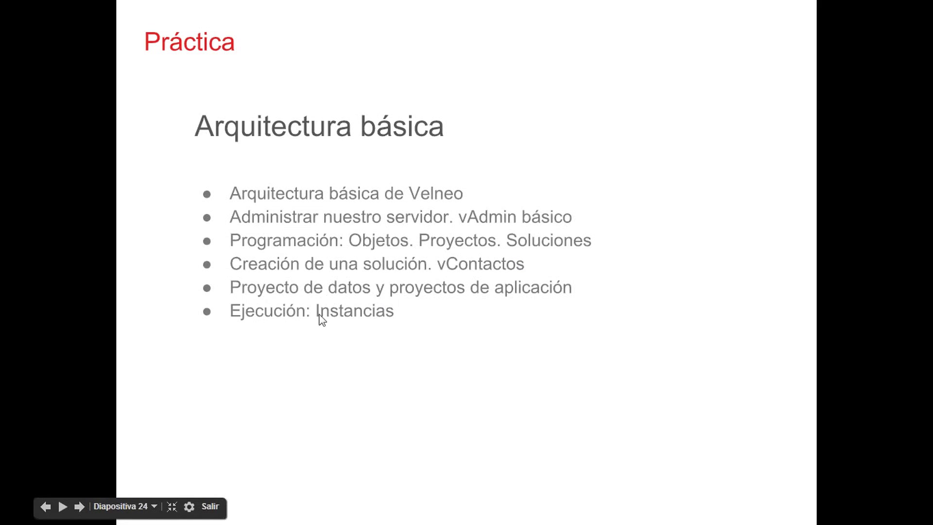
{"action": "key", "text": "alt+Tab"}
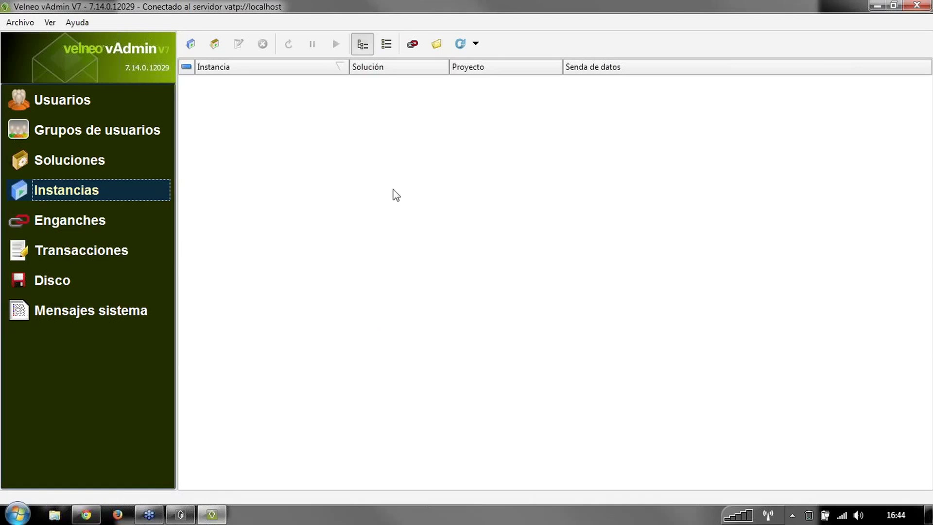
- Start a new application instance named vContactos from the vContactos_app project of the vContactos solution
{"action": "left_click", "coordinate": [215, 47]}
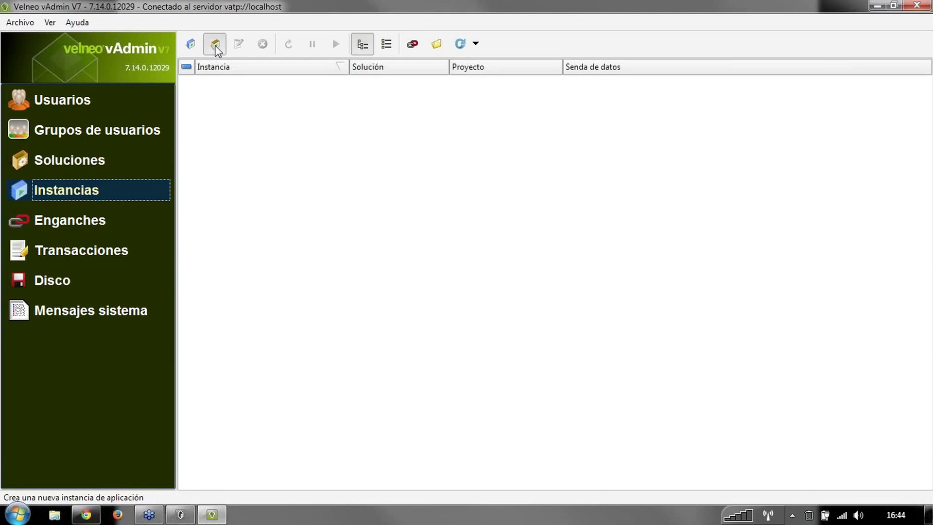
{"action": "left_click_drag", "start_coordinate": [388, 230], "coordinate": [328, 223]}
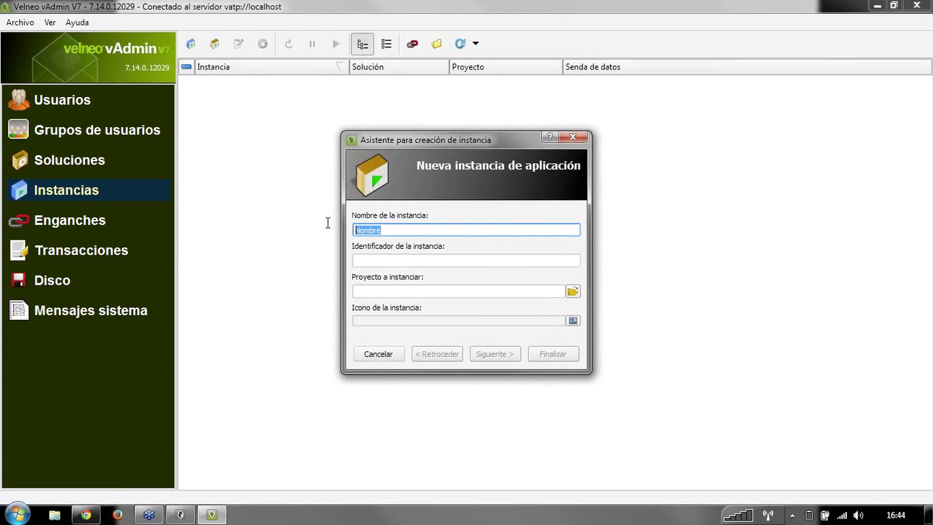
{"action": "type", "text": "vContactos"}
{"action": "key", "text": "Tab"}
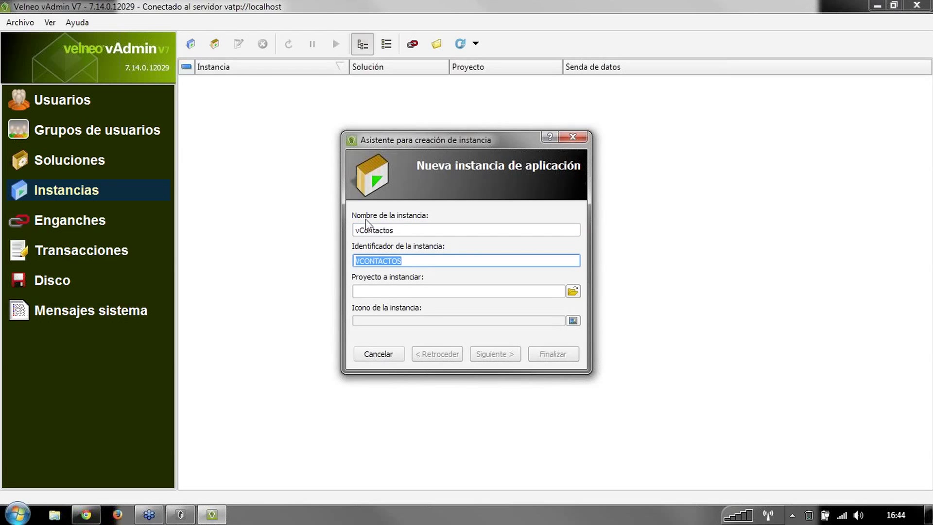
{"action": "left_click", "coordinate": [573, 291]}
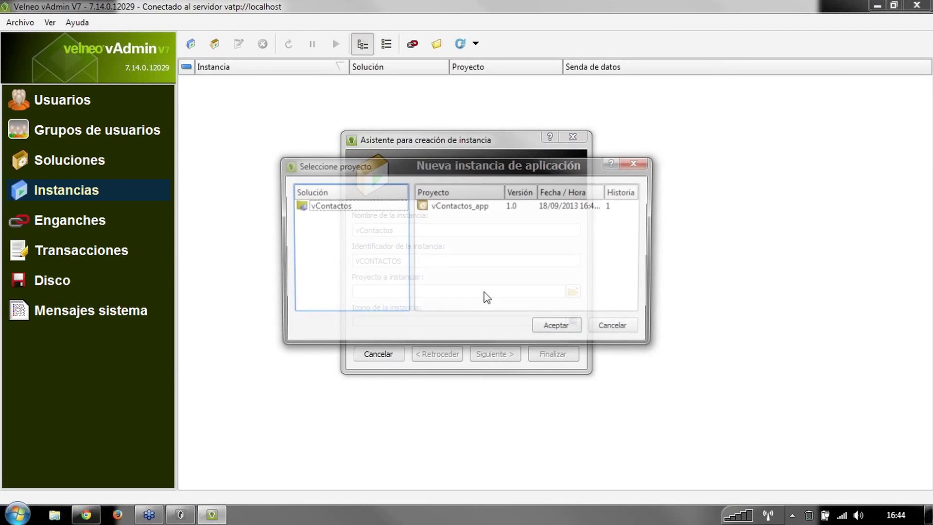
{"action": "left_click", "coordinate": [351, 208]}
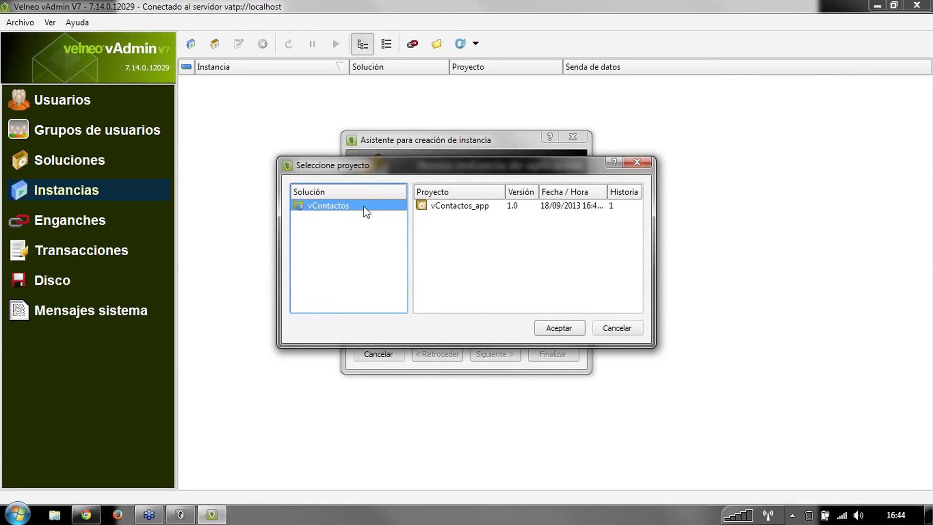
{"action": "left_click", "coordinate": [457, 206]}
{"action": "left_click", "coordinate": [542, 334]}
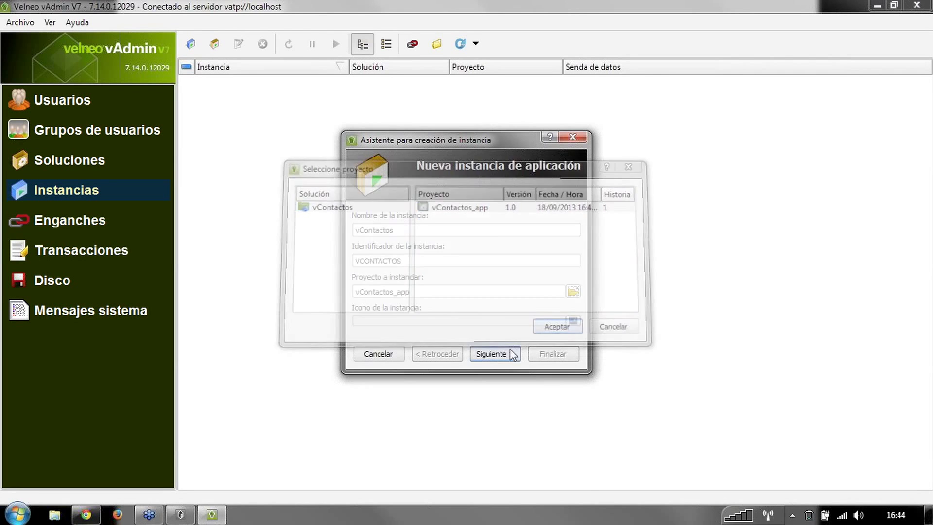
{"action": "left_click", "coordinate": [493, 354]}
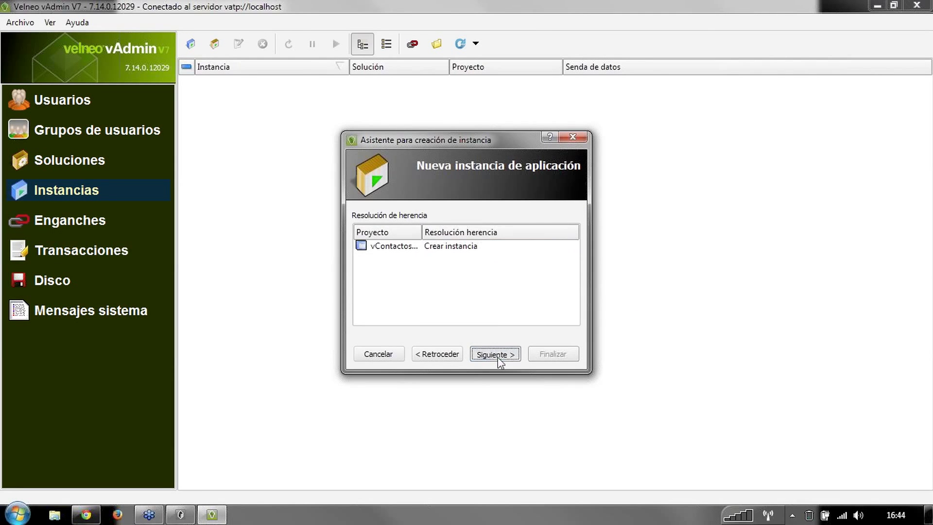
- Keep Crear instancia as the inheritance resolution, choose Datos/vContactos as the data directory and create the instance
{"action": "left_click", "coordinate": [495, 355]}
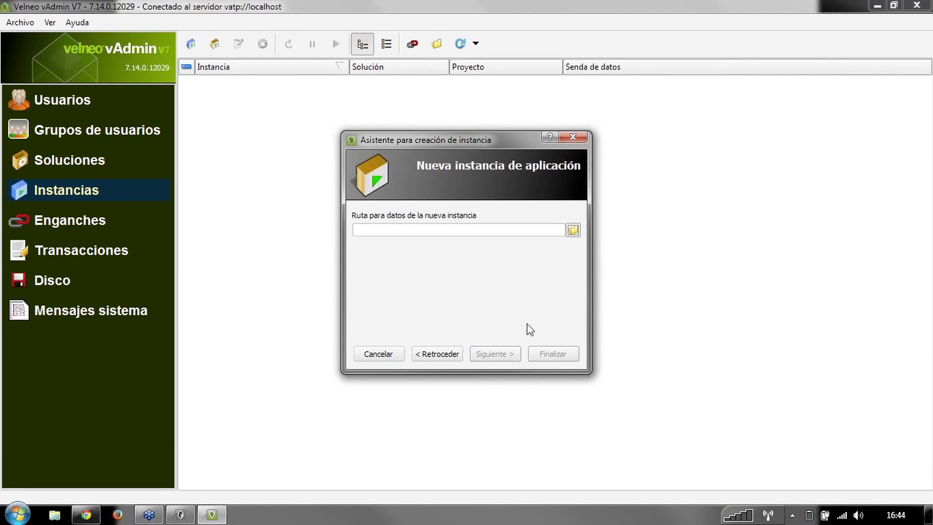
{"action": "left_click", "coordinate": [573, 231]}
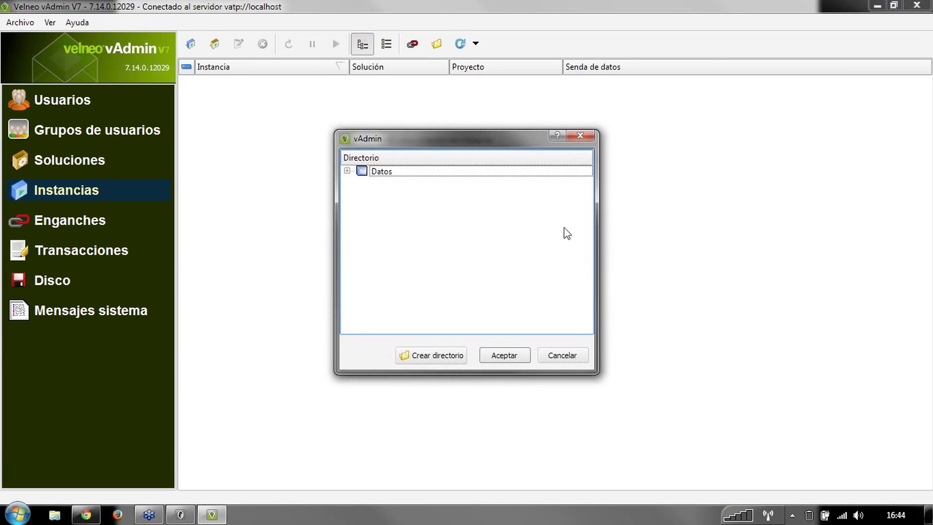
{"action": "left_click", "coordinate": [347, 171]}
{"action": "left_click", "coordinate": [380, 173]}
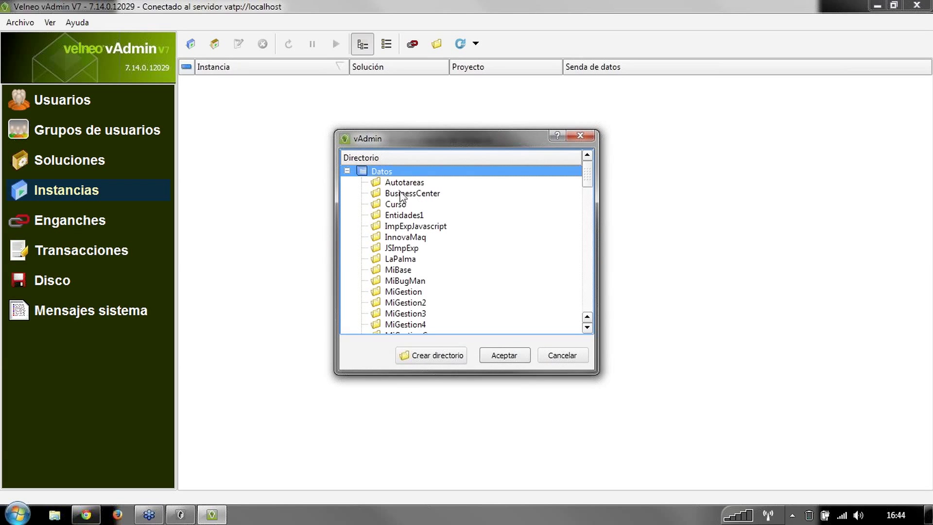
{"action": "scroll", "coordinate": [442, 226], "scroll_direction": "down", "scroll_amount": 4}
{"action": "scroll", "coordinate": [443, 231], "scroll_direction": "up", "scroll_amount": 4}
{"action": "type", "text": "vco"}
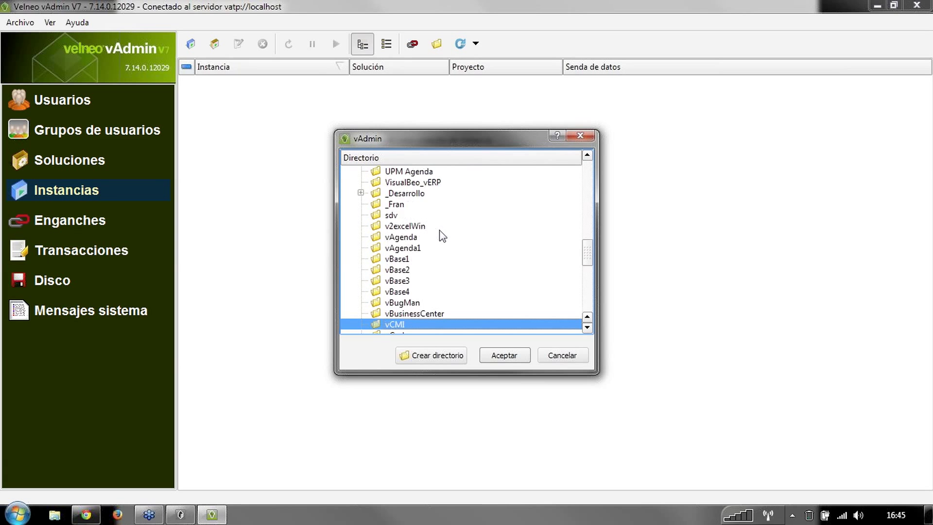
{"action": "scroll", "coordinate": [454, 233], "scroll_direction": "down", "scroll_amount": 2}
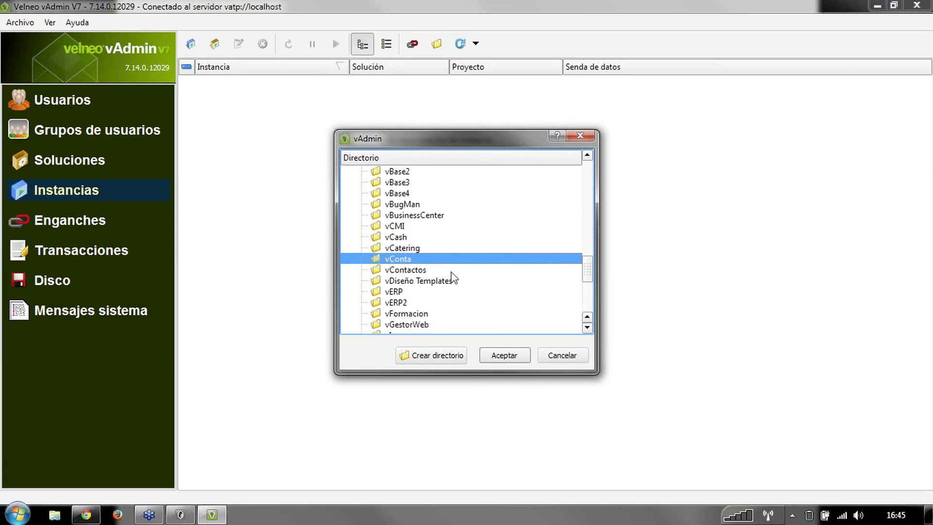
{"action": "left_click", "coordinate": [417, 268]}
{"action": "left_click", "coordinate": [492, 355]}
{"action": "left_click", "coordinate": [503, 353]}
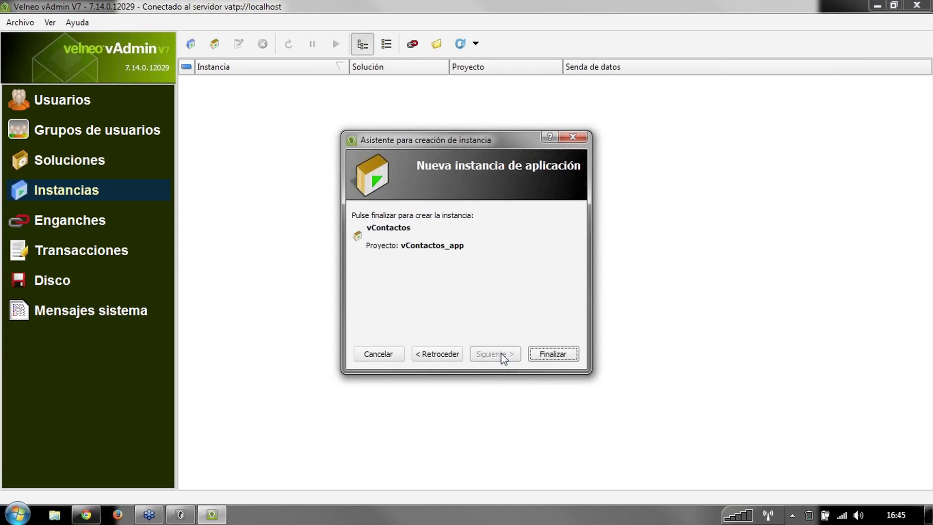
{"action": "left_click", "coordinate": [549, 354]}
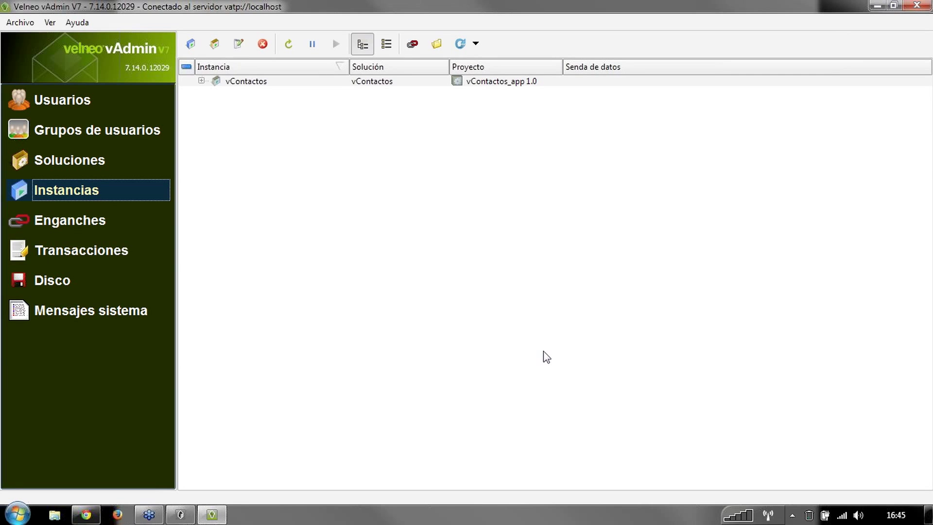
- Add the vContactos application instance to the Administradores user group and accept the change
{"action": "left_click", "coordinate": [102, 132]}
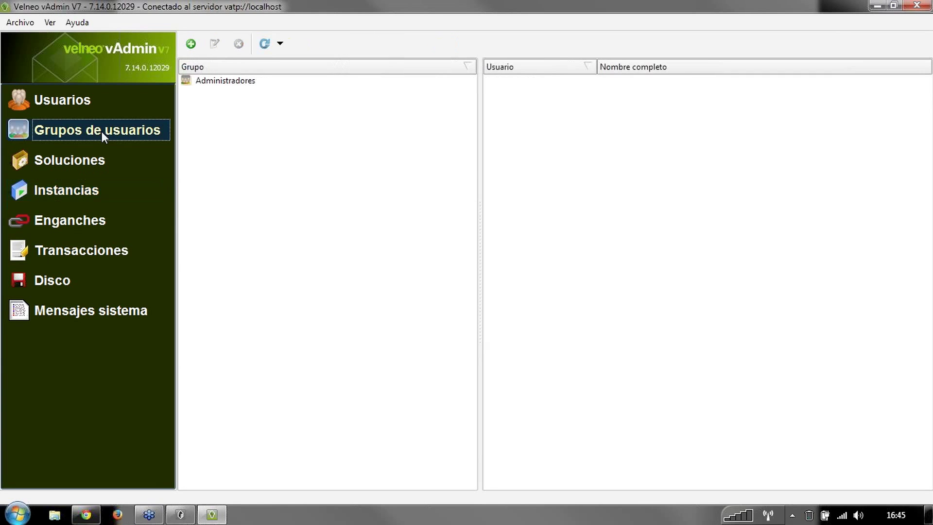
{"action": "left_click", "coordinate": [219, 83]}
{"action": "double_click", "coordinate": [219, 84]}
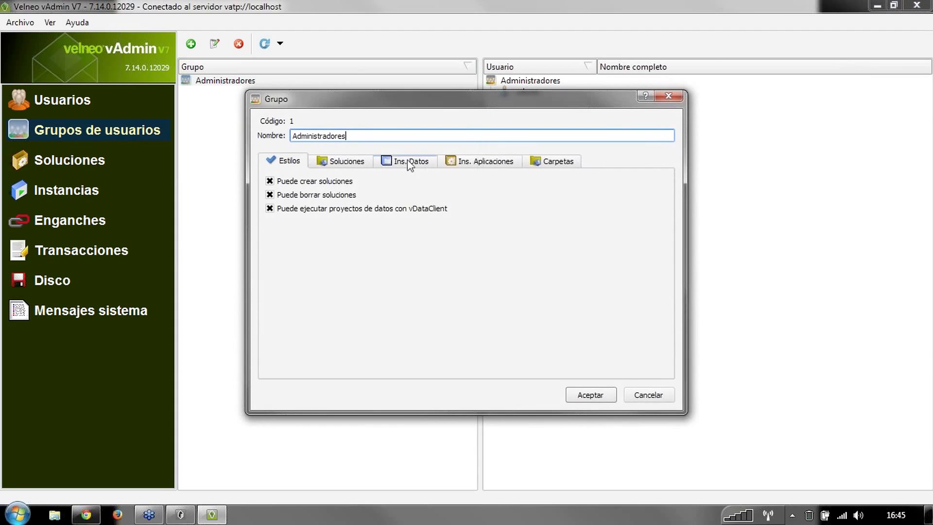
{"action": "left_click", "coordinate": [449, 163]}
{"action": "left_click", "coordinate": [273, 182]}
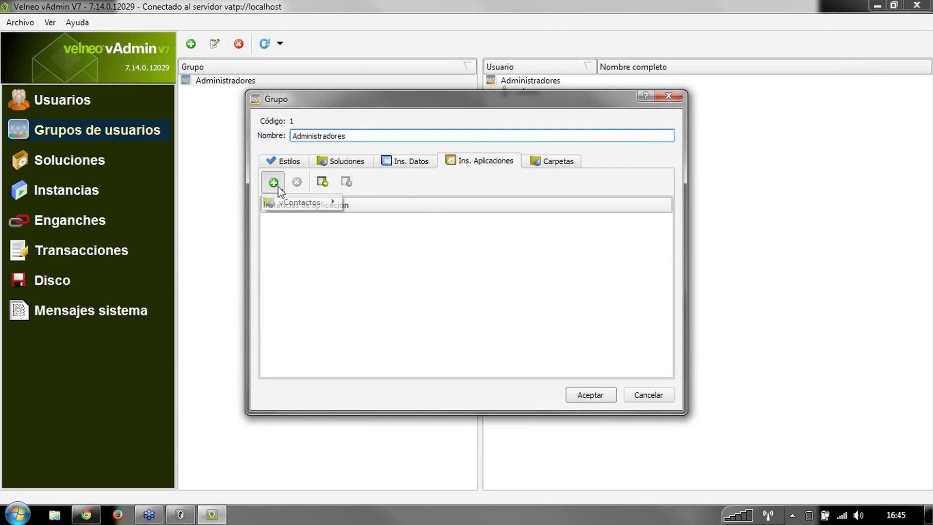
{"action": "mouse_move", "coordinate": [290, 208]}
{"action": "mouse_move", "coordinate": [421, 210]}
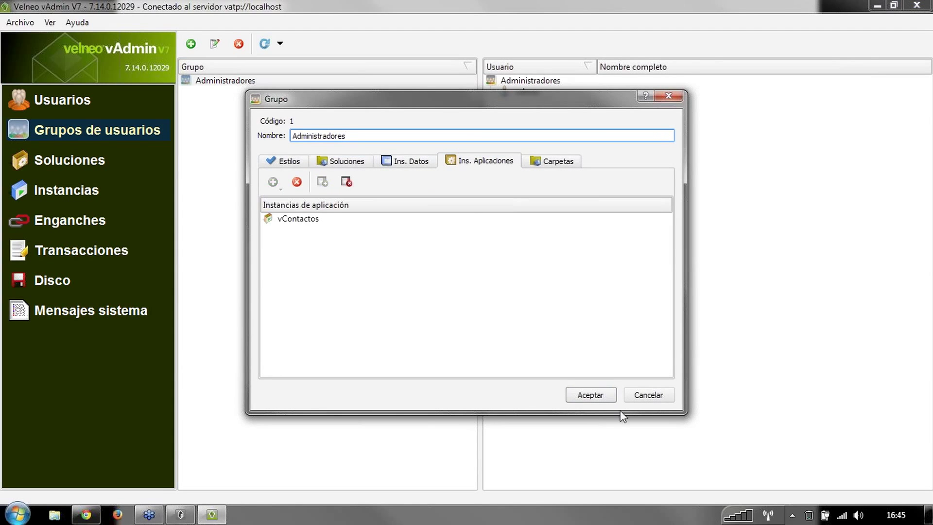
{"action": "left_click", "coordinate": [601, 395]}
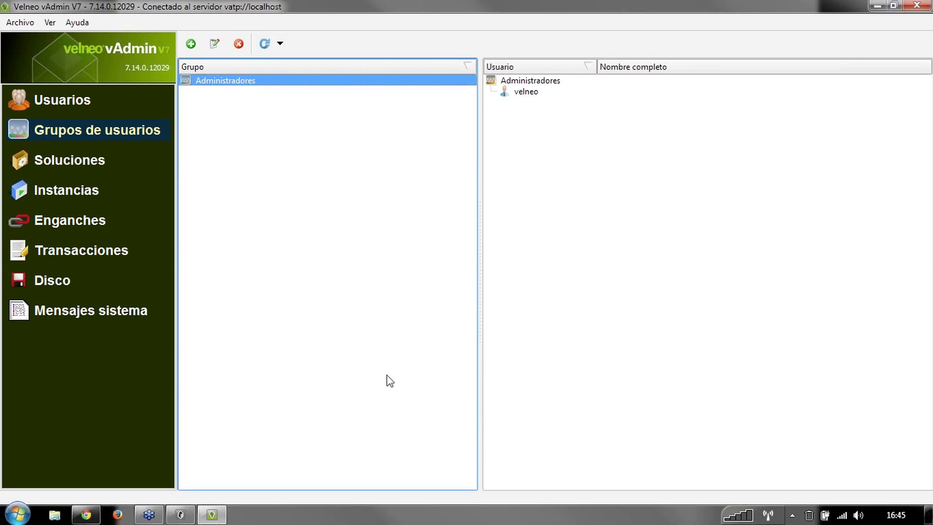
- Switch to vDevelop, move vContactos_app directly above vContactos_dat in the diagram, and open its AUTOEXEC frame's properties
{"action": "left_click", "coordinate": [180, 515]}
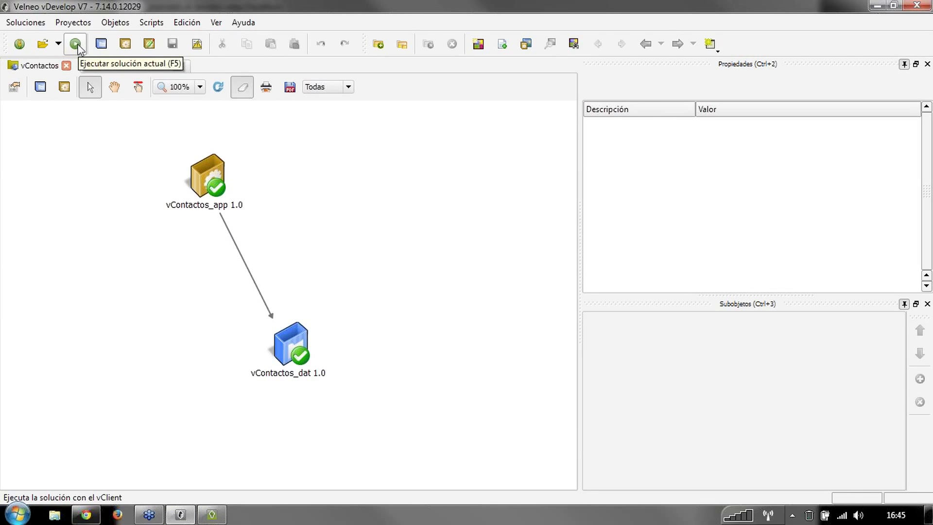
{"action": "double_click", "coordinate": [202, 191]}
{"action": "left_click_drag", "start_coordinate": [202, 192], "coordinate": [285, 232]}
{"action": "double_click", "coordinate": [285, 221]}
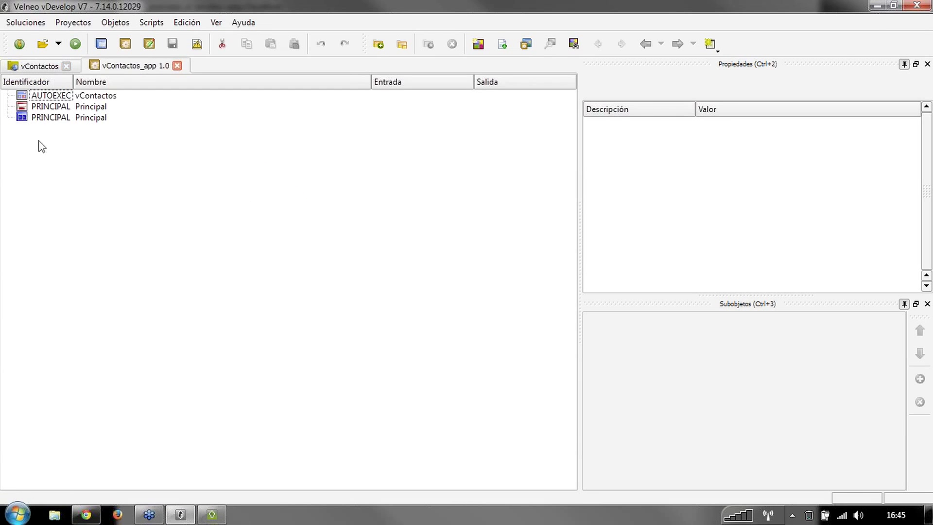
{"action": "left_click", "coordinate": [40, 96]}
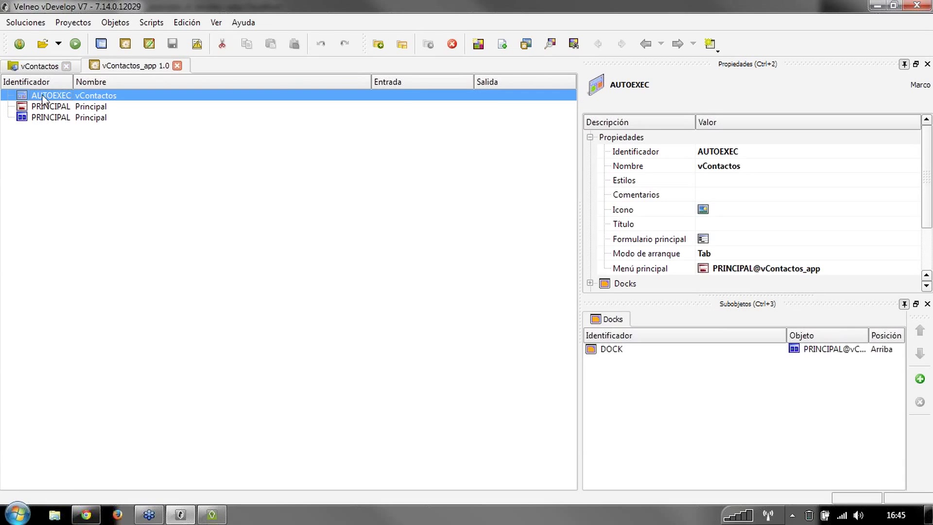
- Run the current solution, look over the main menus of the vContactos application and close it
{"action": "left_click", "coordinate": [75, 45]}
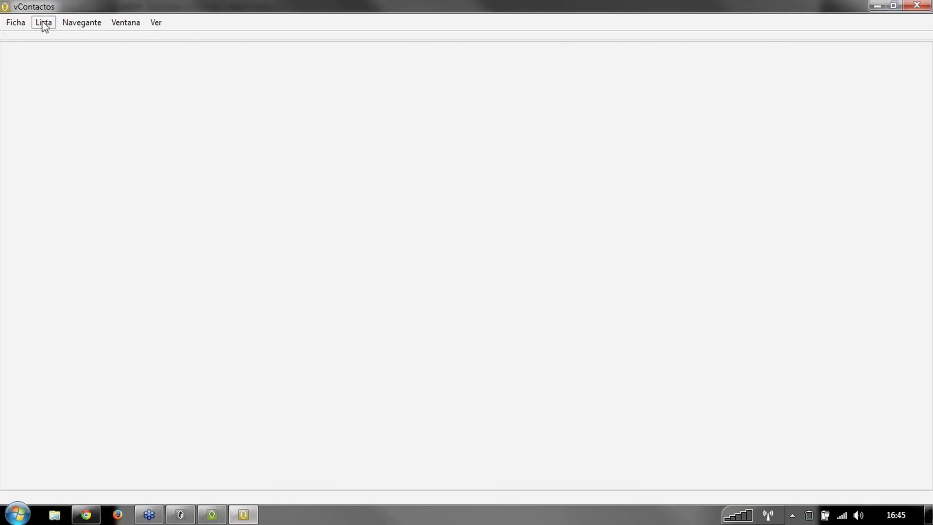
{"action": "left_click", "coordinate": [21, 25]}
{"action": "left_click", "coordinate": [188, 47]}
{"action": "left_click", "coordinate": [918, 6]}
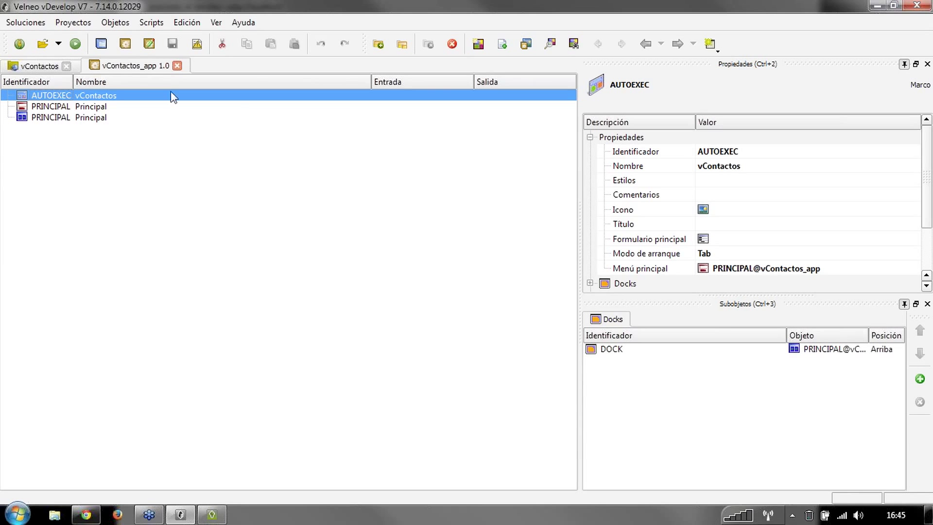
- Close the vContactos_app project view and switch to the presentation in Chrome to show the Práctica slide
{"action": "left_click", "coordinate": [178, 65]}
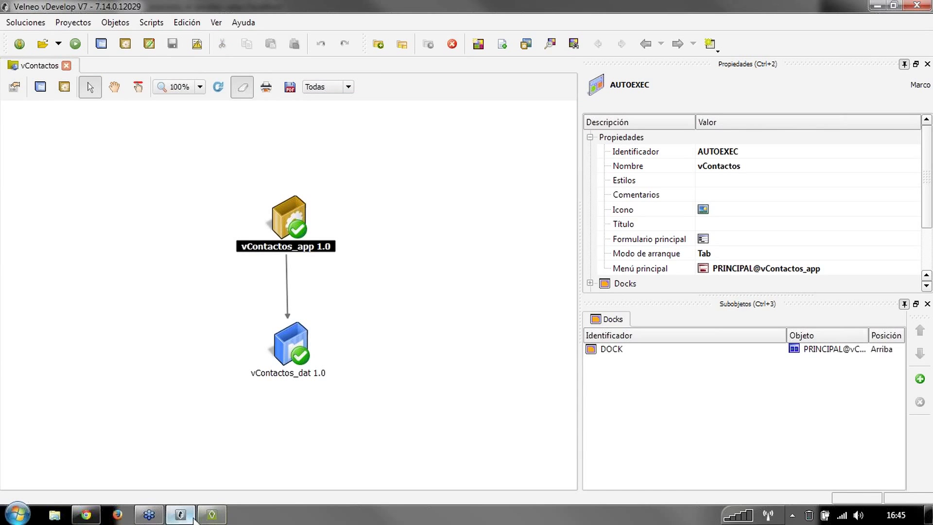
{"action": "left_click", "coordinate": [86, 516]}
{"action": "left_click", "coordinate": [346, 235]}
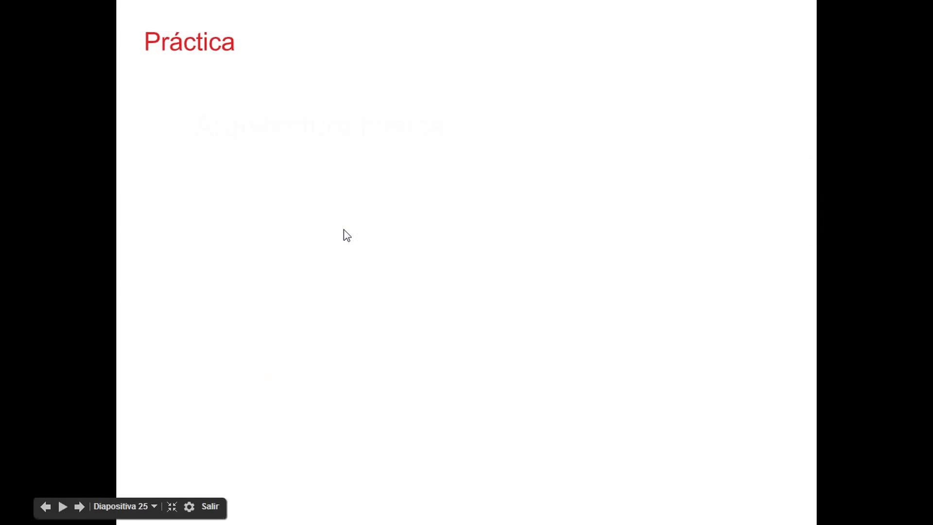
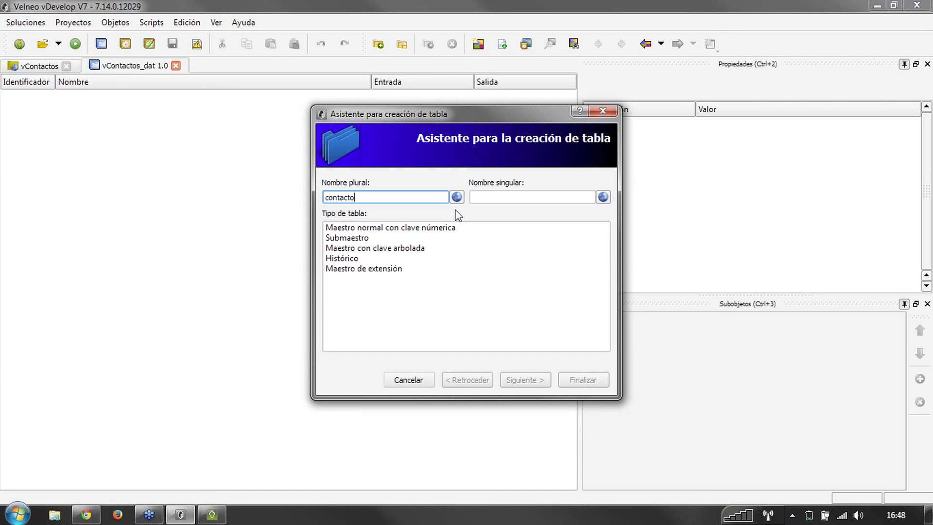
- Name the new table Contactos in plural and Contacto in singular, with type Maestro normal con clave númerica
{"action": "type", "text": "s"}
{"action": "key", "text": "Tab"}
{"action": "key", "text": "shift+Tab"}
{"action": "key", "text": "Left"}
{"action": "key", "text": "BackSpace"}
{"action": "type", "text": "C"}
{"action": "key", "text": "Tab"}
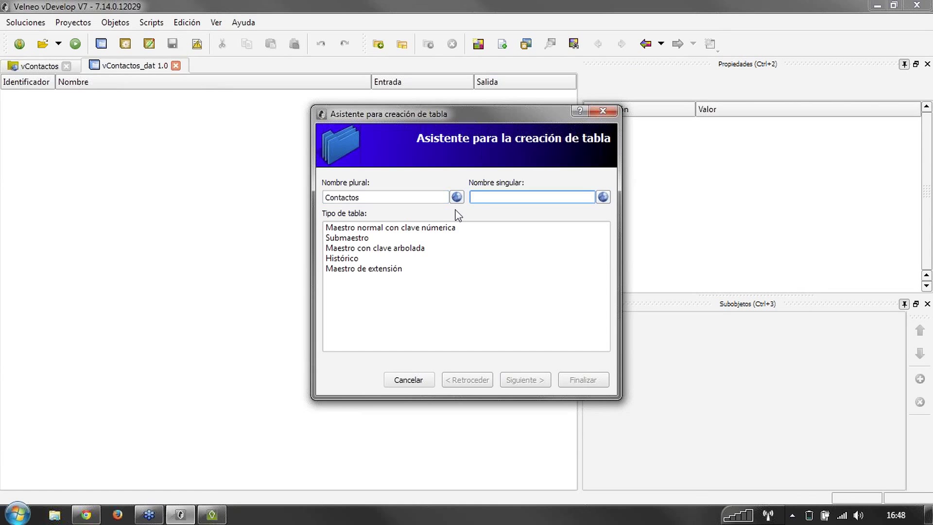
{"action": "type", "text": "Contacto"}
{"action": "left_click", "coordinate": [366, 226]}
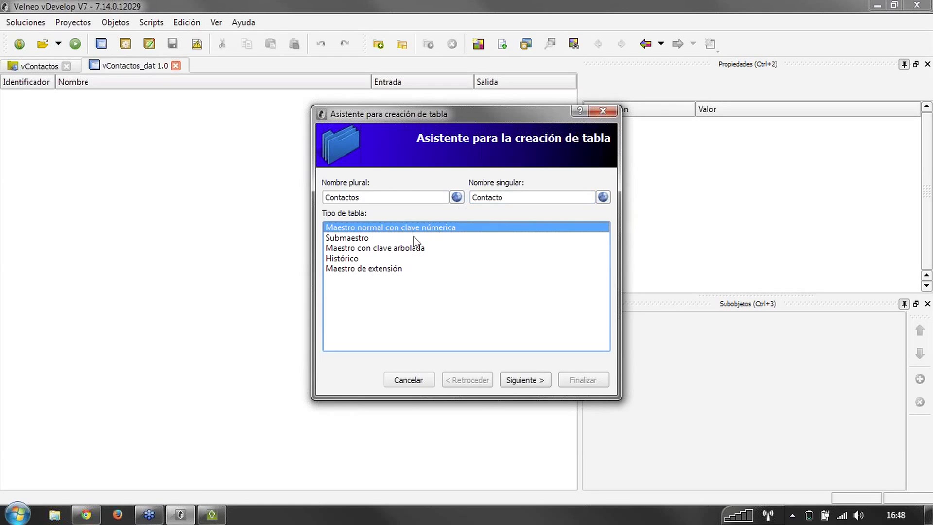
{"action": "left_click", "coordinate": [530, 383]}
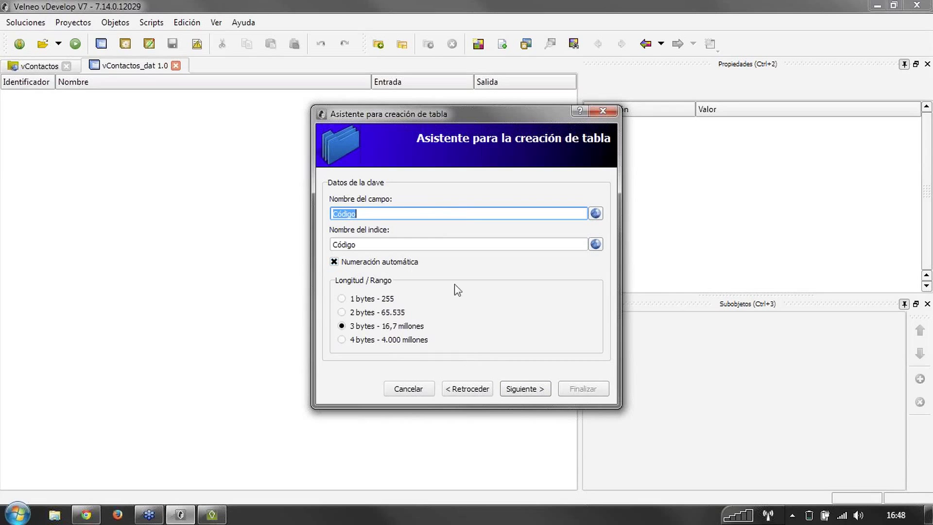
- Keep the default key and description settings, and include Fecha and Teléfono fields with indexes plus a Foto field
{"action": "left_click", "coordinate": [531, 393]}
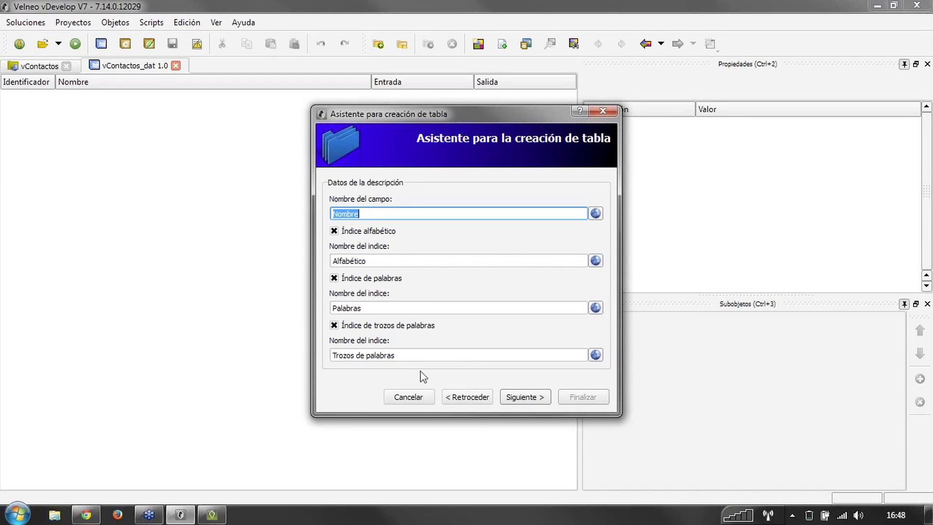
{"action": "left_click", "coordinate": [537, 400]}
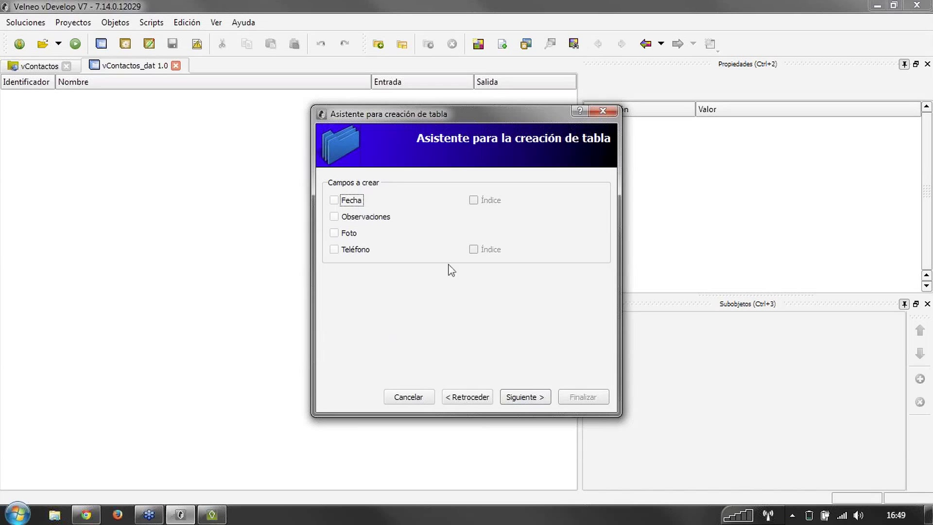
{"action": "left_click", "coordinate": [352, 202]}
{"action": "left_click", "coordinate": [473, 200]}
{"action": "left_click", "coordinate": [334, 233]}
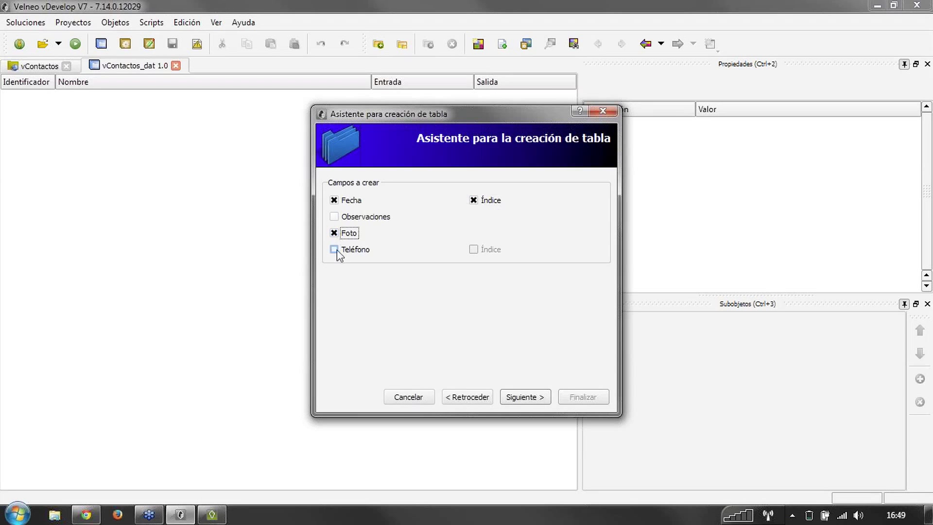
{"action": "left_click", "coordinate": [334, 249]}
{"action": "left_click", "coordinate": [474, 250]}
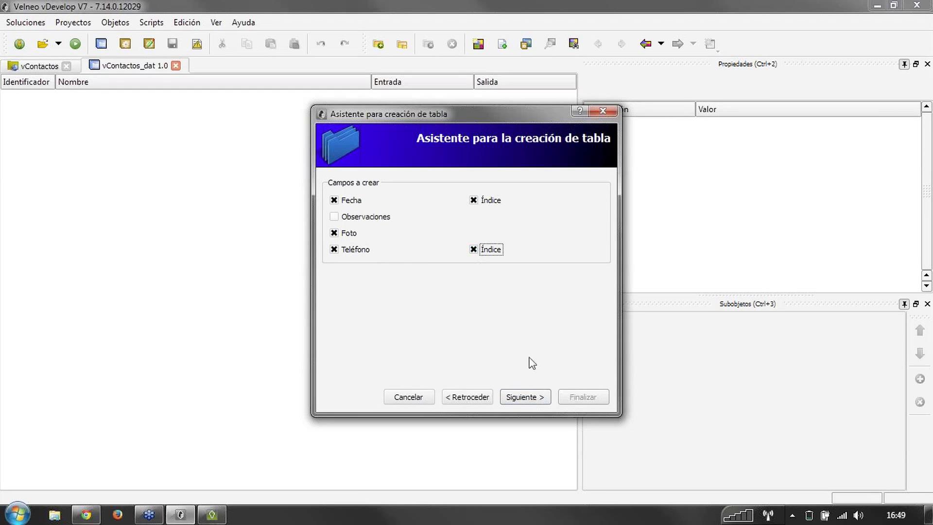
{"action": "left_click", "coordinate": [532, 399]}
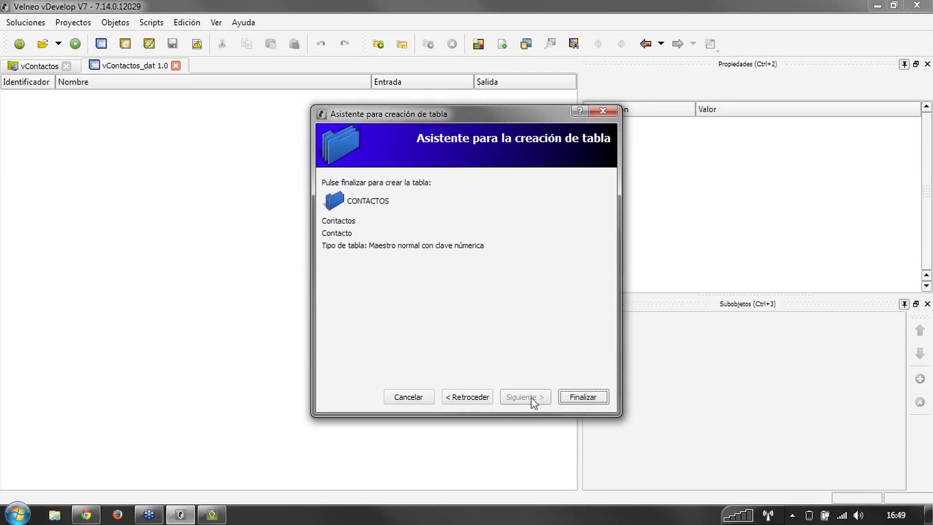
- Finish creating the Contactos table and open CONTACTOS.pdf from the Tablas folder inside the desktop's Contactos folder
{"action": "left_click", "coordinate": [578, 397]}
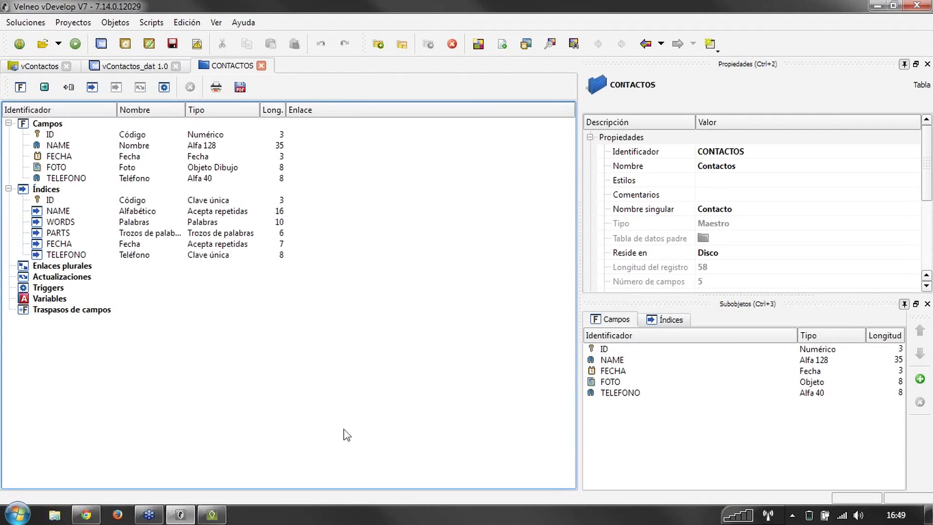
{"action": "left_click", "coordinate": [928, 517]}
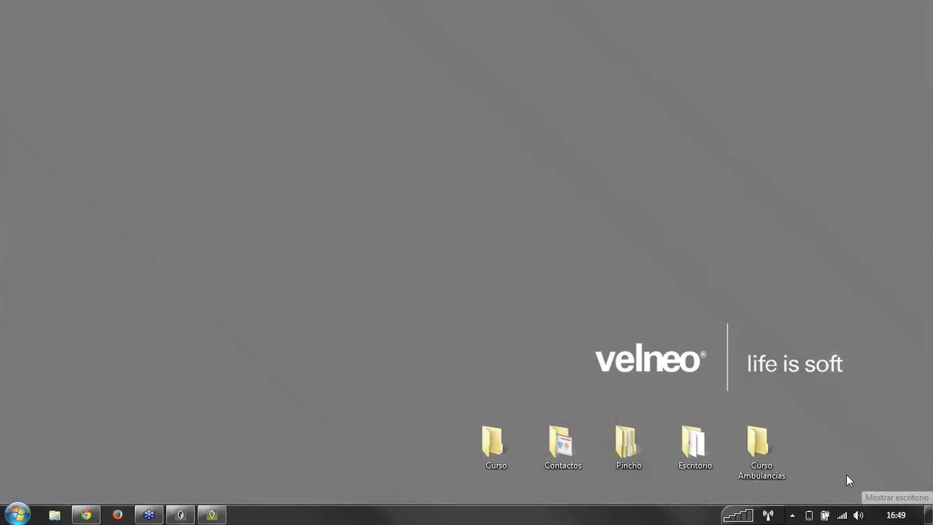
{"action": "double_click", "coordinate": [558, 445]}
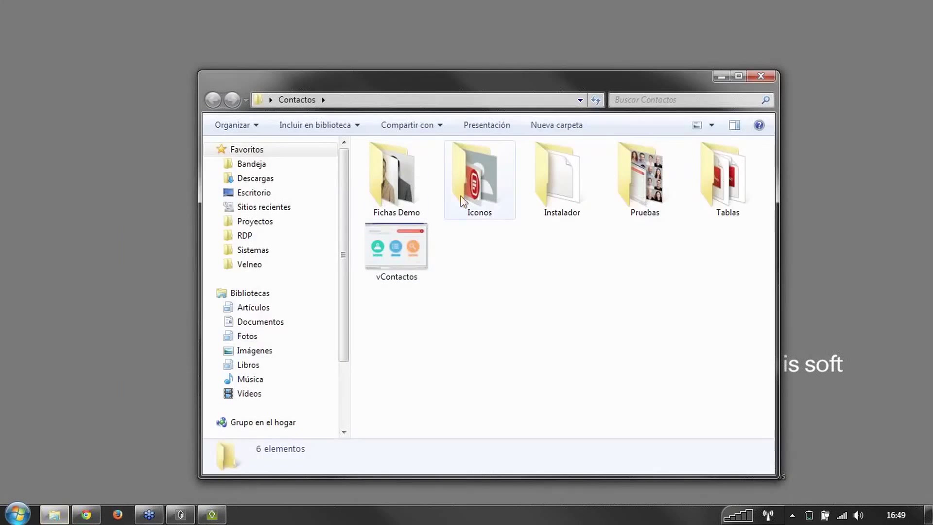
{"action": "left_click", "coordinate": [717, 189]}
{"action": "double_click", "coordinate": [718, 190]}
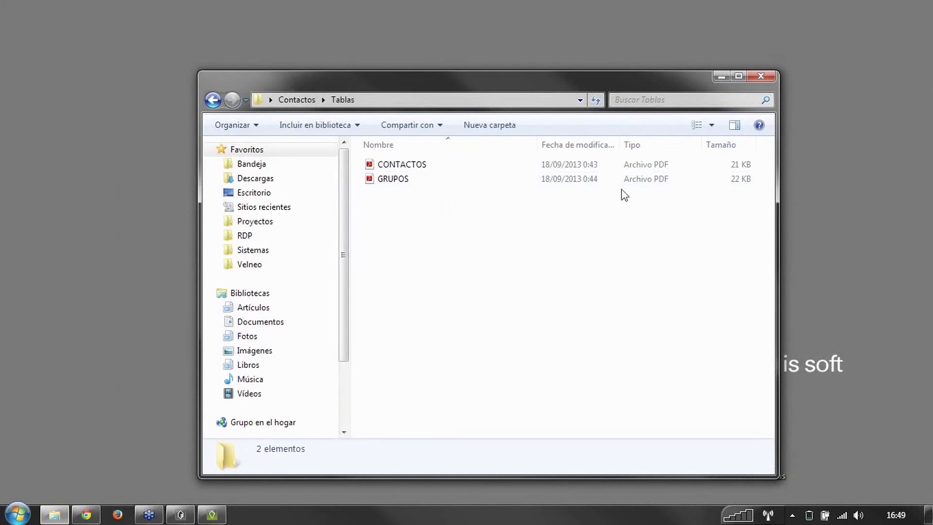
{"action": "double_click", "coordinate": [431, 170]}
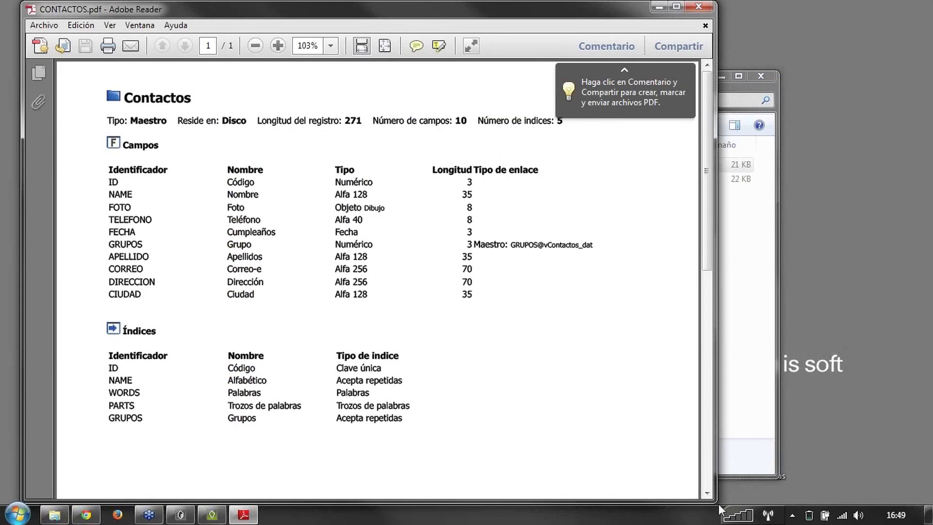
- Shrink the PDF window and restore vDevelop to a smaller window so both documents are visible beside each other
{"action": "left_click_drag", "start_coordinate": [714, 500], "coordinate": [618, 402]}
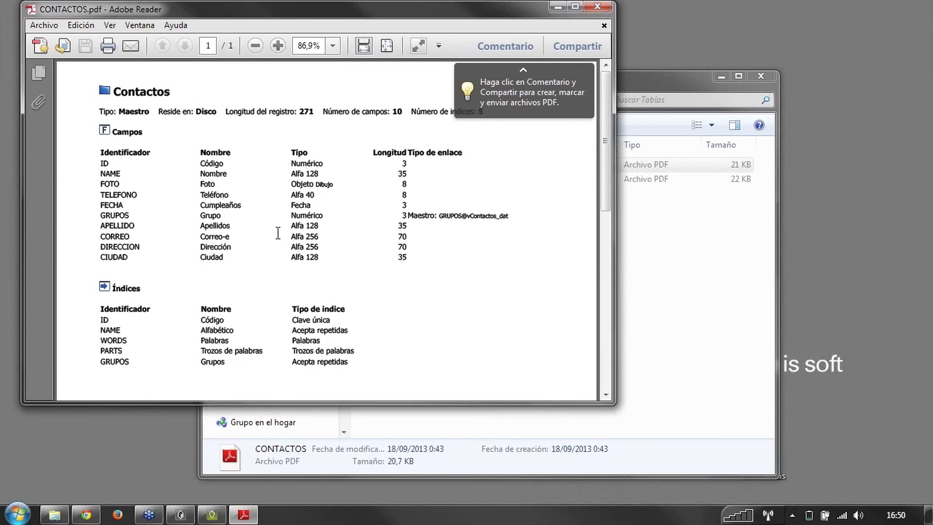
{"action": "left_click", "coordinate": [181, 516]}
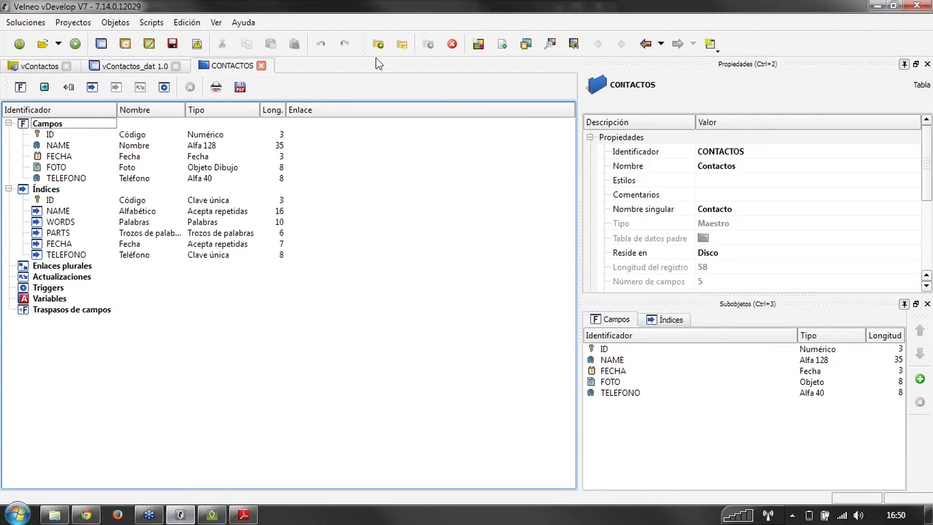
{"action": "double_click", "coordinate": [355, 2]}
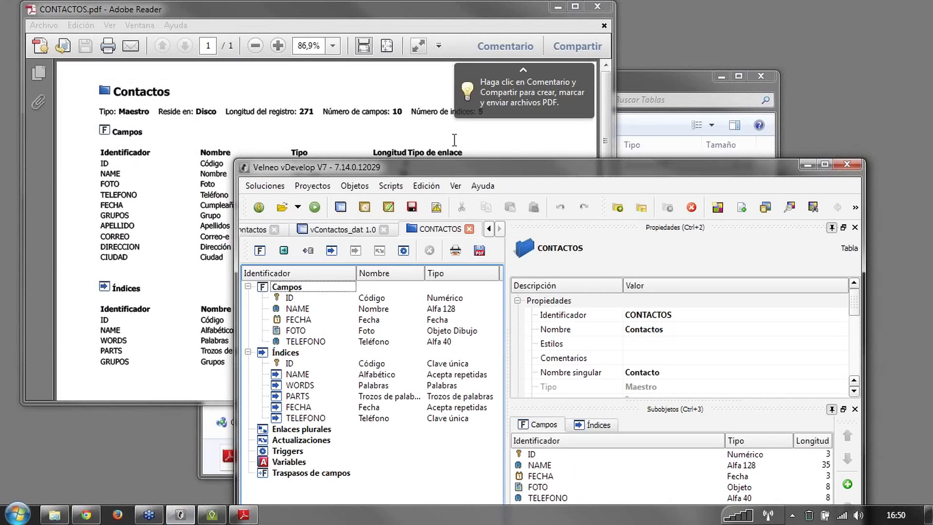
{"action": "left_click_drag", "start_coordinate": [471, 172], "coordinate": [542, 17]}
- Move the FOTO field of the CONTACTOS table up one place, above FECHA
{"action": "left_click", "coordinate": [379, 144]}
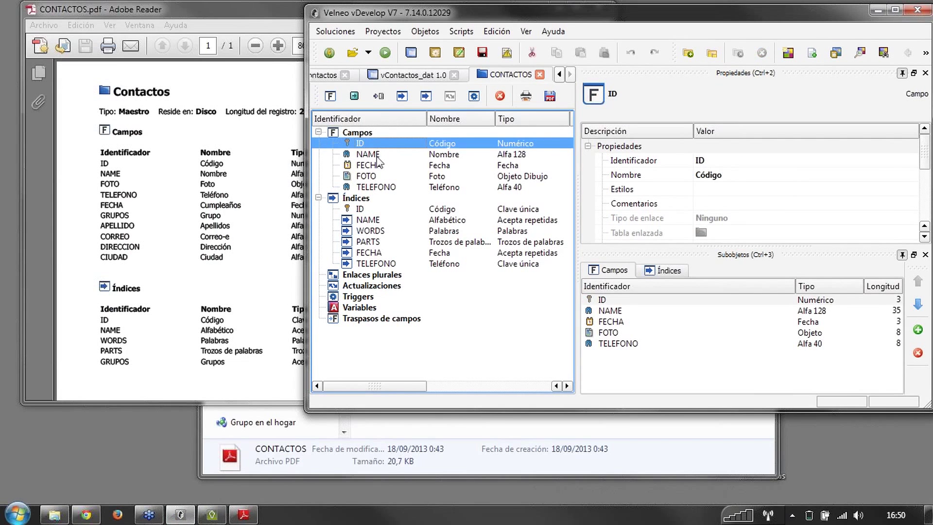
{"action": "left_click", "coordinate": [379, 157]}
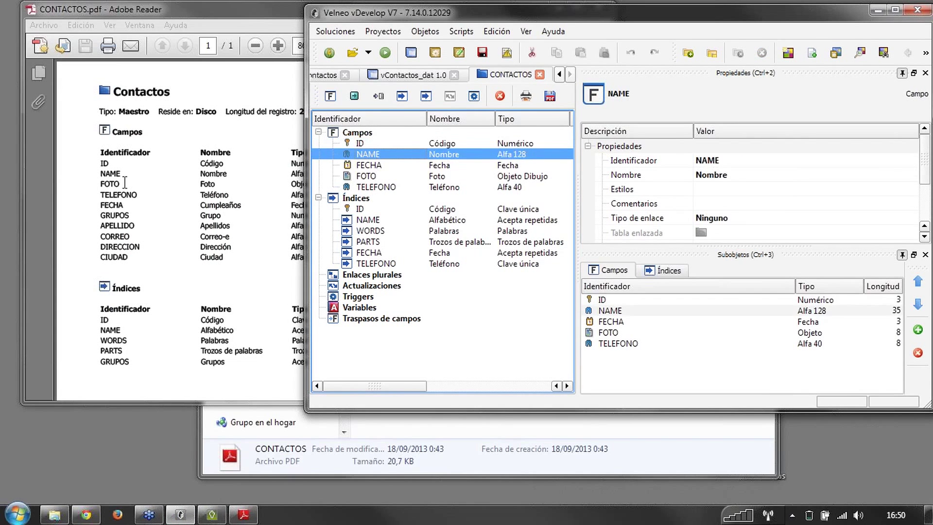
{"action": "left_click", "coordinate": [369, 165]}
{"action": "left_click", "coordinate": [368, 176]}
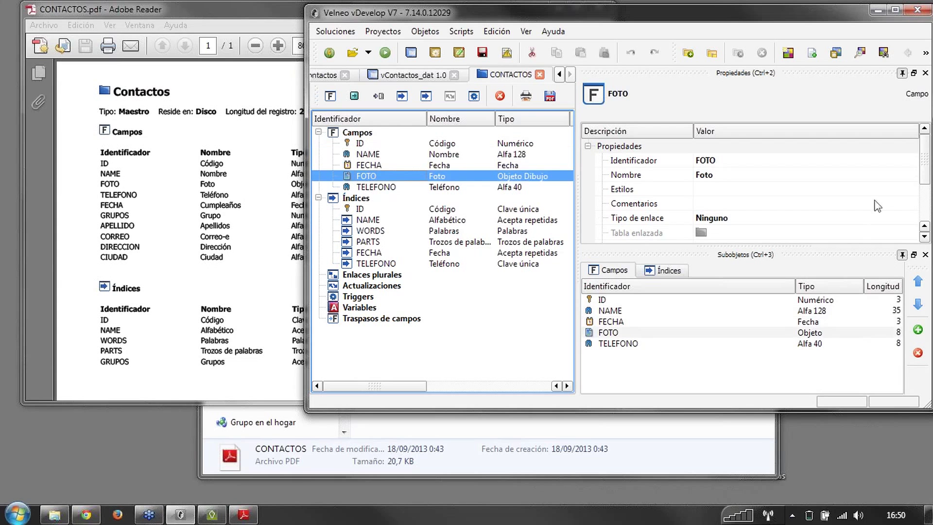
{"action": "left_click", "coordinate": [909, 284]}
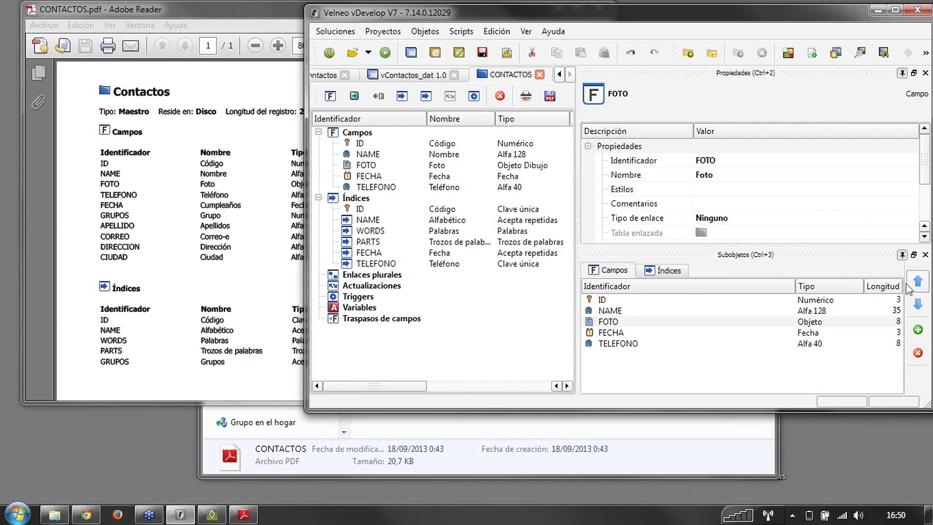
- Change the name of the FECHA field to Cumpleaños, keeping its identifier
{"action": "left_click", "coordinate": [377, 165]}
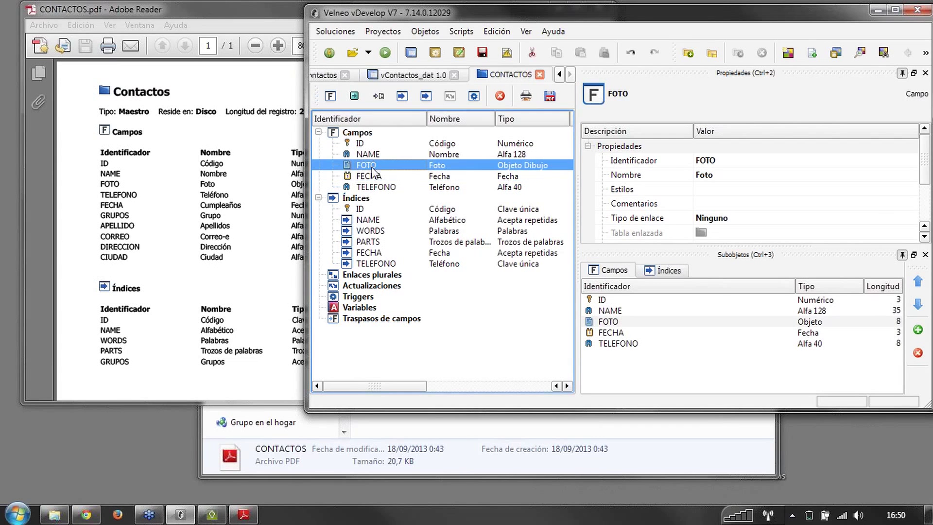
{"action": "left_click", "coordinate": [372, 176]}
{"action": "left_click", "coordinate": [751, 178]}
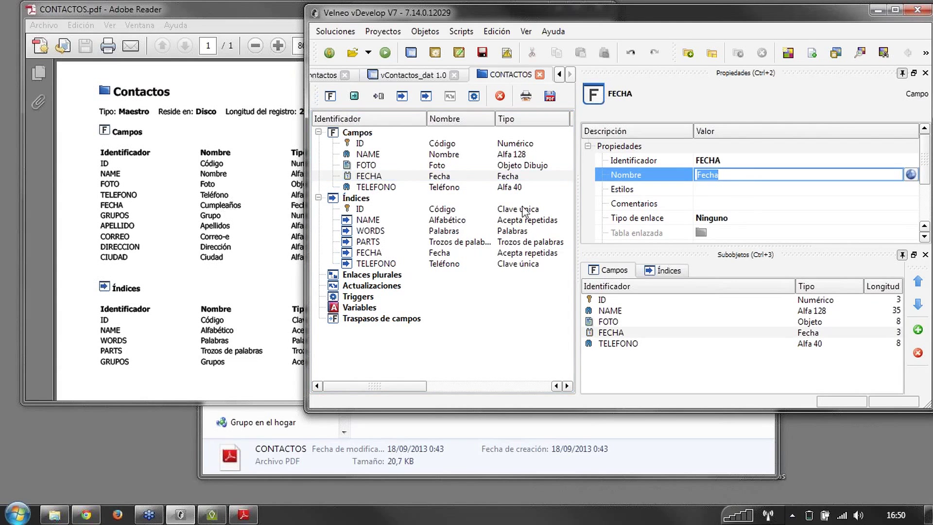
{"action": "type", "text": "Cumpleaños"}
{"action": "key", "text": "Return"}
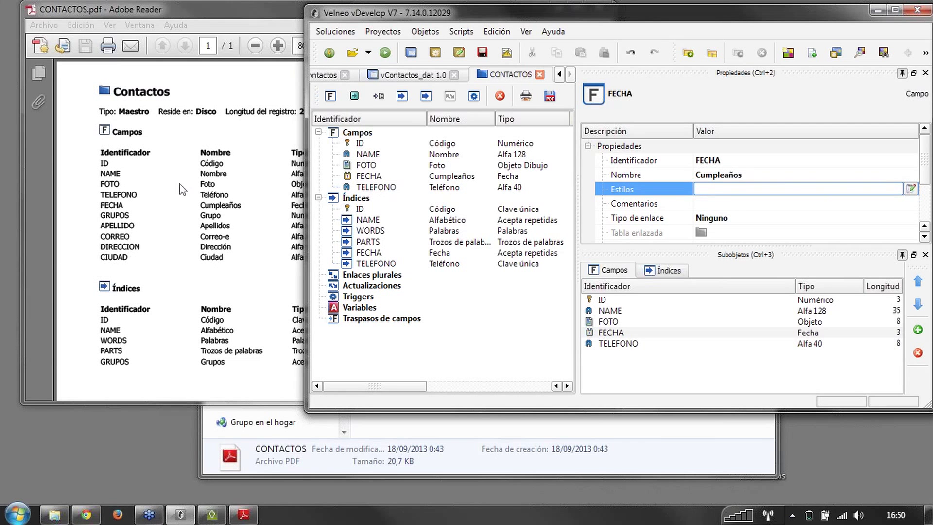
- Add four new fields after TELEFONO in the CONTACTOS table
{"action": "left_click", "coordinate": [391, 155]}
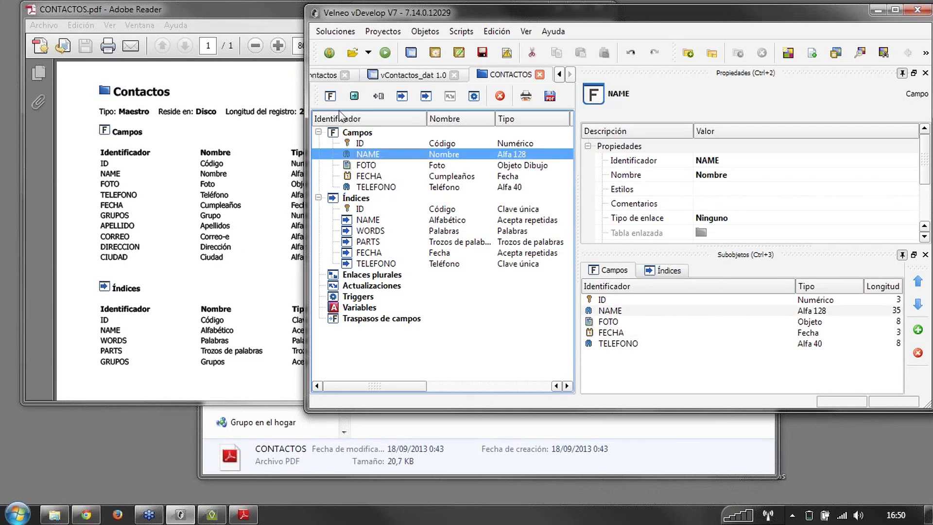
{"action": "left_click", "coordinate": [372, 187]}
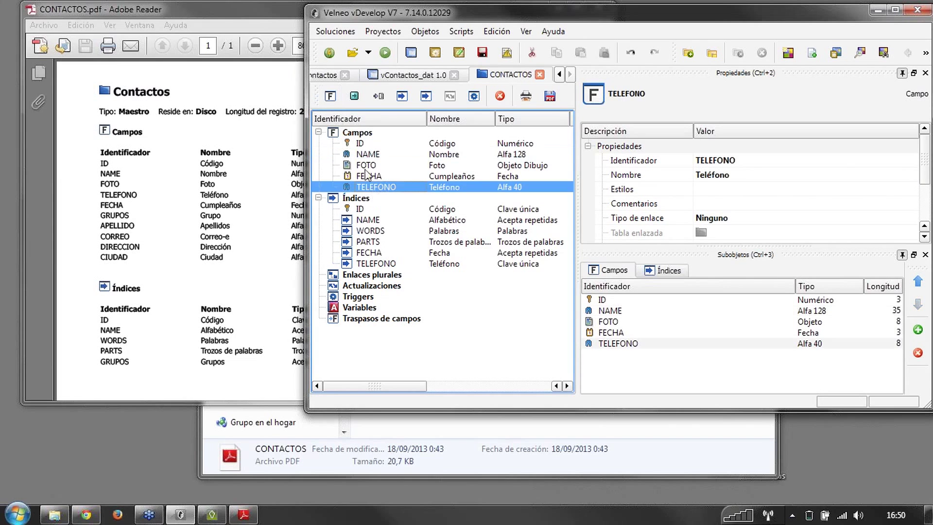
{"action": "left_click", "coordinate": [331, 97]}
{"action": "left_click", "coordinate": [331, 97]}
{"action": "left_click", "coordinate": [330, 96]}
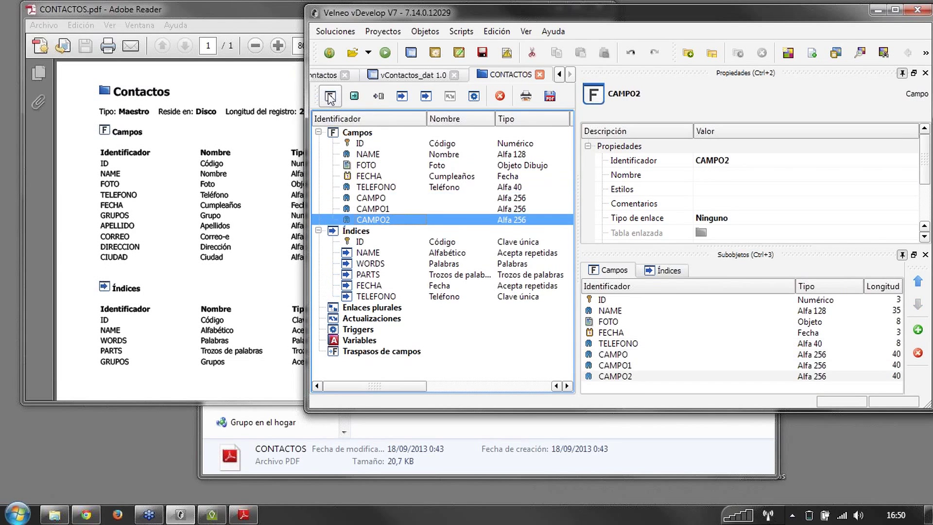
{"action": "left_click", "coordinate": [330, 97]}
- Set the identifiers of the four new fields to APELLIDOS, CORREO, DIRECCION and CIUDAD
{"action": "left_click", "coordinate": [373, 198]}
{"action": "left_click", "coordinate": [374, 199]}
{"action": "type", "text": "a"}
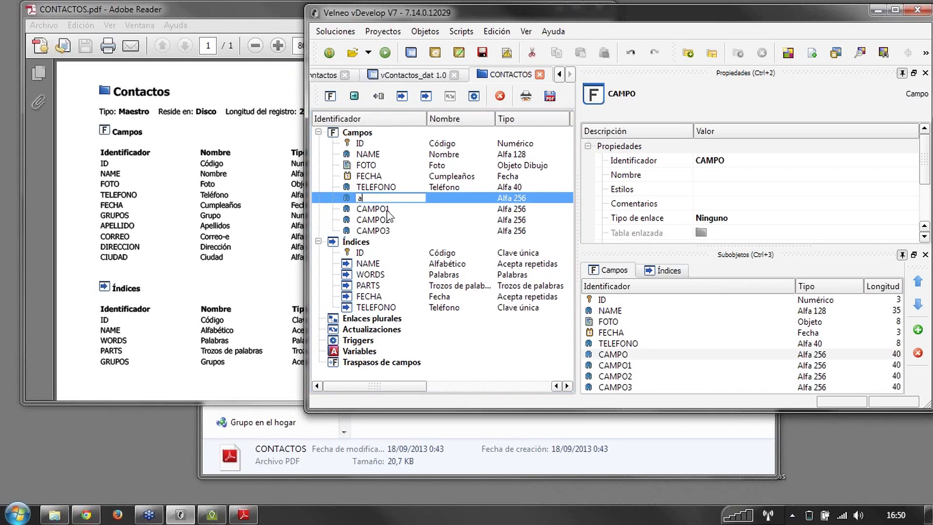
{"action": "type", "text": "pellidos"}
{"action": "key", "text": "Tab"}
{"action": "type", "text": "corr"}
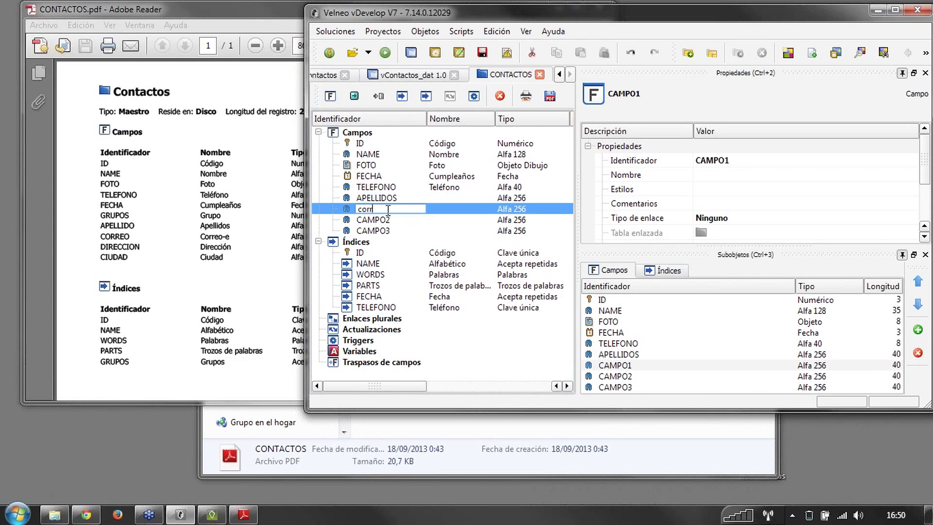
{"action": "type", "text": "eo"}
{"action": "key", "text": "Tab"}
{"action": "type", "text": "direcci"}
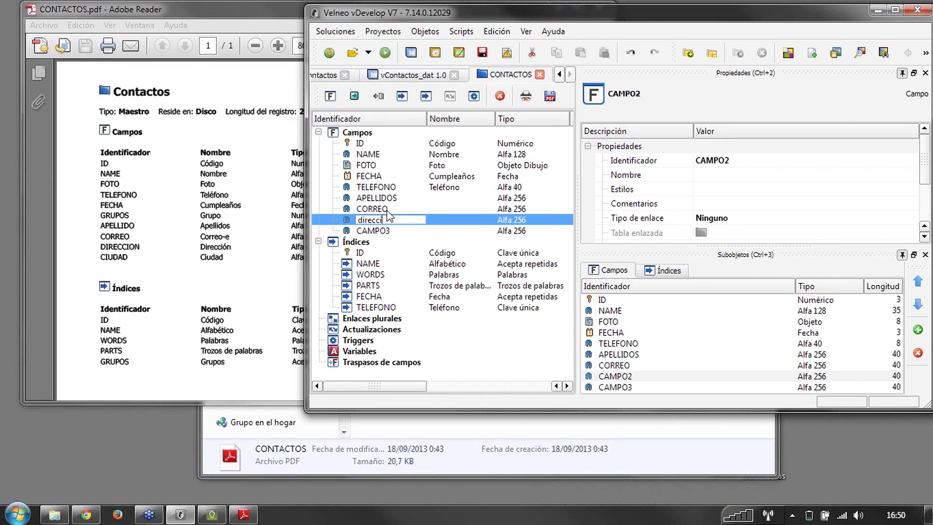
{"action": "type", "text": "on"}
{"action": "key", "text": "Tab"}
{"action": "type", "text": "ciuda"}
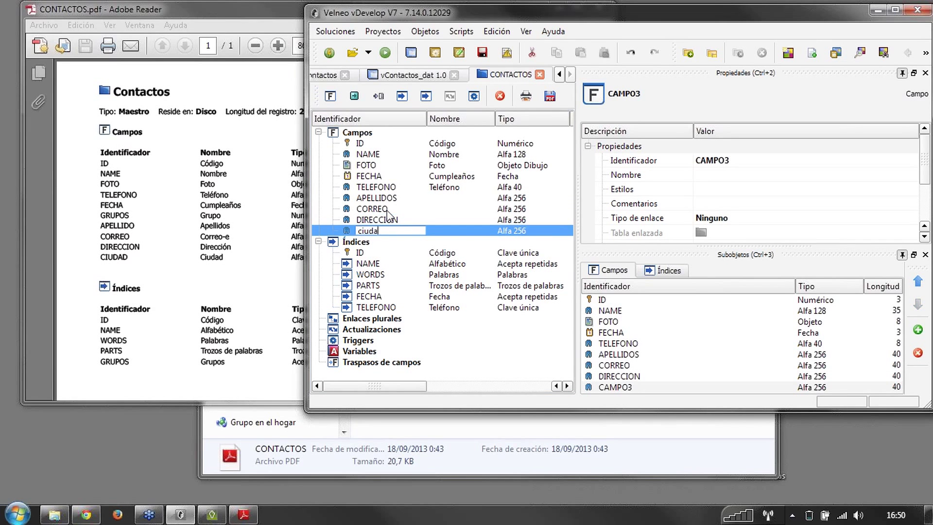
{"action": "type", "text": "d"}
{"action": "key", "text": "Tab"}
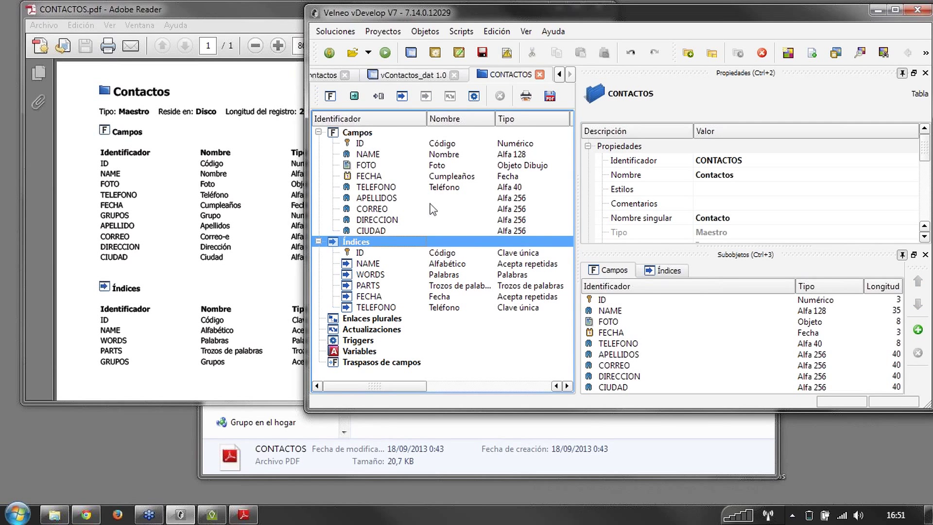
- Widen the table editor, save the project, and name the new fields Apellidos, Correo, Dirección and Ciudad
{"action": "left_click_drag", "start_coordinate": [579, 191], "coordinate": [676, 193]}
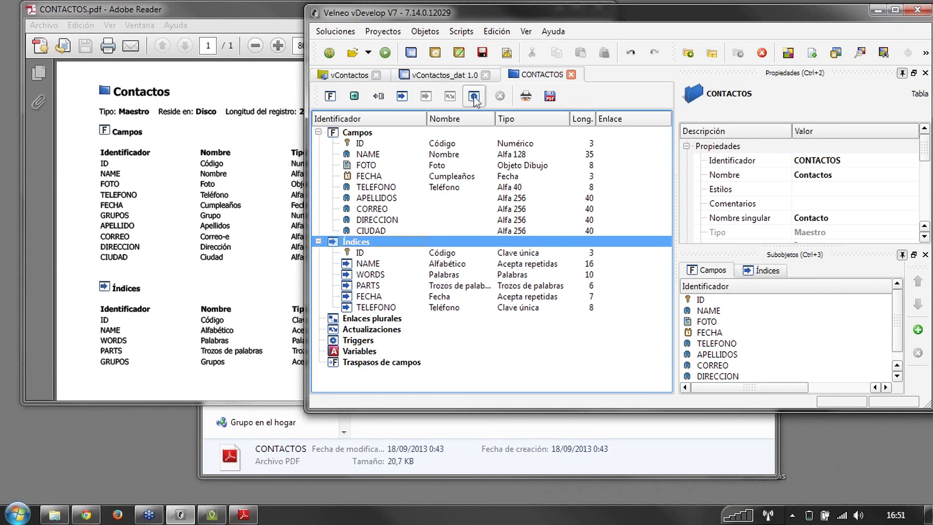
{"action": "left_click", "coordinate": [482, 52]}
{"action": "double_click", "coordinate": [436, 198]}
{"action": "type", "text": "Ape"}
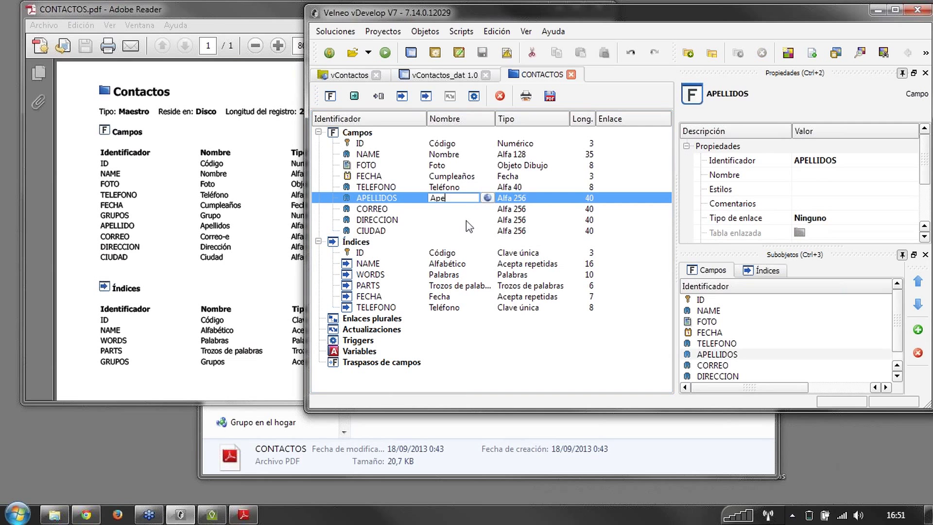
{"action": "type", "text": "llidos"}
{"action": "key", "text": "Down"}
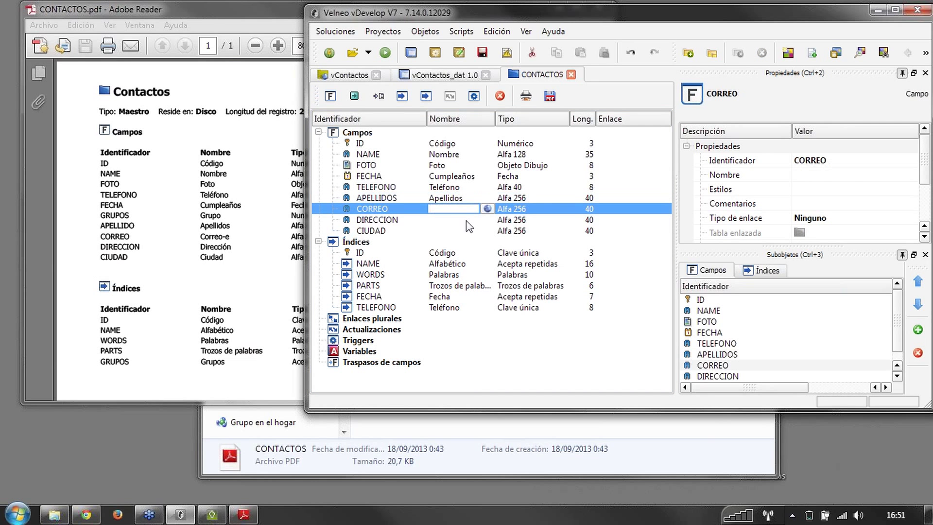
{"action": "type", "text": "Correo"}
{"action": "key", "text": "Down"}
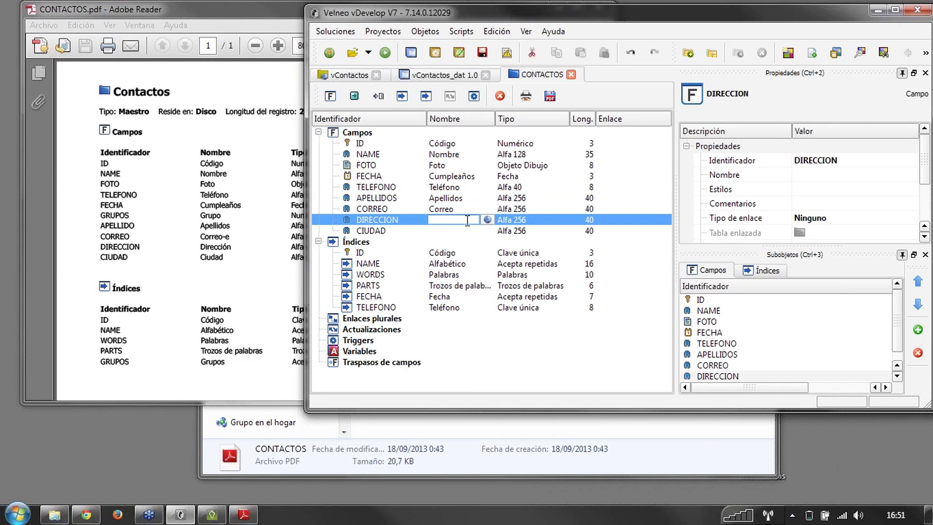
{"action": "type", "text": "Dirección"}
{"action": "key", "text": "Down"}
{"action": "type", "text": "Ciu"}
{"action": "key", "text": "Return"}
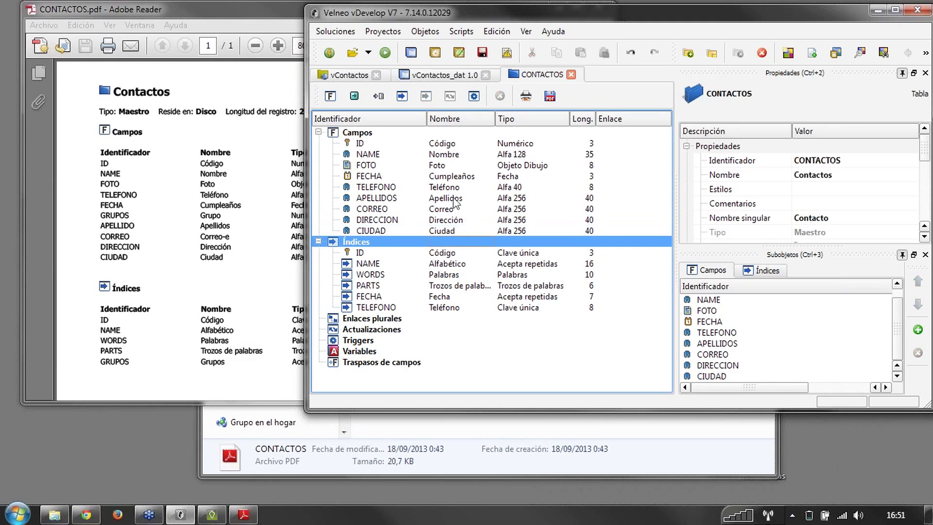
- Shift the PDF window so its type and length columns show beside vDevelop, and return to vDevelop
{"action": "left_click", "coordinate": [226, 8]}
{"action": "left_click_drag", "start_coordinate": [226, 9], "coordinate": [73, 20]}
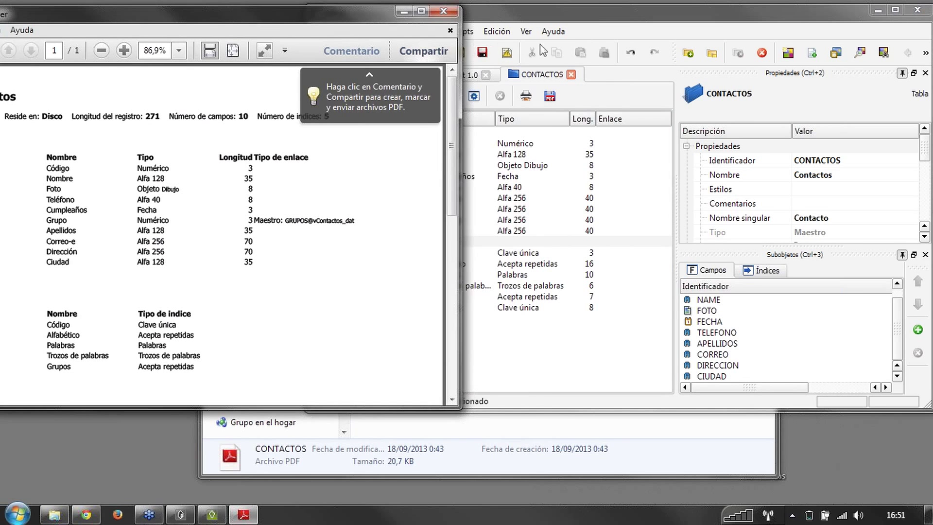
{"action": "left_click", "coordinate": [579, 25]}
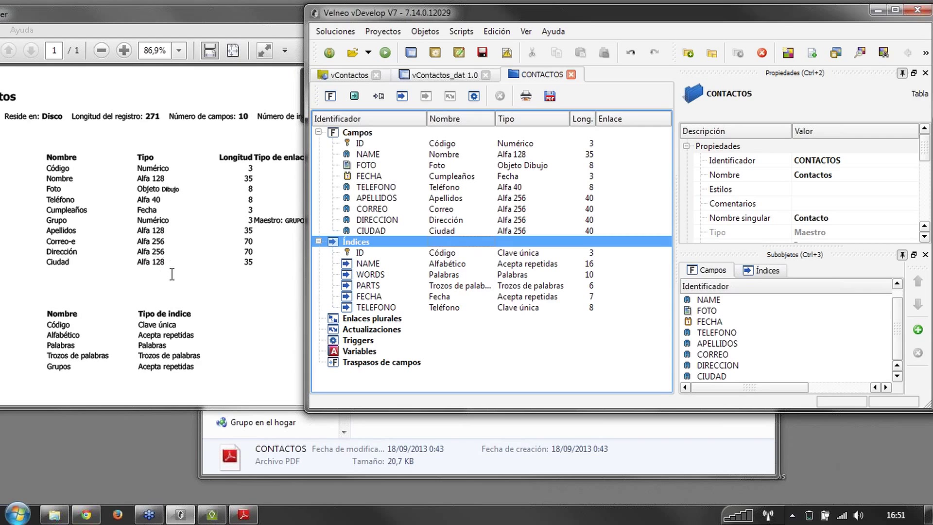
- Enlarge the vDevelop window and set the CIUDAD field's type to Alfa 128
{"action": "left_click", "coordinate": [540, 230]}
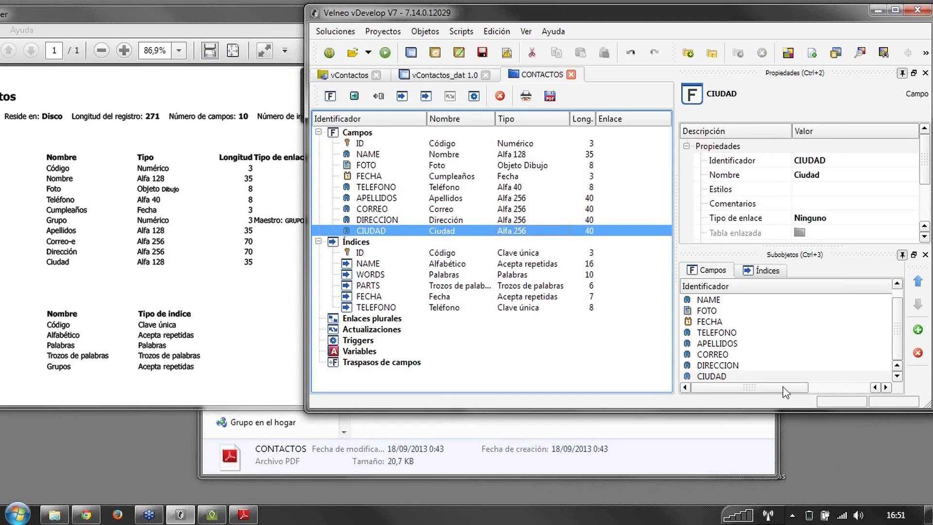
{"action": "left_click_drag", "start_coordinate": [767, 412], "coordinate": [765, 491]}
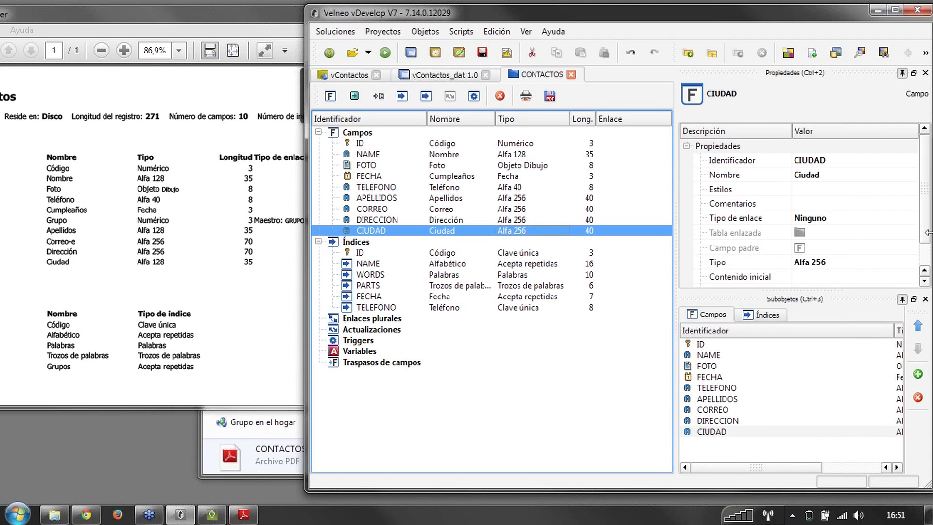
{"action": "scroll", "coordinate": [875, 247], "scroll_direction": "down", "scroll_amount": 1}
{"action": "left_click", "coordinate": [831, 235]}
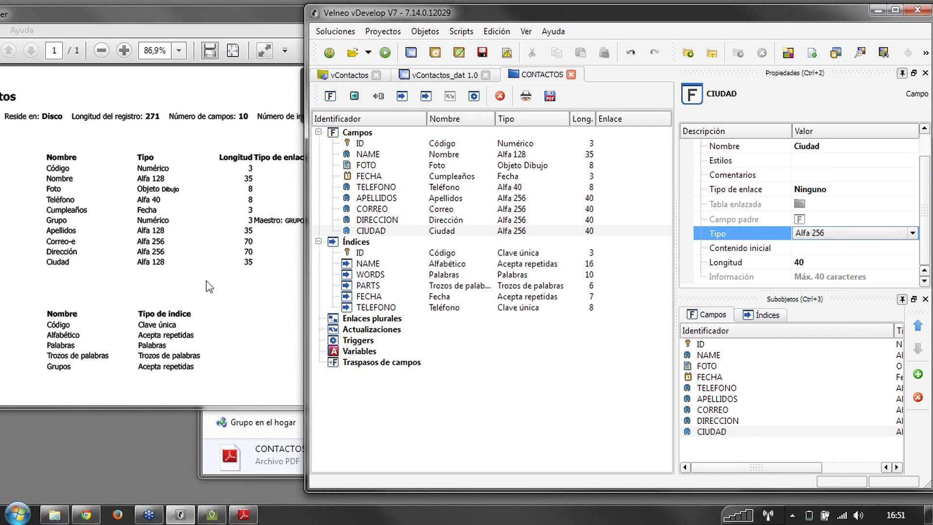
{"action": "left_click", "coordinate": [850, 234]}
{"action": "left_click", "coordinate": [815, 241]}
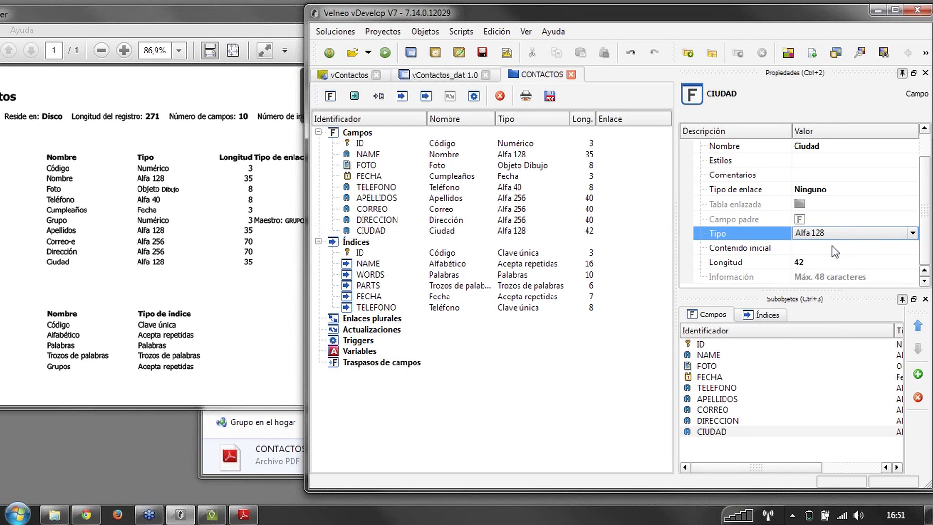
- Set the CIUDAD field's length to 35, as listed in the reference PDF
{"action": "left_click", "coordinate": [810, 265]}
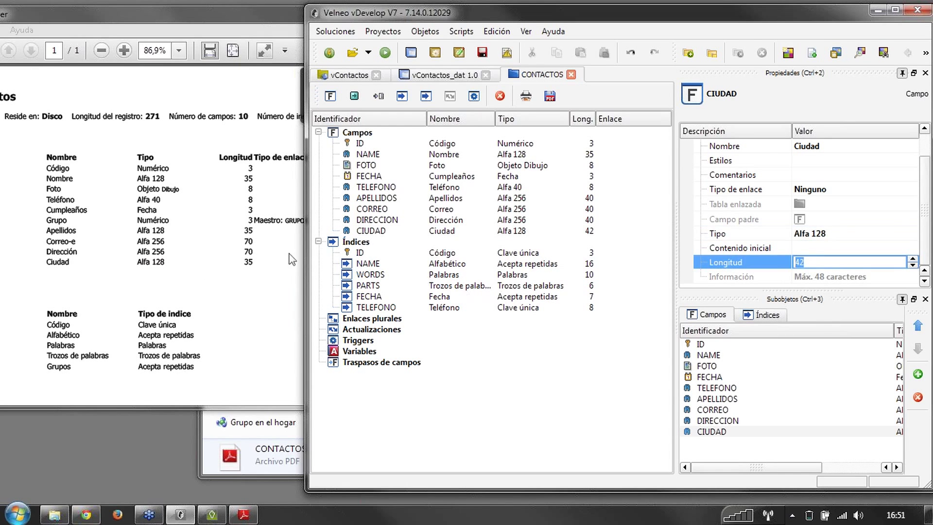
{"action": "left_click_drag", "start_coordinate": [258, 262], "coordinate": [244, 264]}
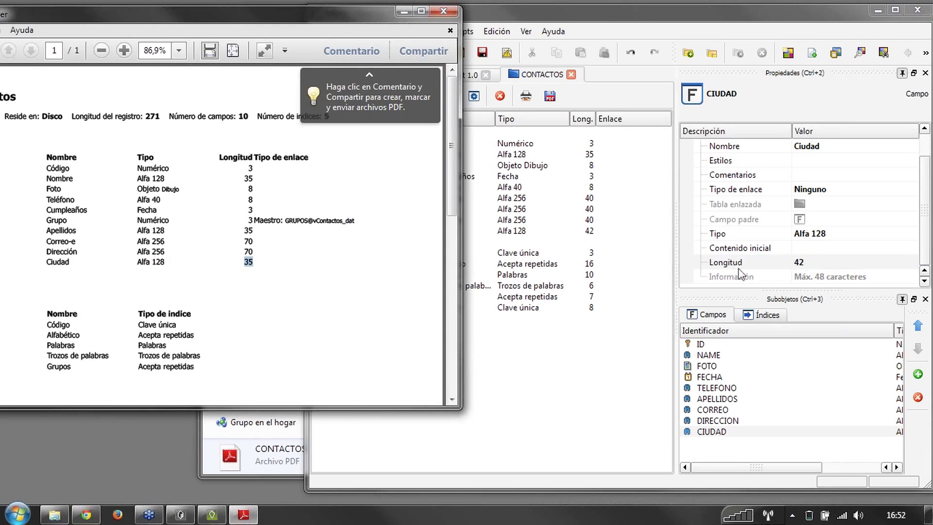
{"action": "left_click", "coordinate": [801, 262]}
{"action": "type", "text": "3"}
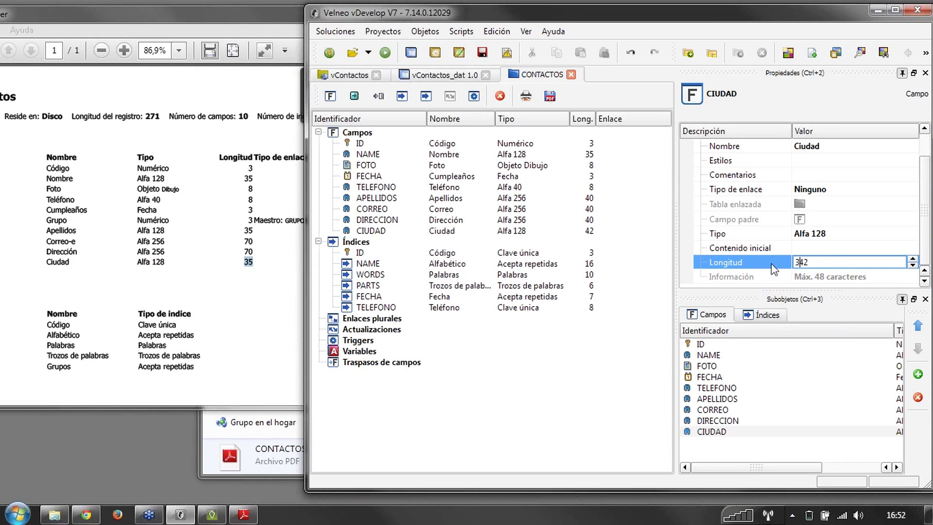
{"action": "type", "text": "5"}
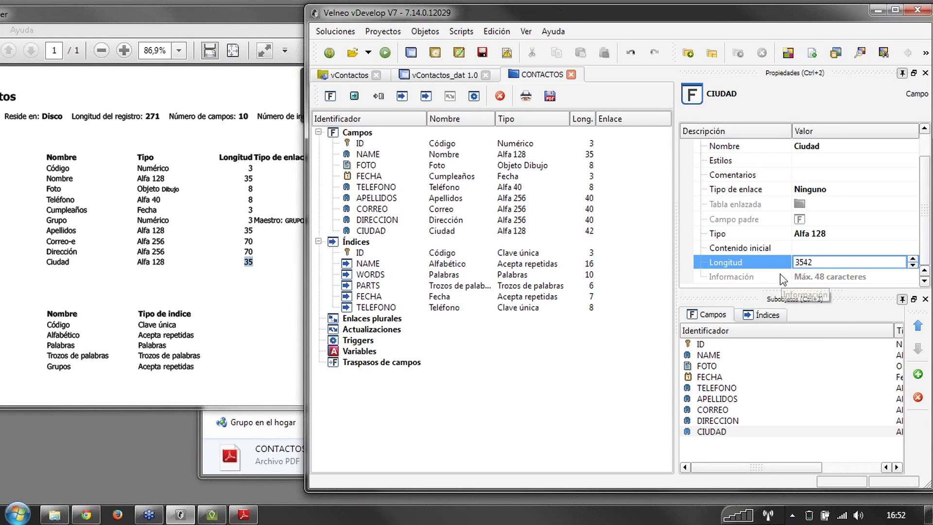
{"action": "key", "text": "Delete"}
{"action": "key", "text": "Delete"}
{"action": "left_click", "coordinate": [578, 230]}
- Set the length of the DIRECCION and CORREO fields to 70
{"action": "left_click", "coordinate": [574, 219]}
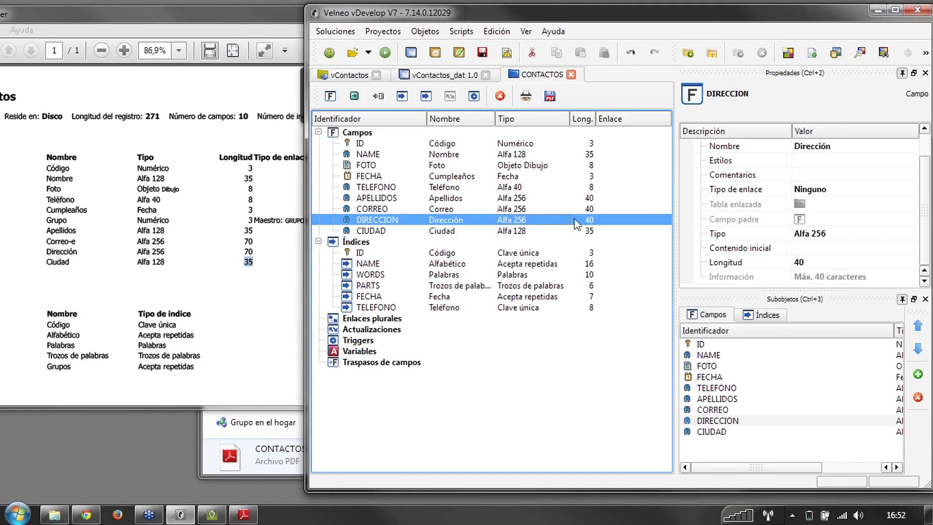
{"action": "left_click", "coordinate": [816, 262]}
{"action": "type", "text": "7"}
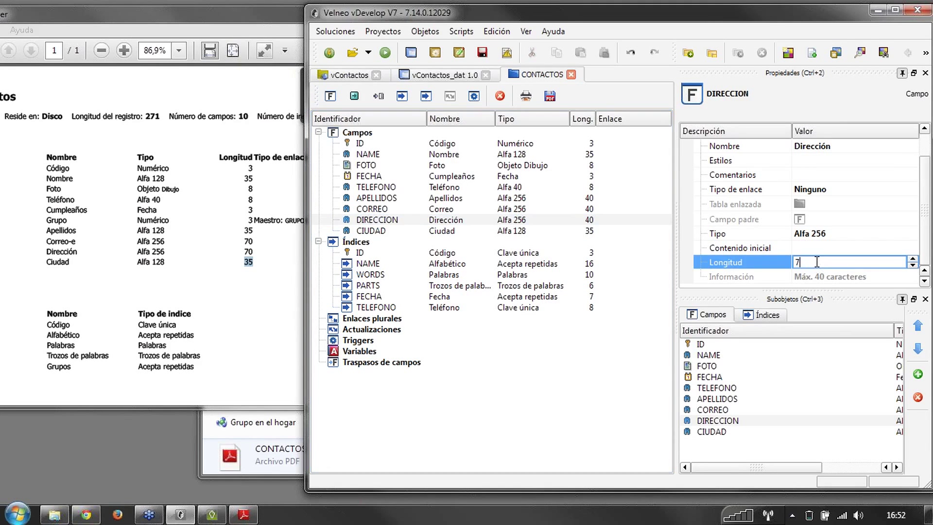
{"action": "type", "text": "0"}
{"action": "left_click", "coordinate": [586, 212]}
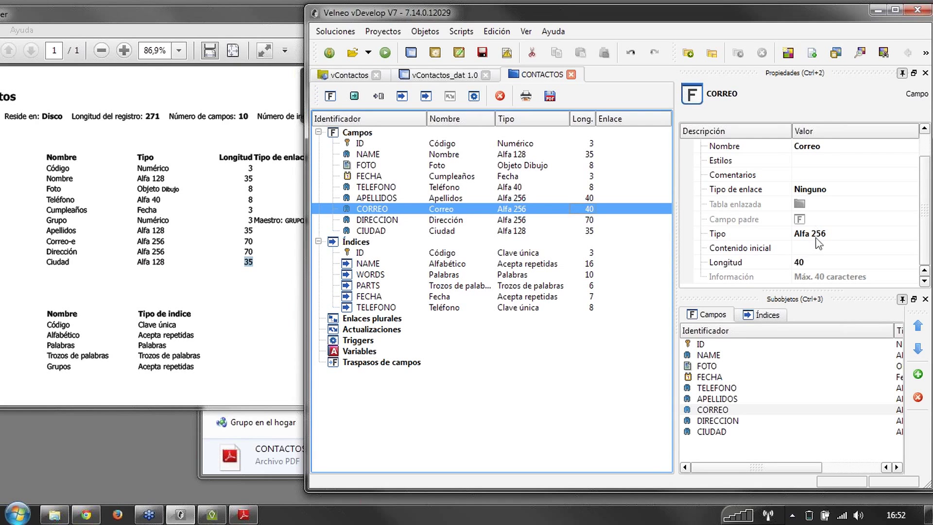
{"action": "left_click", "coordinate": [801, 263]}
{"action": "type", "text": "7"}
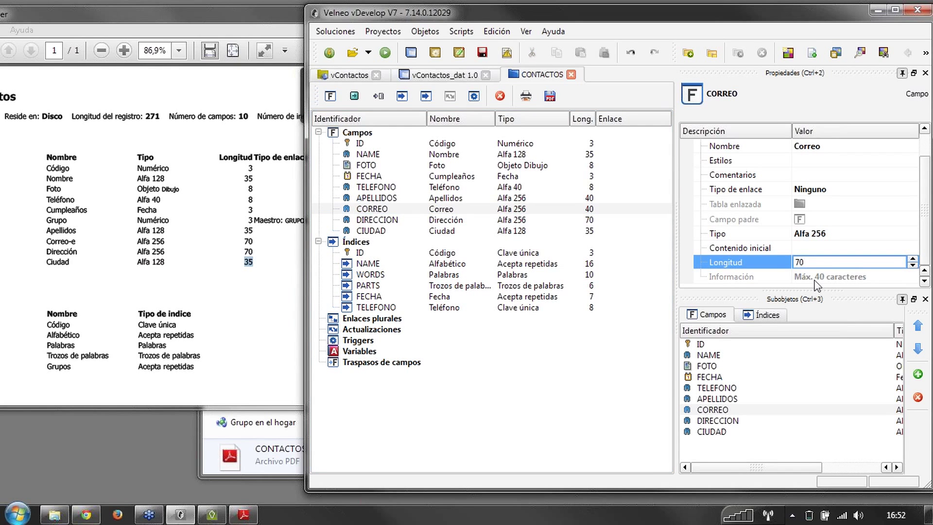
{"action": "left_click", "coordinate": [500, 210]}
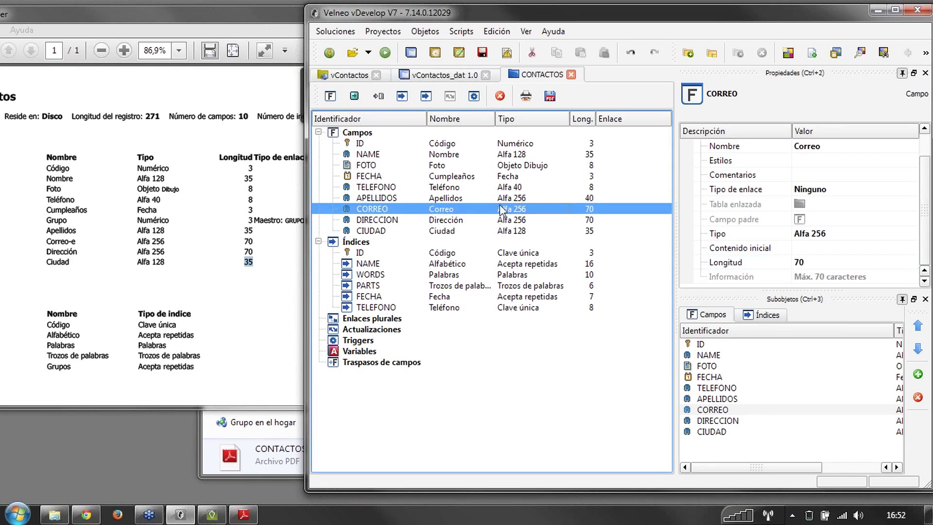
- Set the APELLIDOS field's type to Alfa 128 and its length to 35
{"action": "left_click", "coordinate": [499, 198]}
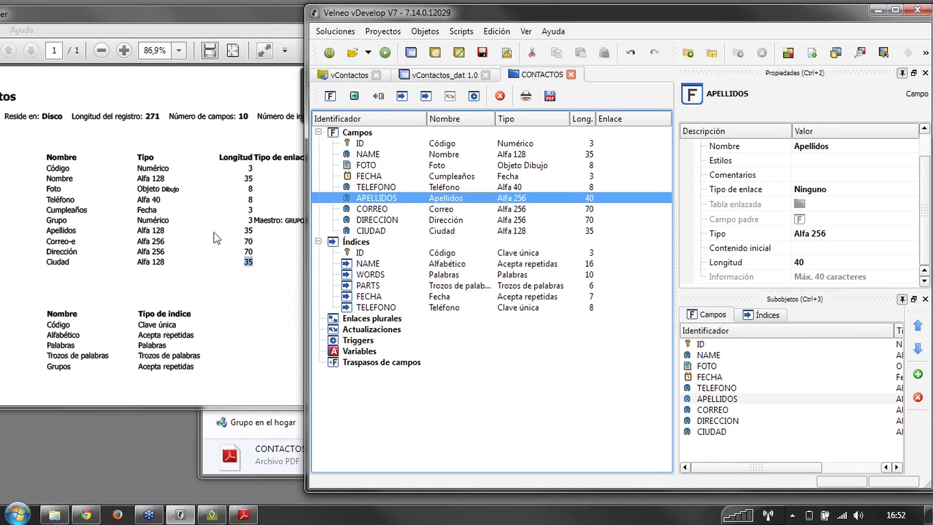
{"action": "left_click", "coordinate": [816, 235]}
{"action": "left_click", "coordinate": [821, 234]}
{"action": "left_click", "coordinate": [821, 256]}
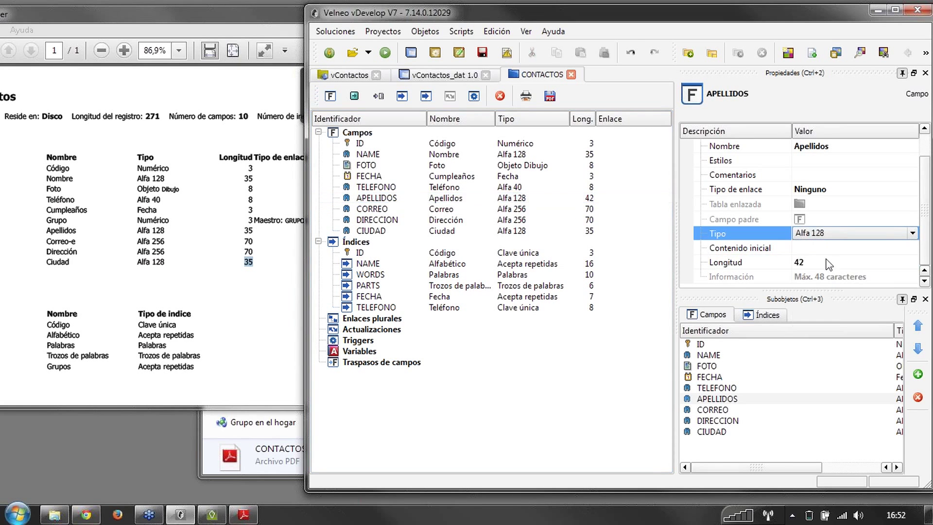
{"action": "left_click", "coordinate": [822, 262]}
{"action": "type", "text": "35"}
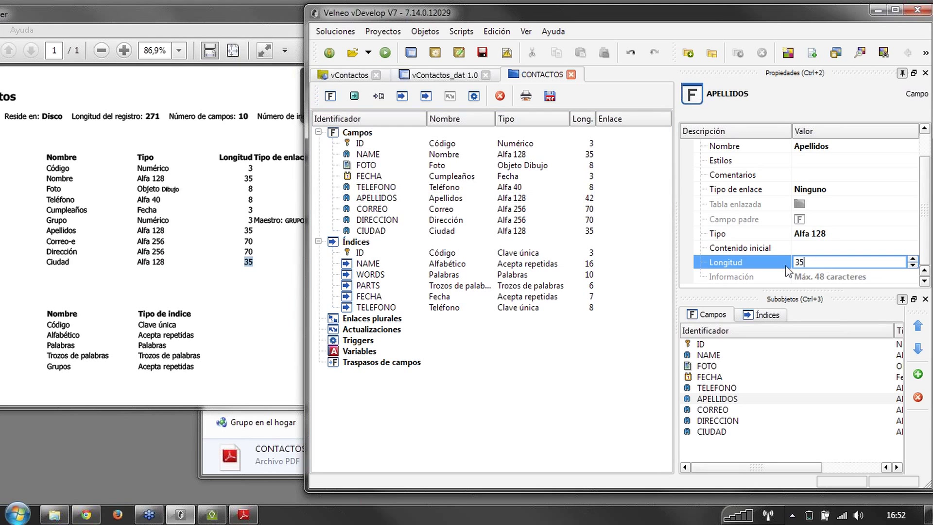
{"action": "left_click", "coordinate": [519, 197]}
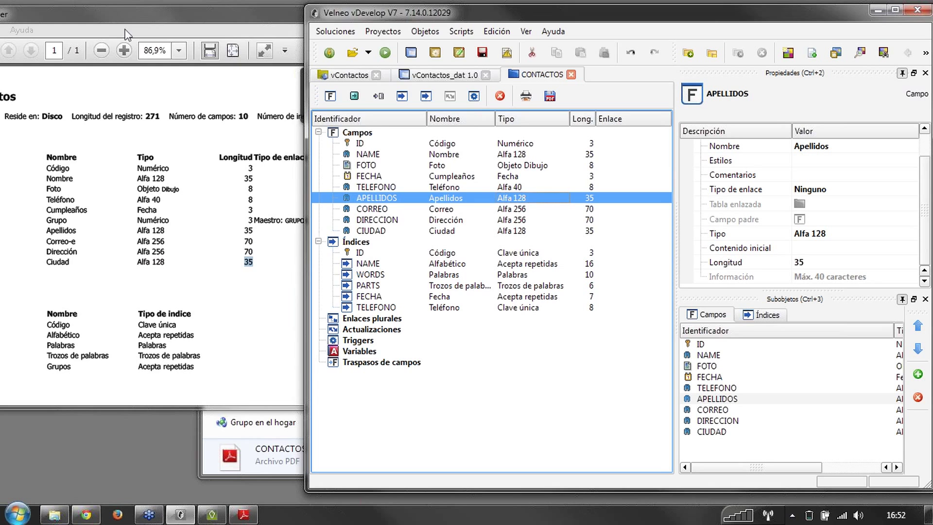
- Shift the PDF window so its identifier column shows, and move the FECHA field below TELEFONO in vDevelop
{"action": "left_click_drag", "start_coordinate": [125, 34], "coordinate": [232, 44]}
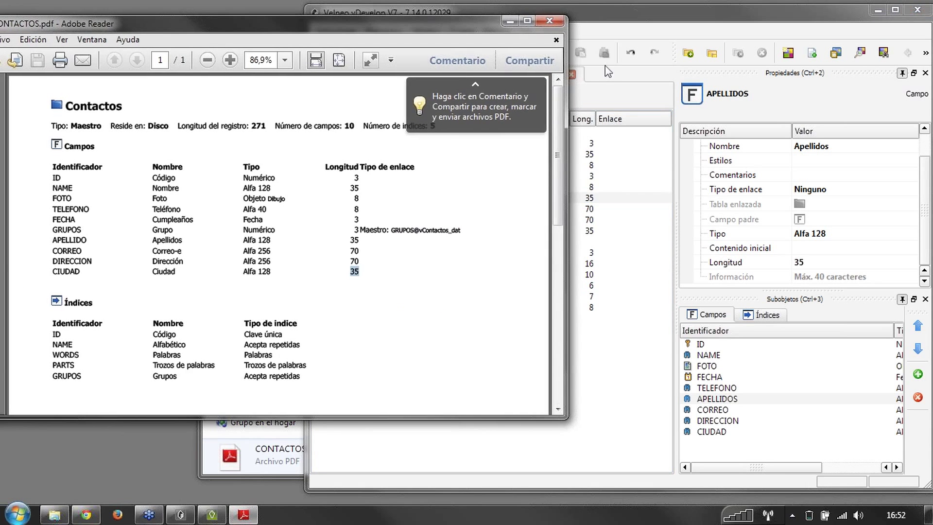
{"action": "left_click", "coordinate": [608, 71]}
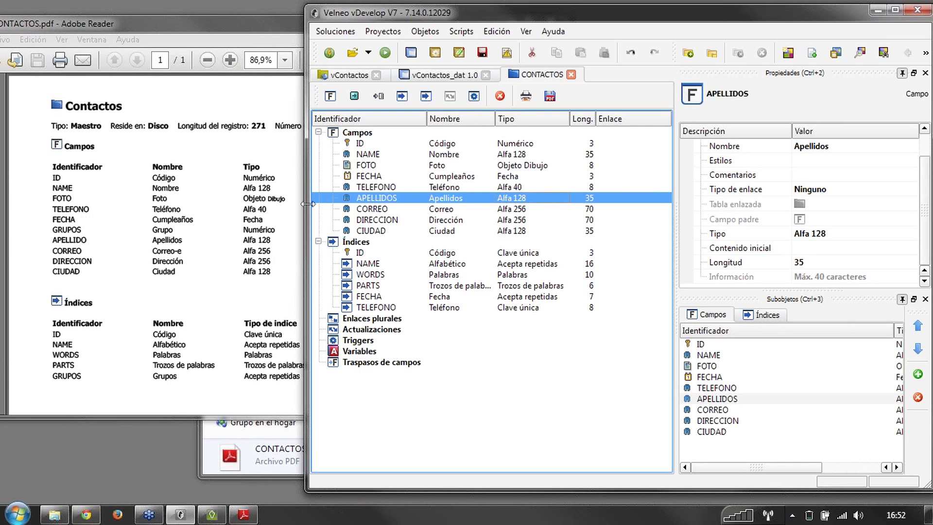
{"action": "left_click", "coordinate": [374, 177]}
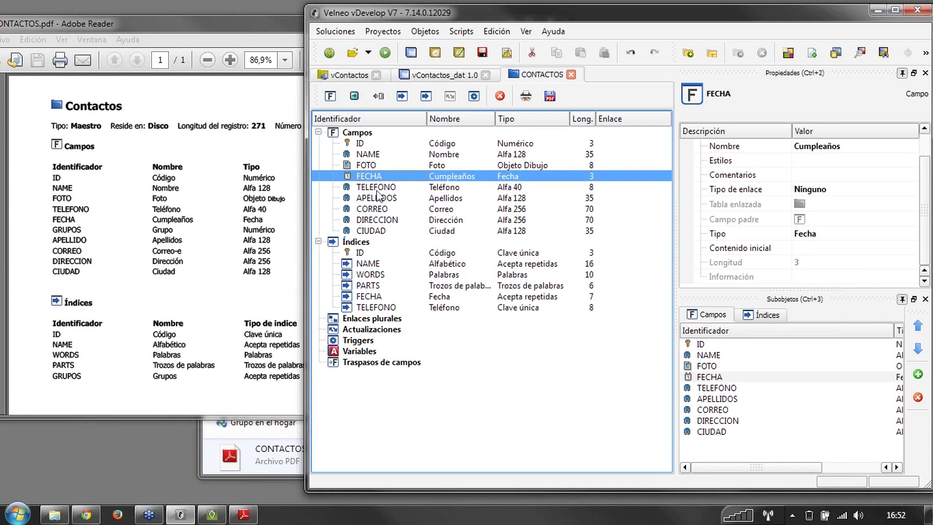
{"action": "left_click", "coordinate": [916, 349]}
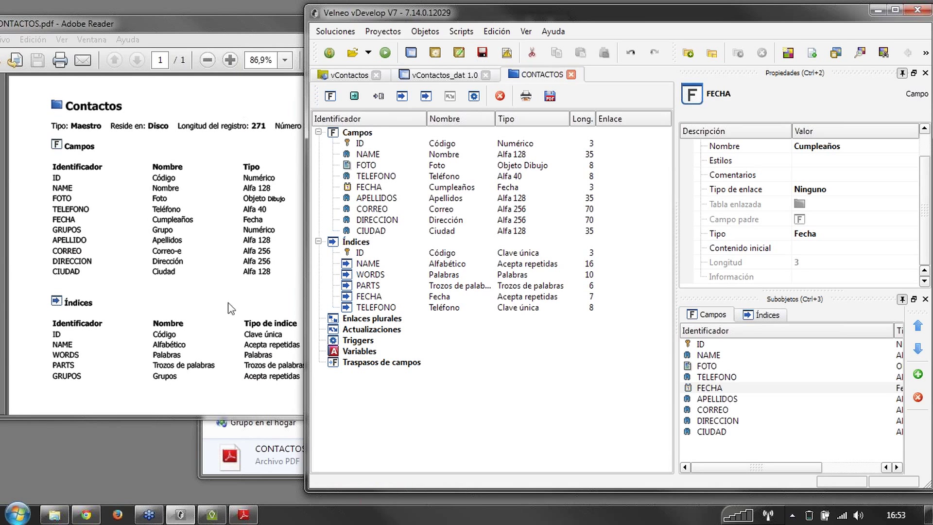
- Save the project and close the CONTACTOS table editor, selecting the table in the vContactos_dat project
{"action": "left_click", "coordinate": [482, 53]}
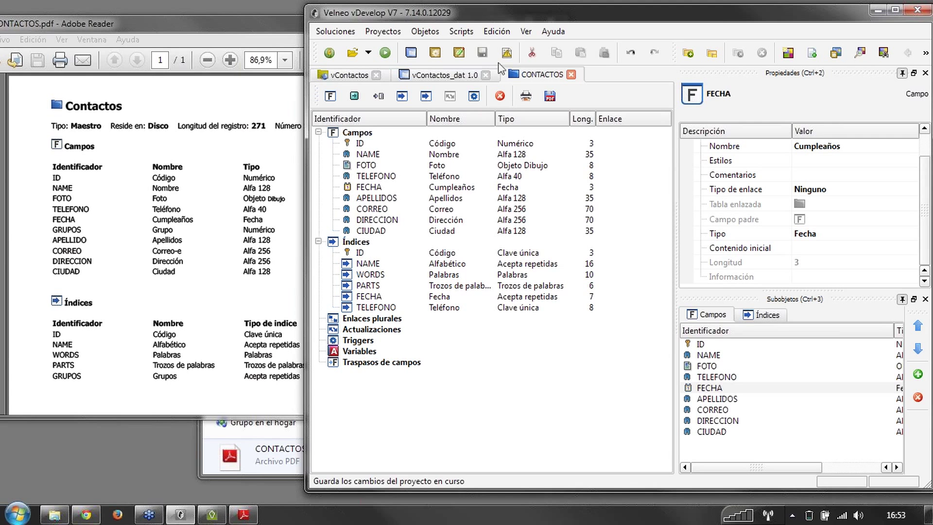
{"action": "left_click", "coordinate": [572, 74]}
{"action": "left_click", "coordinate": [401, 105]}
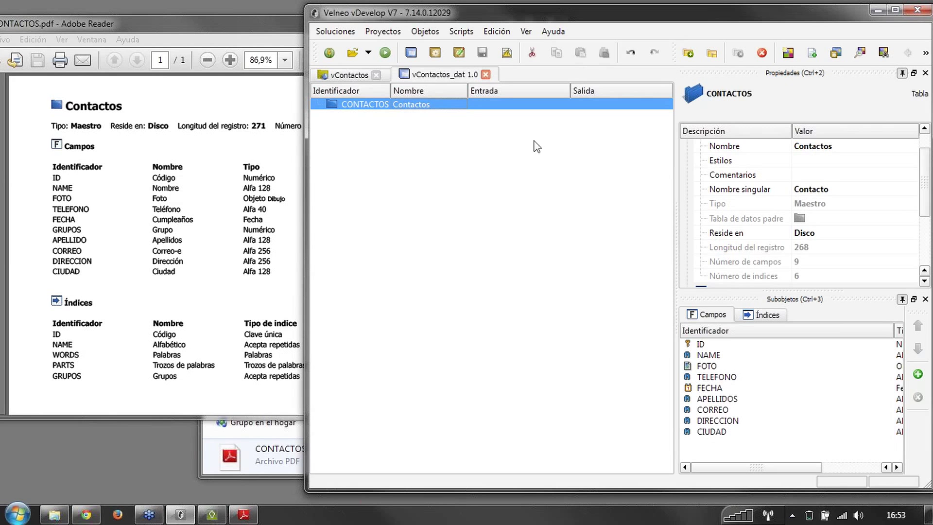
- Start a new table with plural name Grupos, singular name Grupo and type Maestro normal con clave númerica
{"action": "left_click", "coordinate": [787, 53]}
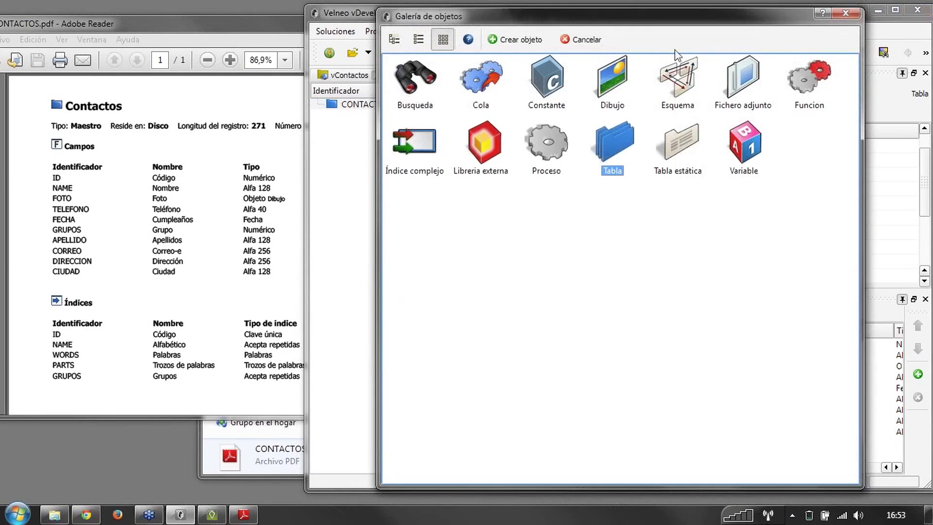
{"action": "double_click", "coordinate": [614, 141]}
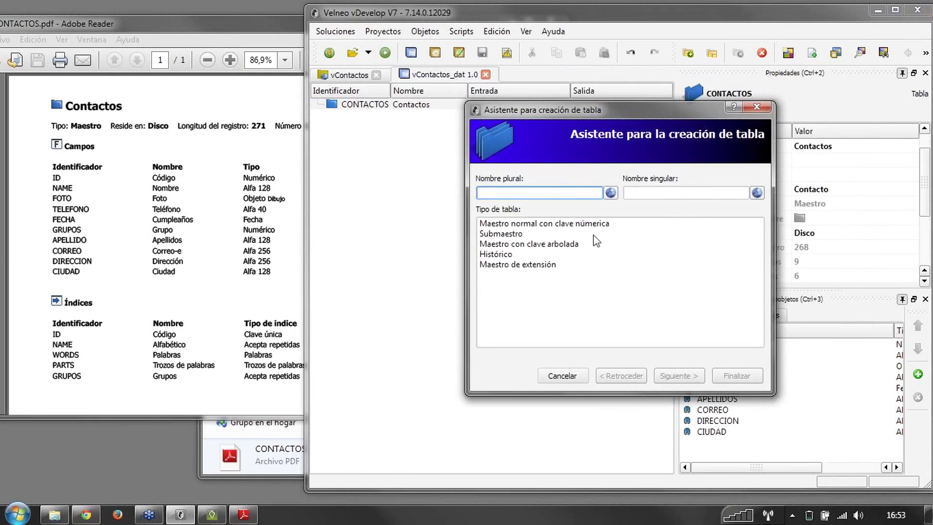
{"action": "type", "text": "Grupos"}
{"action": "key", "text": "Tab"}
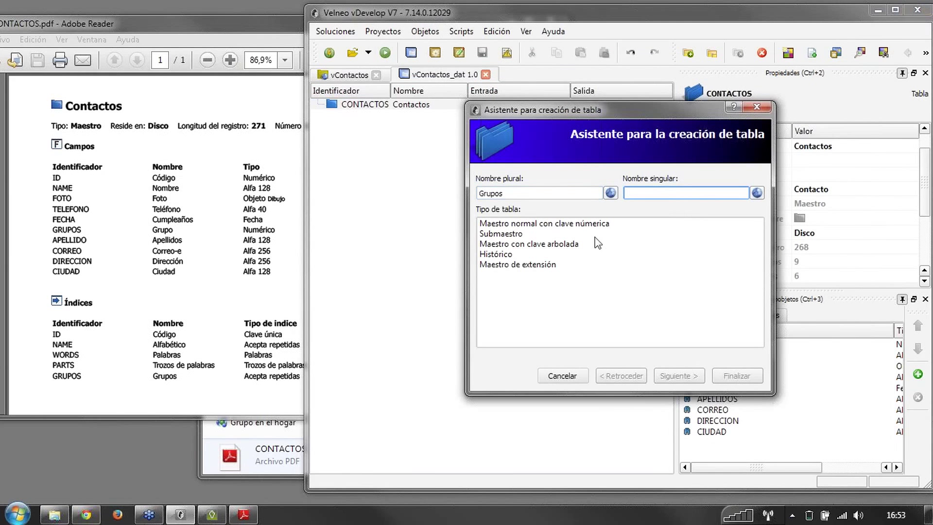
{"action": "type", "text": "Grupo"}
{"action": "left_click", "coordinate": [551, 224]}
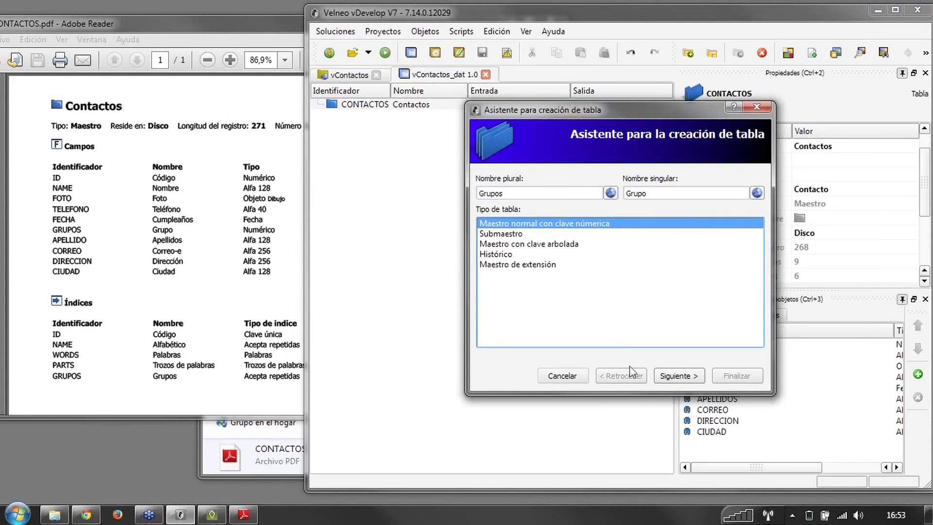
- Accept the wizard's default key and description settings and advance to the optional fields for the Grupos table
{"action": "left_click", "coordinate": [674, 377]}
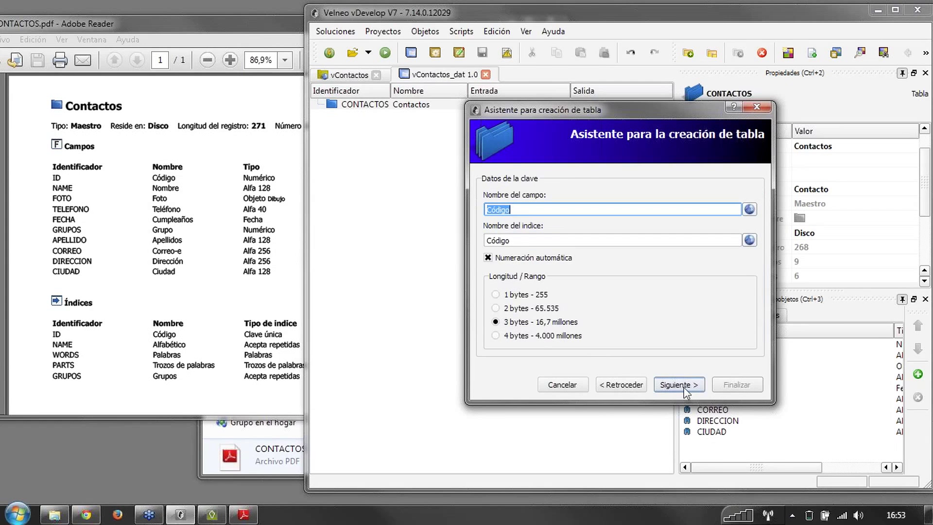
{"action": "left_click", "coordinate": [684, 386]}
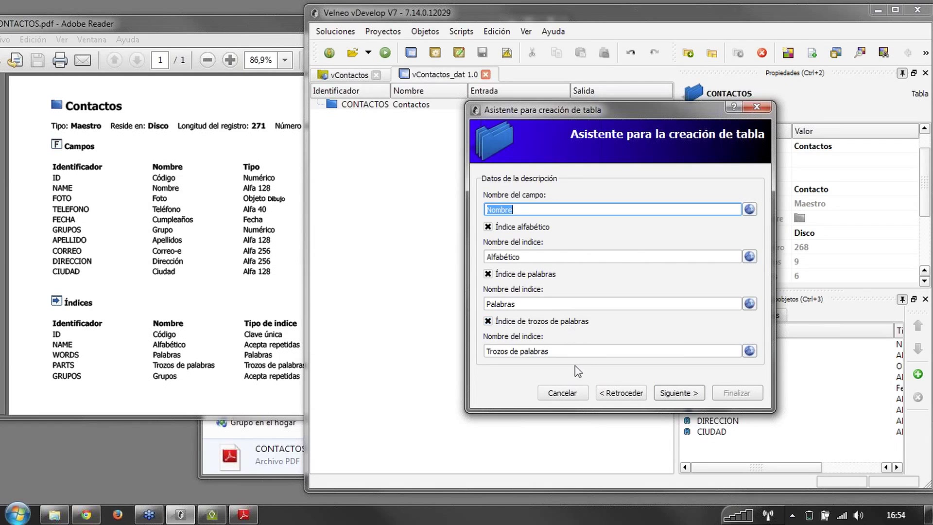
{"action": "left_click", "coordinate": [681, 394]}
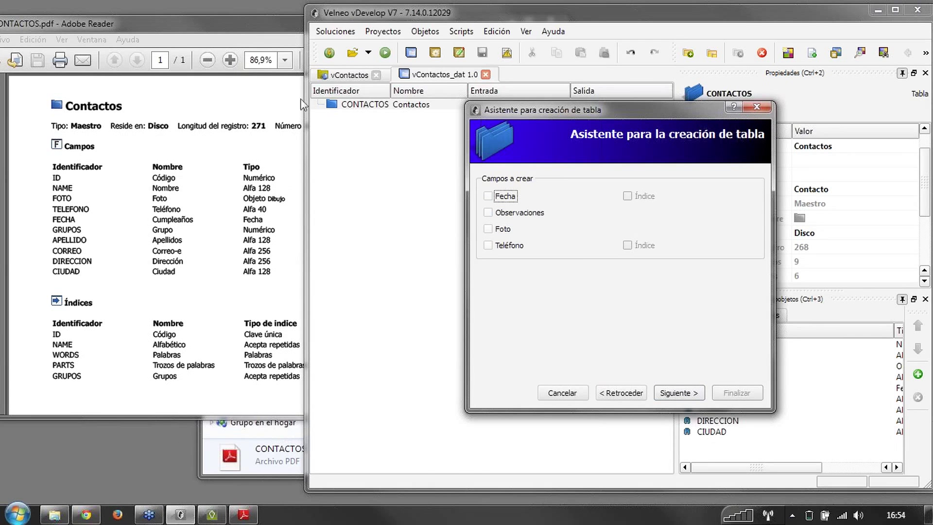
- Close CONTACTOS.pdf, open GRUPOS.pdf from the Tablas folder, and examine the fields listed for the Grupos table
{"action": "left_click", "coordinate": [256, 28]}
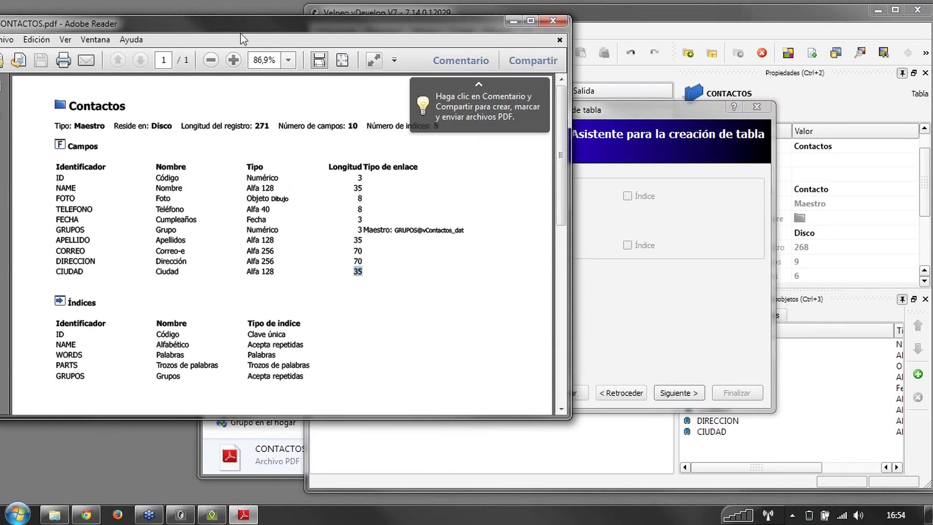
{"action": "left_click_drag", "start_coordinate": [243, 39], "coordinate": [132, 132]}
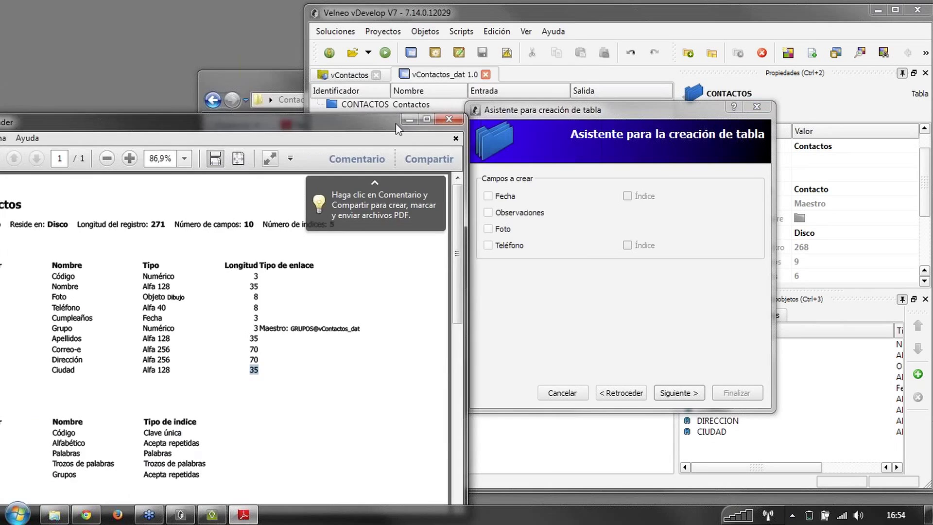
{"action": "left_click_drag", "start_coordinate": [395, 123], "coordinate": [481, 107]}
{"action": "left_click_drag", "start_coordinate": [407, 95], "coordinate": [150, 85]}
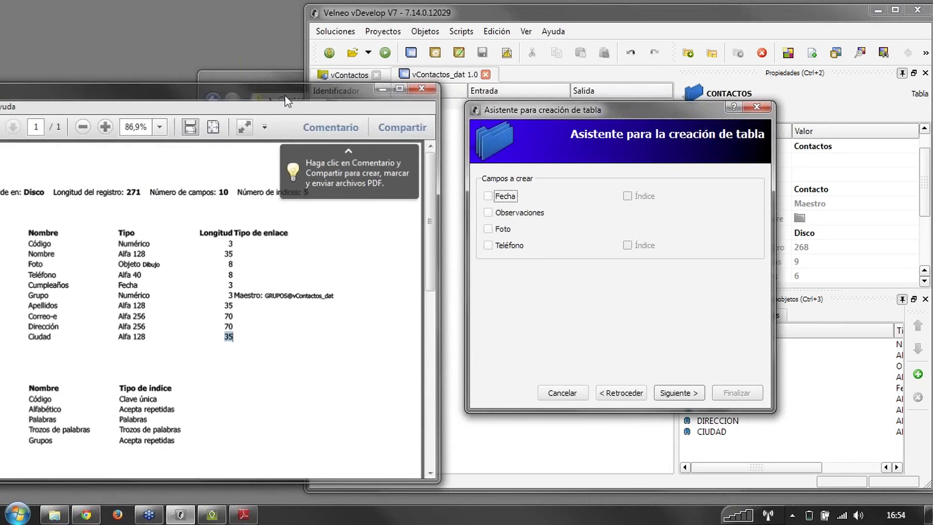
{"action": "key", "text": "alt+F4"}
{"action": "double_click", "coordinate": [409, 180]}
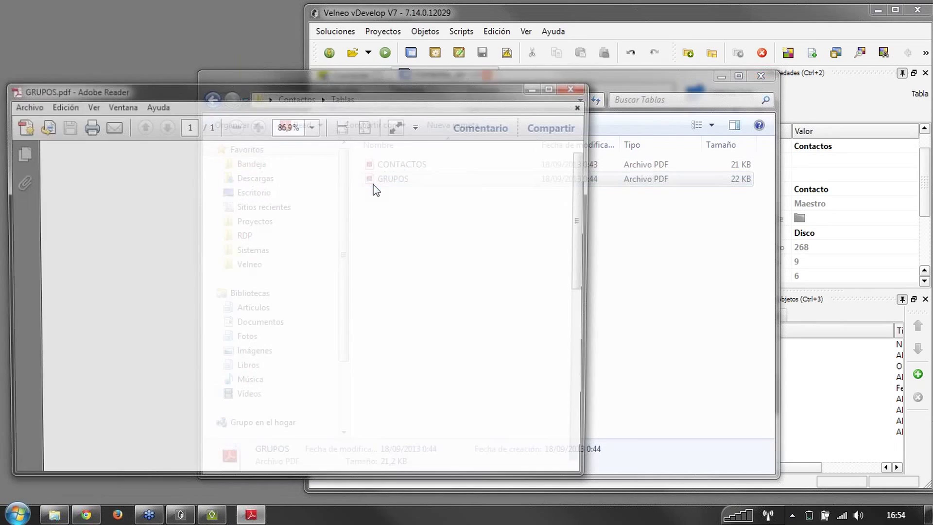
{"action": "left_click_drag", "start_coordinate": [101, 254], "coordinate": [77, 244]}
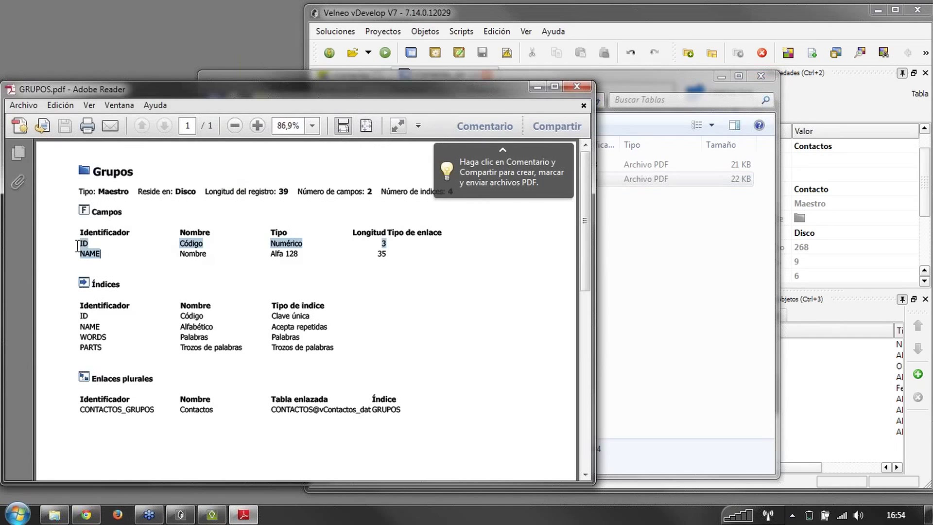
- Close GRUPOS.pdf, complete the Grupos table wizard without optional fields or master links, and close the new table's editor
{"action": "left_click", "coordinate": [147, 250]}
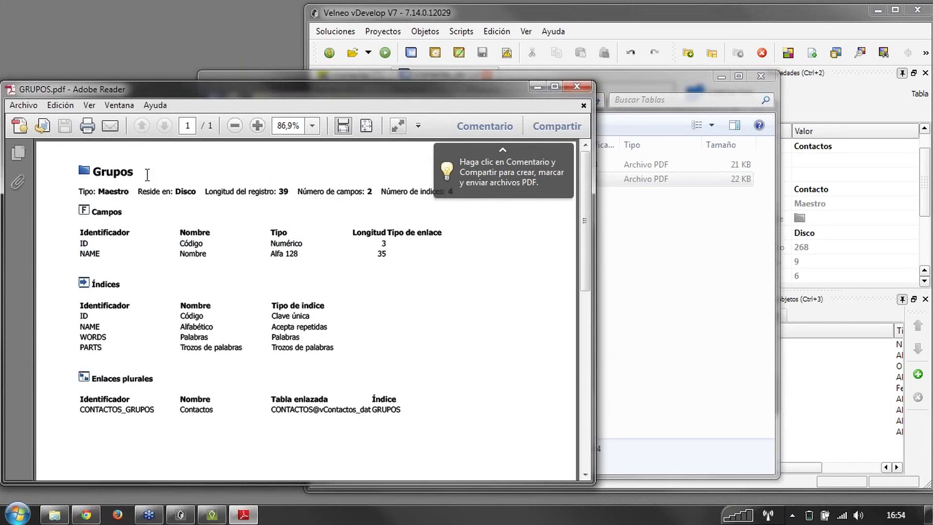
{"action": "left_click", "coordinate": [577, 86]}
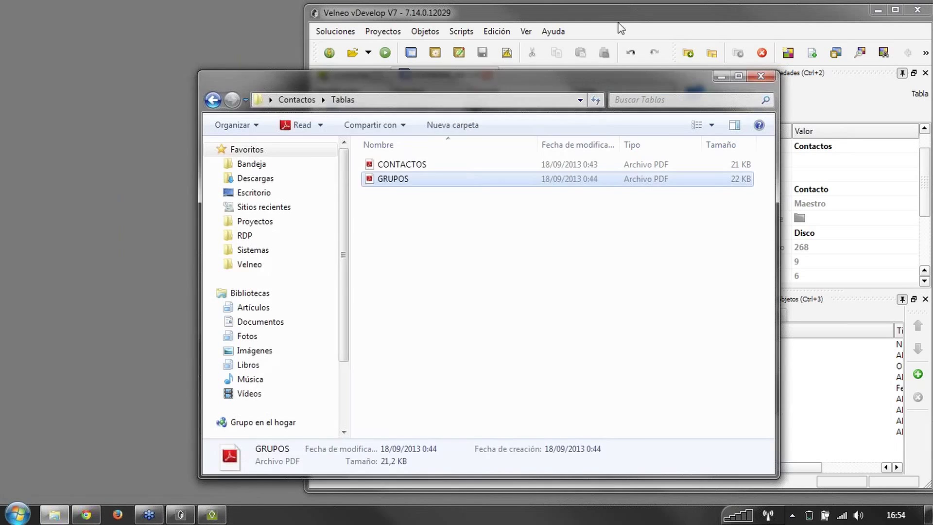
{"action": "left_click", "coordinate": [619, 29]}
{"action": "left_click", "coordinate": [682, 394]}
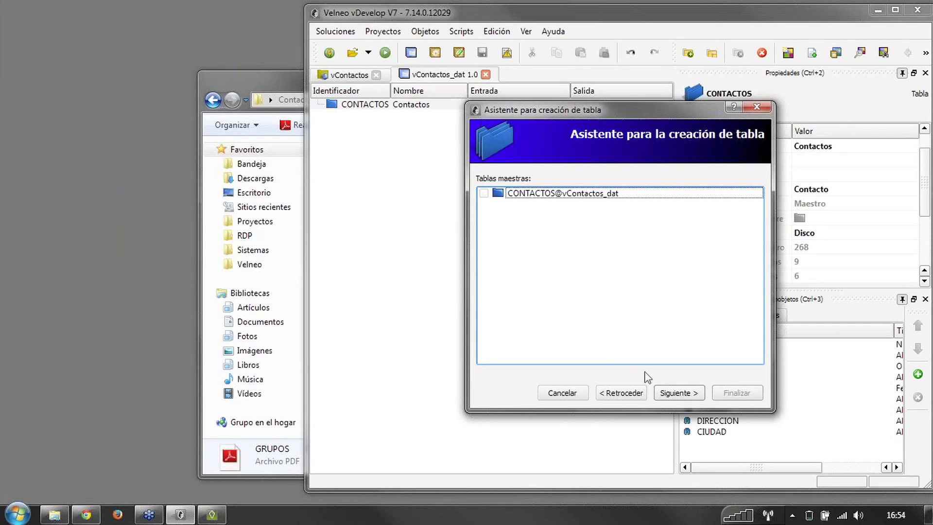
{"action": "left_click", "coordinate": [679, 394]}
{"action": "left_click", "coordinate": [737, 393]}
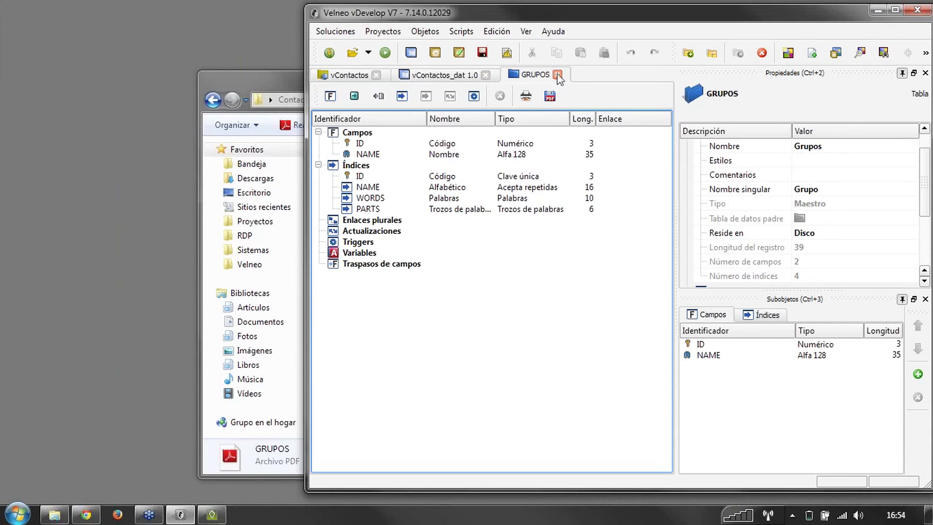
{"action": "left_click", "coordinate": [557, 75]}
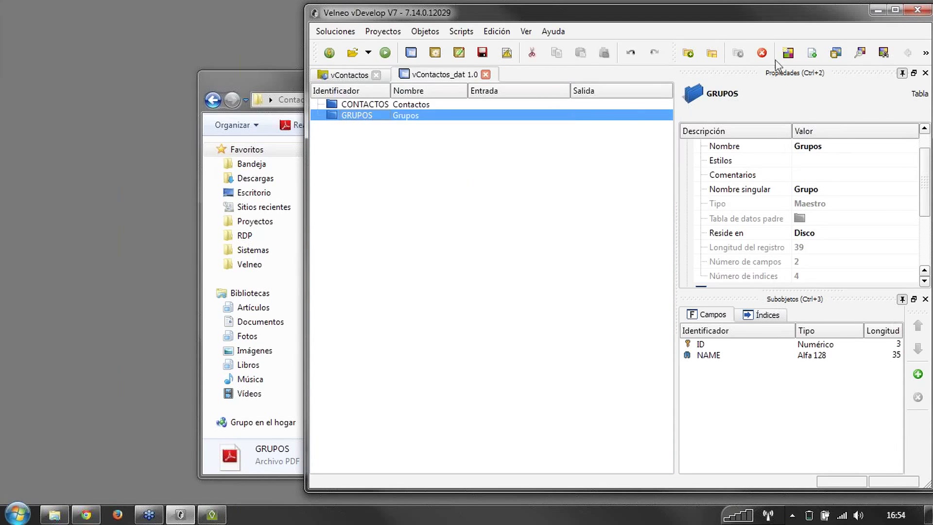
- Create an Esquema object in the vContactos_dat project and add the CONTACTOS and GRUPOS tables to it
{"action": "left_click", "coordinate": [787, 52]}
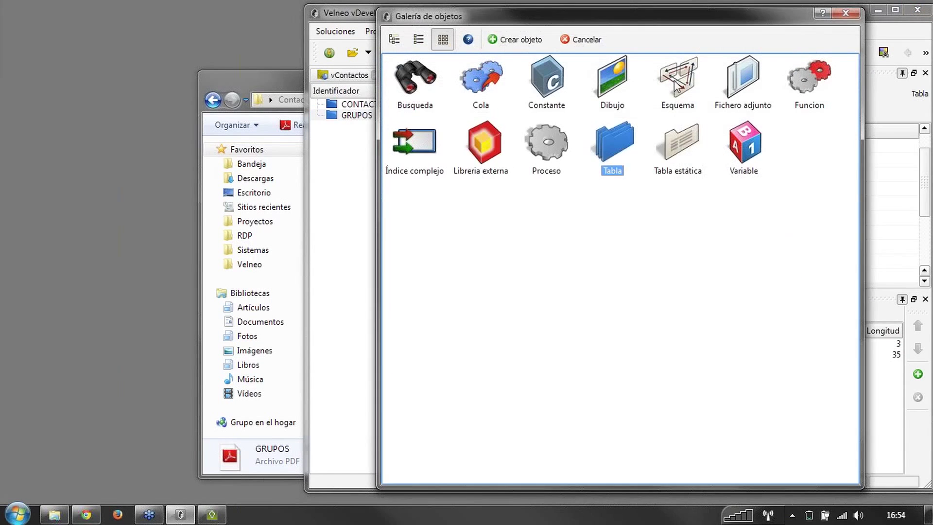
{"action": "double_click", "coordinate": [677, 80]}
{"action": "left_click", "coordinate": [338, 103]}
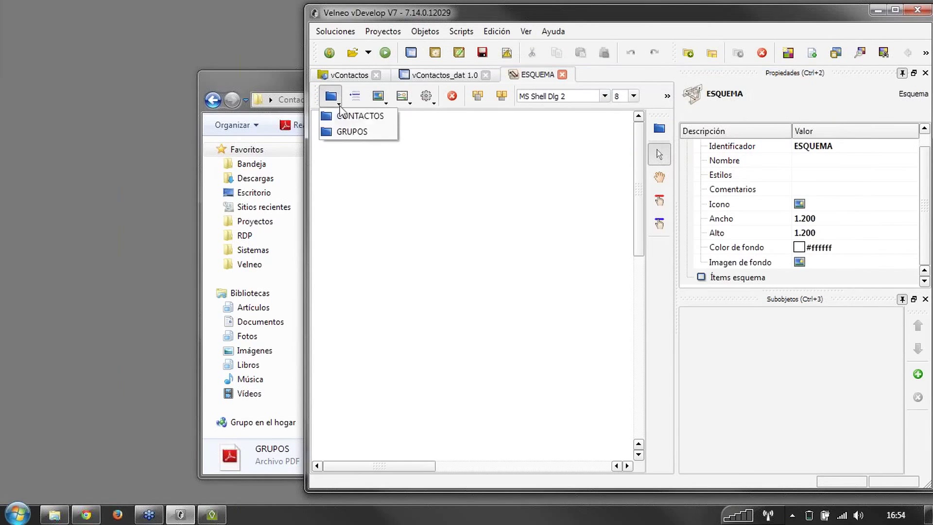
{"action": "left_click", "coordinate": [345, 116]}
{"action": "left_click", "coordinate": [339, 103]}
{"action": "left_click", "coordinate": [346, 132]}
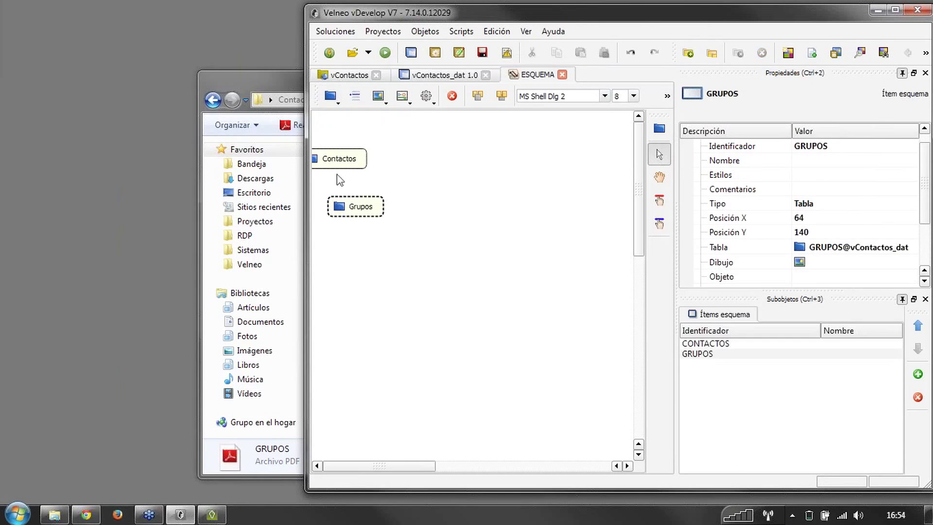
- Arrange the schema's table boxes near the middle of the canvas, with Grupos above and slightly to the right of Contactos
{"action": "left_click", "coordinate": [339, 159]}
{"action": "left_click_drag", "start_coordinate": [339, 158], "coordinate": [494, 169]}
{"action": "left_click", "coordinate": [351, 206]}
{"action": "left_click_drag", "start_coordinate": [350, 206], "coordinate": [453, 211]}
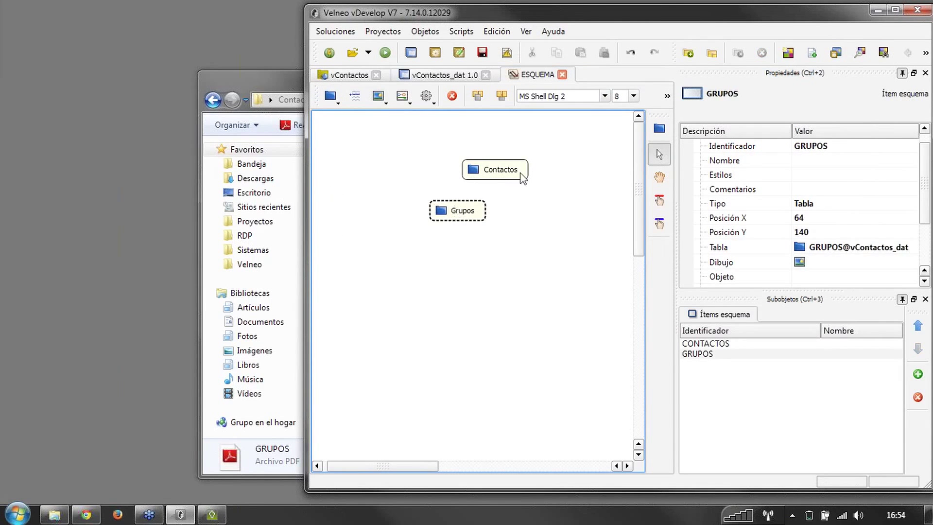
{"action": "left_click_drag", "start_coordinate": [523, 178], "coordinate": [567, 183]}
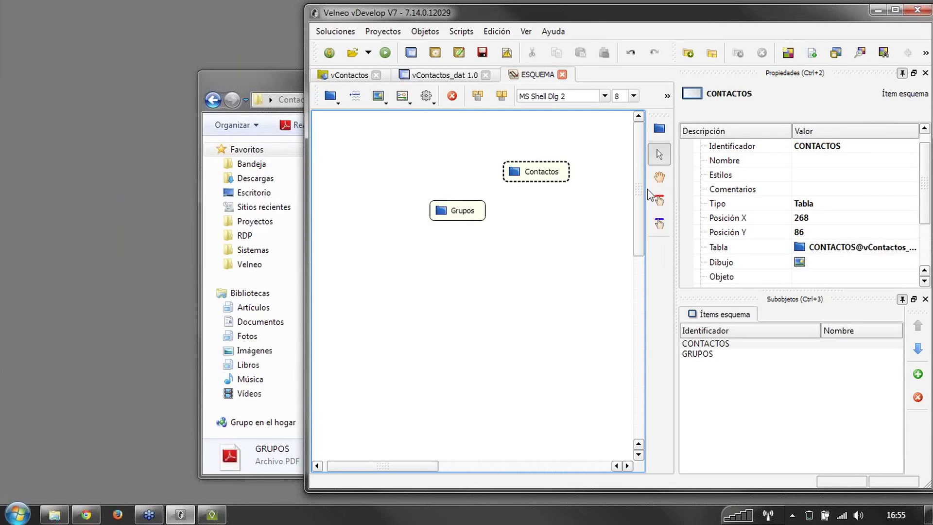
{"action": "double_click", "coordinate": [536, 171]}
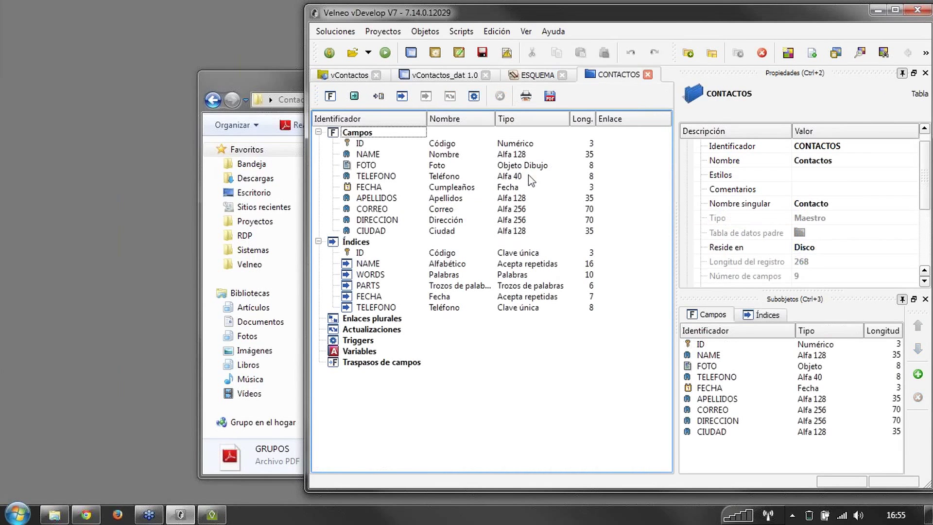
{"action": "left_click", "coordinate": [648, 74]}
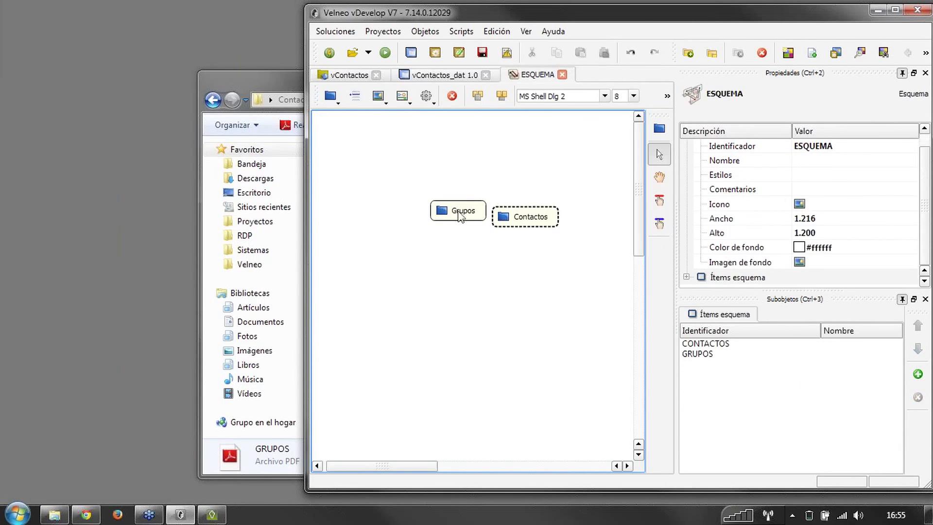
{"action": "left_click_drag", "start_coordinate": [458, 211], "coordinate": [514, 158]}
{"action": "left_click_drag", "start_coordinate": [534, 215], "coordinate": [497, 242]}
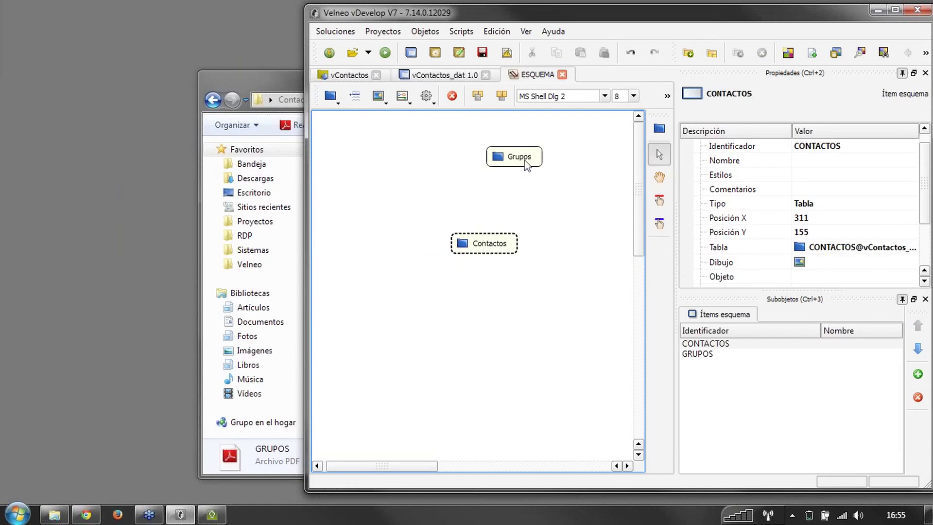
{"action": "left_click_drag", "start_coordinate": [527, 166], "coordinate": [533, 186]}
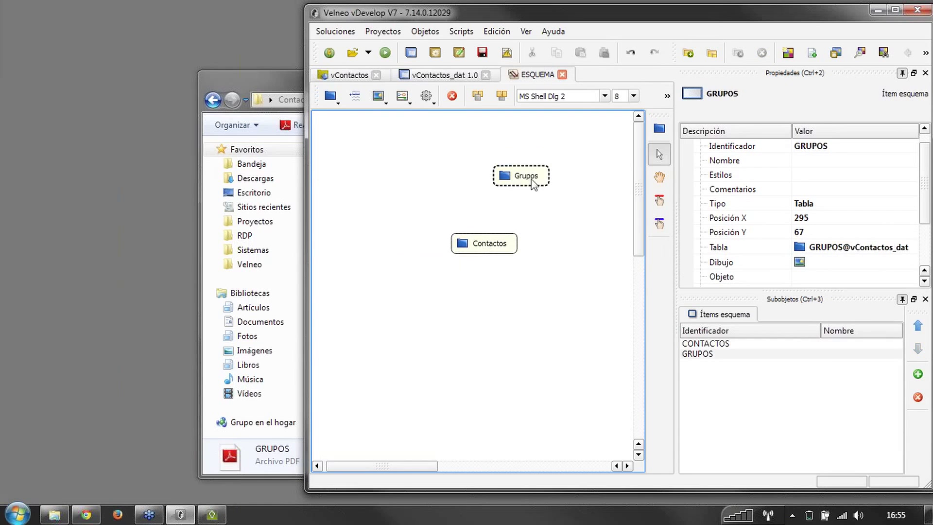
- Draw a master link from Grupos to Contactos in the schema and return to the selection tool
{"action": "left_click", "coordinate": [659, 203]}
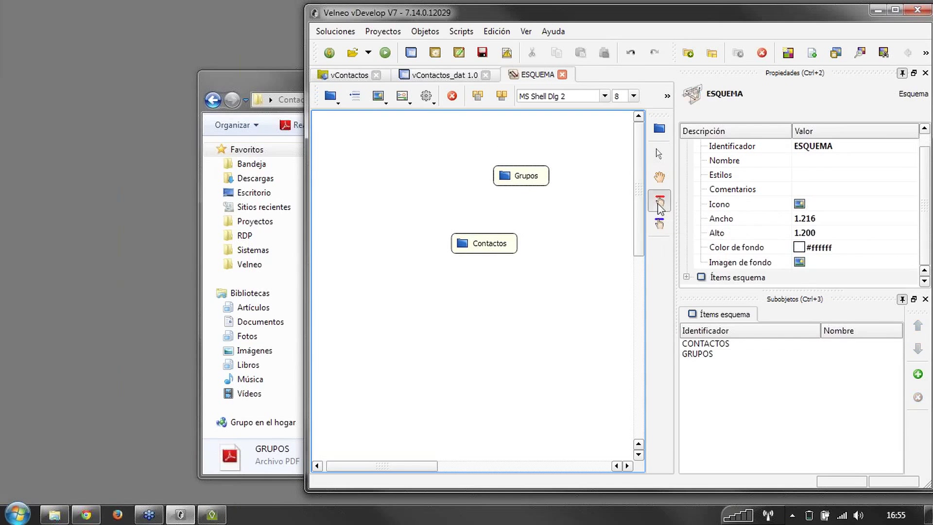
{"action": "left_click_drag", "start_coordinate": [508, 188], "coordinate": [474, 248]}
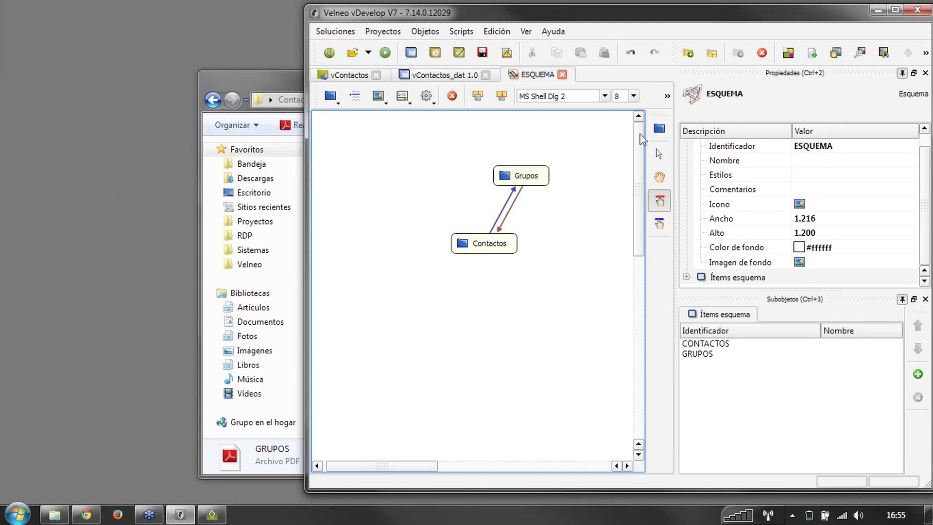
{"action": "left_click", "coordinate": [659, 155]}
- Open the CONTACTOS table from the schema and move its GRUPOS link field directly below the FECHA field
{"action": "double_click", "coordinate": [484, 247]}
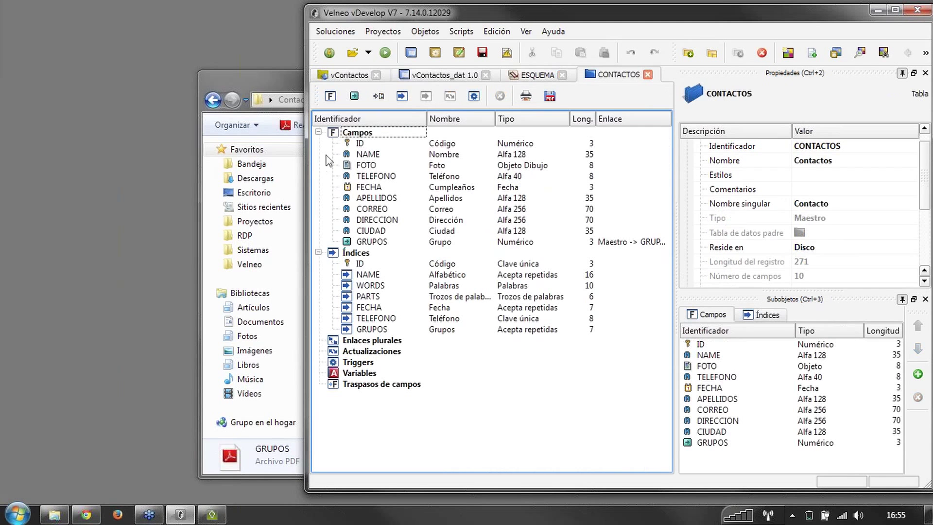
{"action": "left_click", "coordinate": [370, 242]}
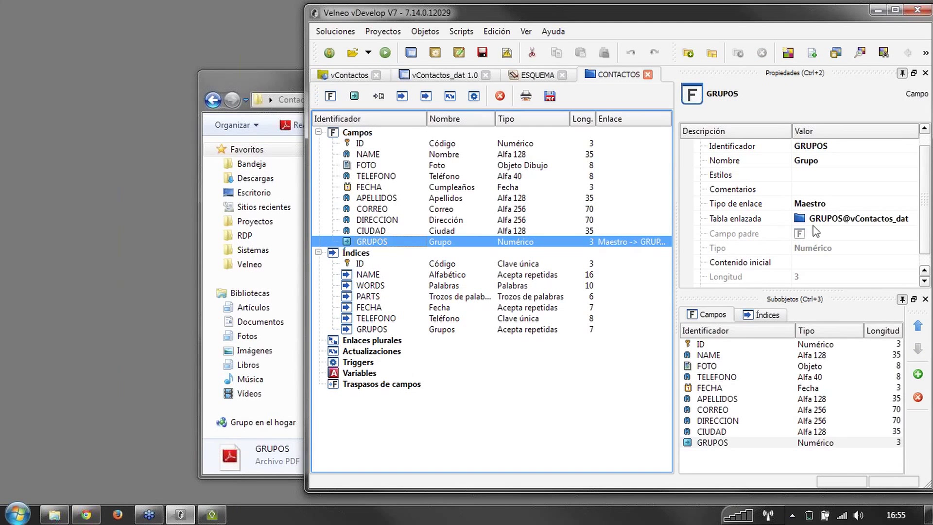
{"action": "left_click", "coordinate": [918, 335]}
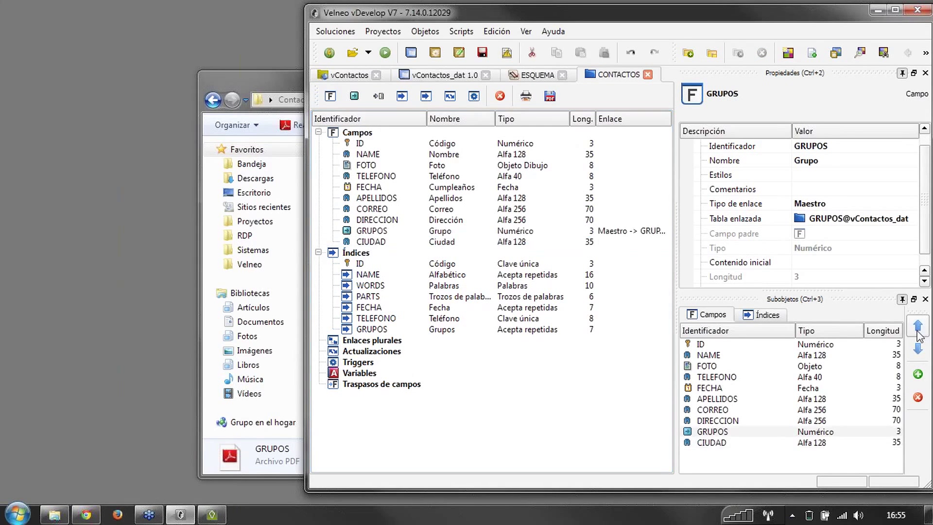
{"action": "left_click", "coordinate": [917, 327]}
{"action": "left_click", "coordinate": [917, 327]}
{"action": "left_click", "coordinate": [918, 326]}
{"action": "left_click", "coordinate": [917, 326]}
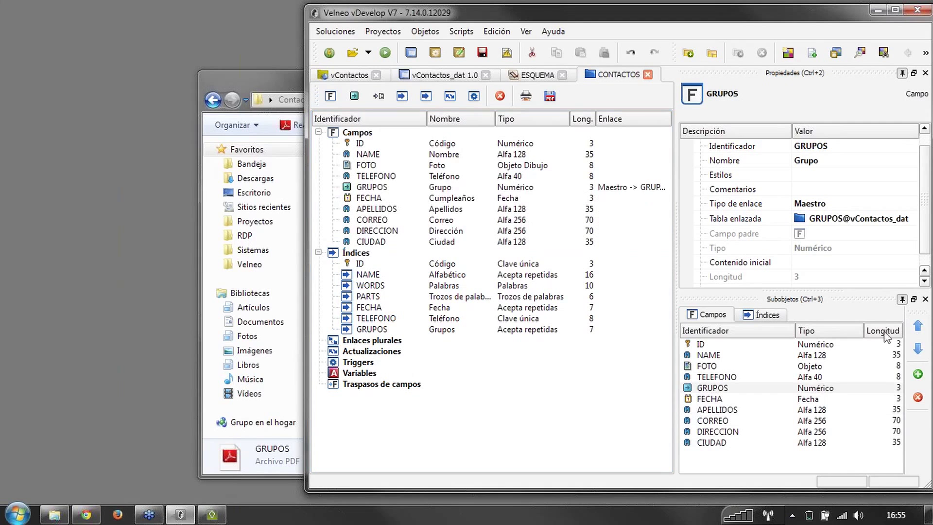
{"action": "left_click", "coordinate": [918, 348]}
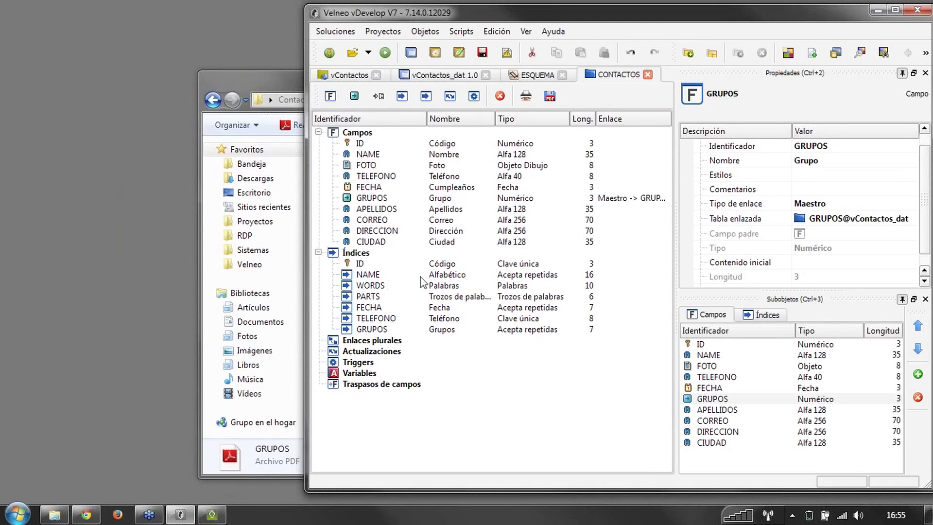
- Save the project and close the CONTACTOS table and ESQUEMA editors
{"action": "left_click", "coordinate": [483, 53]}
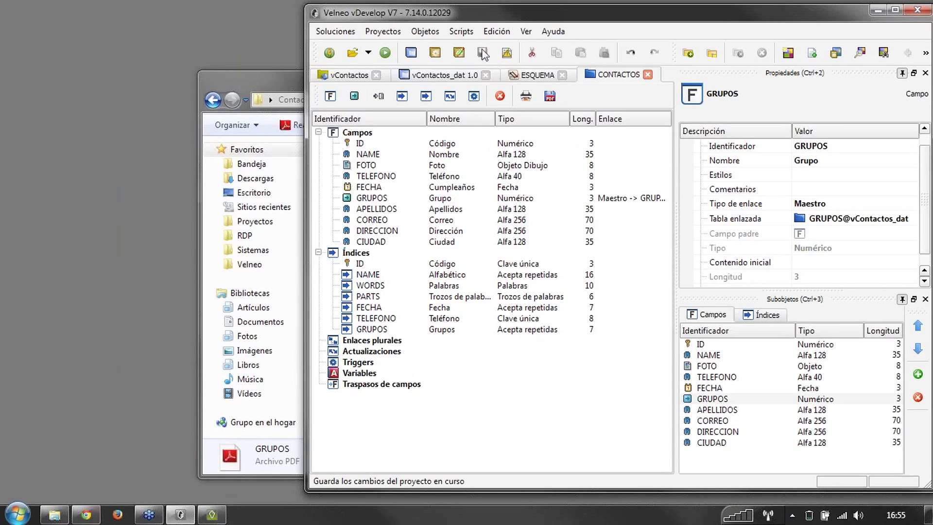
{"action": "left_click", "coordinate": [647, 75]}
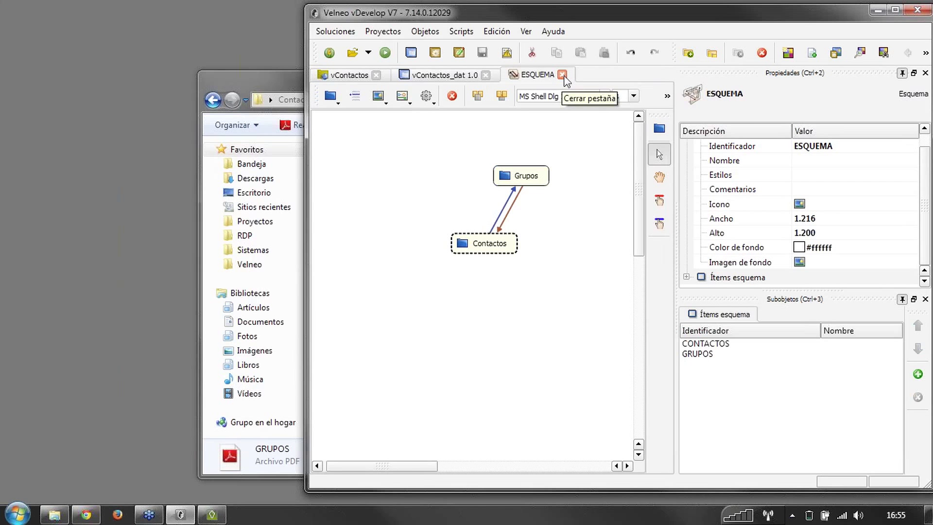
{"action": "left_click", "coordinate": [562, 76]}
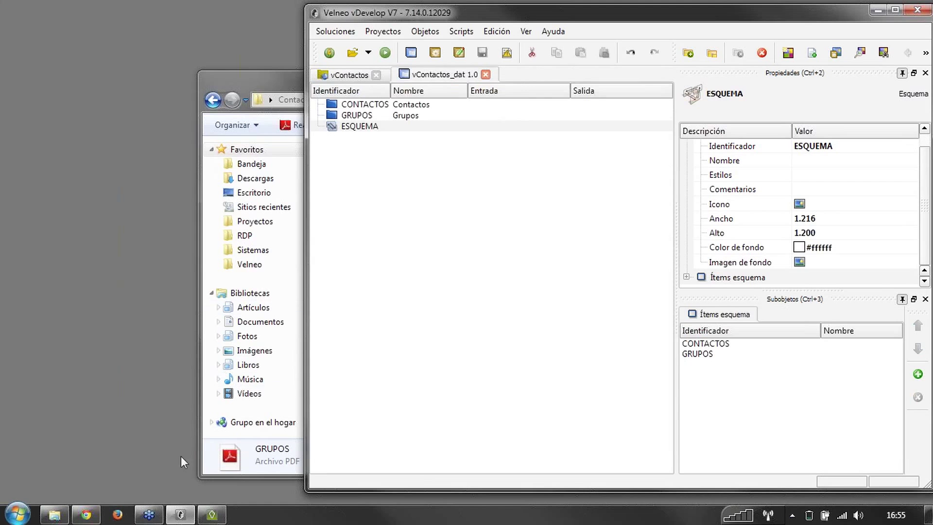
{"action": "left_click", "coordinate": [86, 514]}
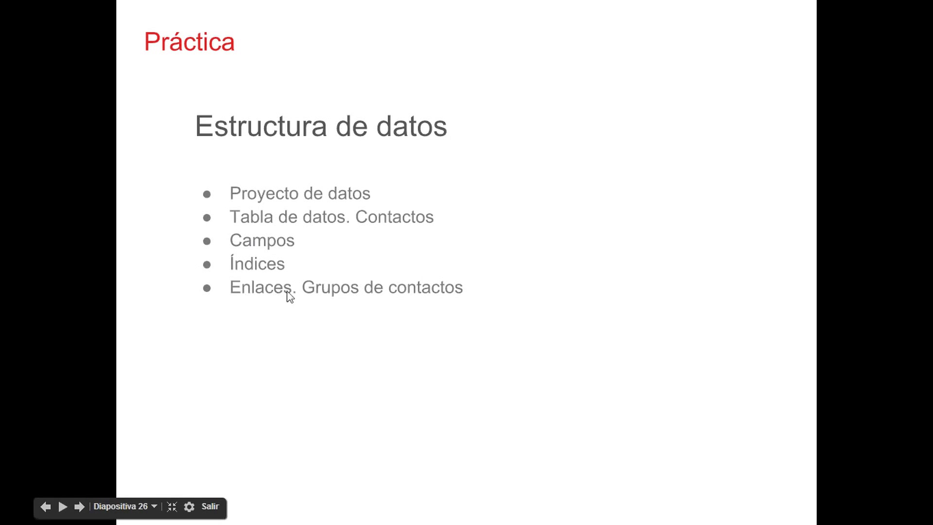
{"action": "left_click", "coordinate": [481, 289]}
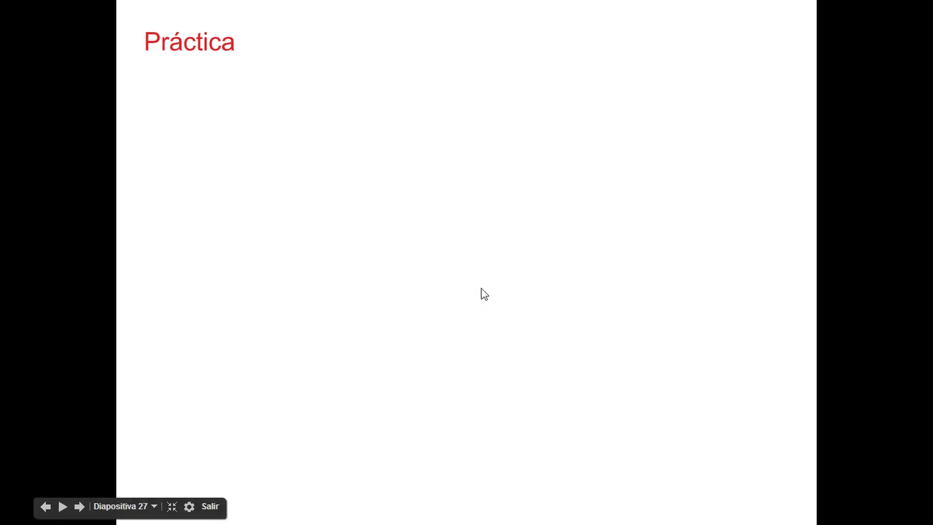